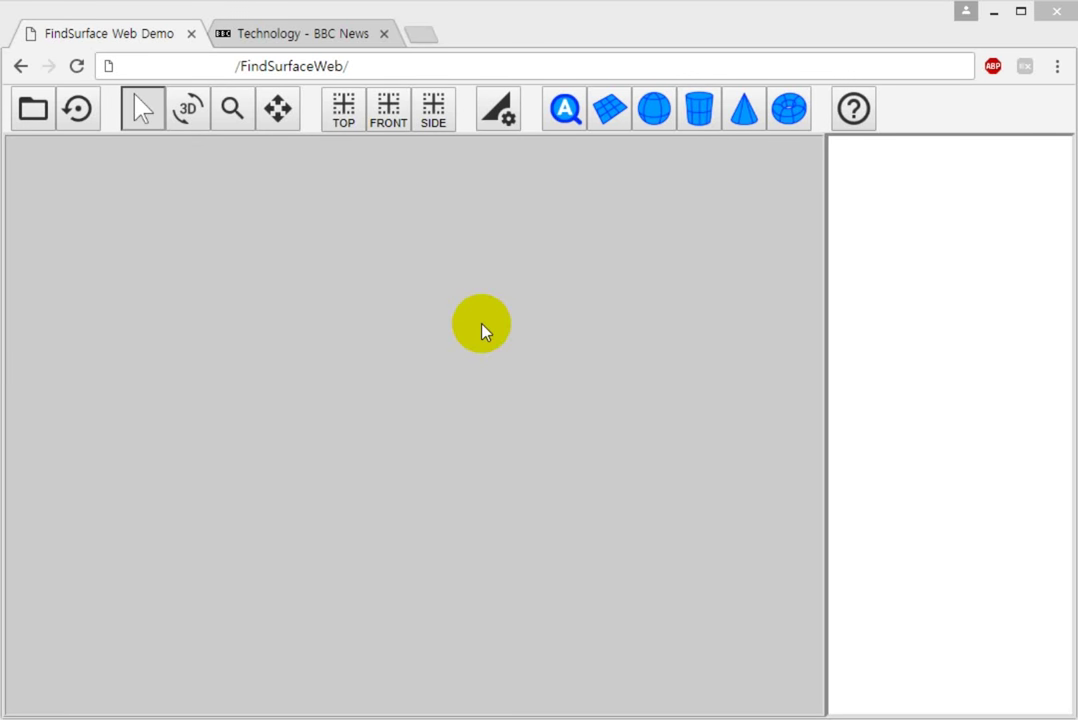
Step: Load the Factory Demo (Laser Scanner) dataset into the viewer
click(30, 110)
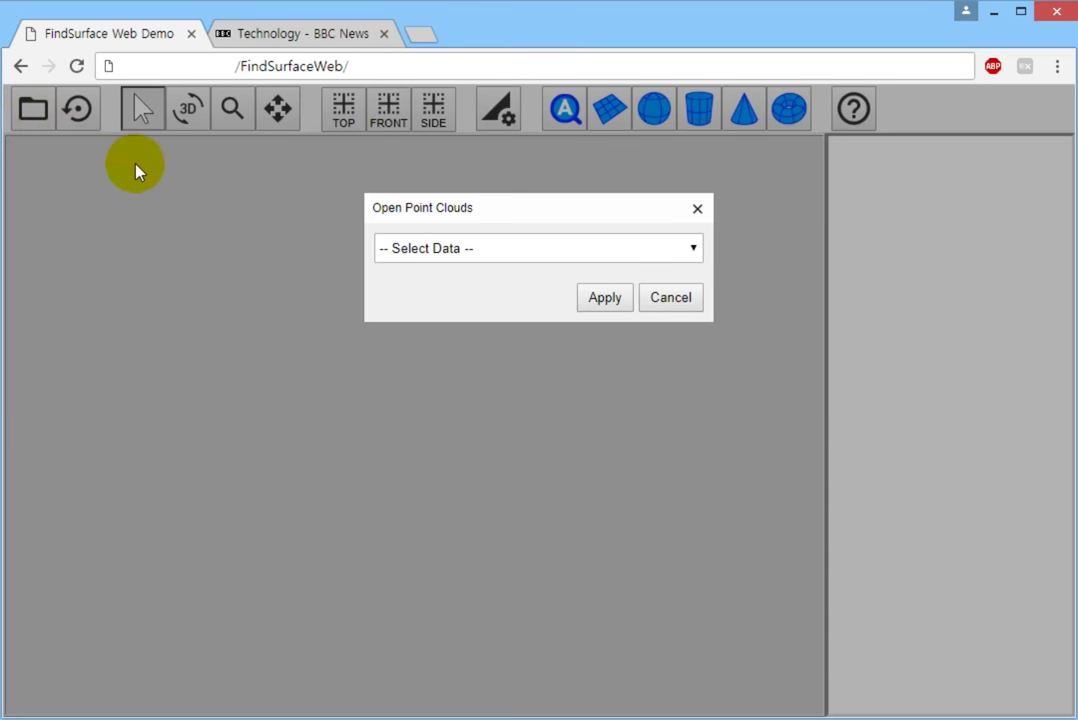
click(450, 250)
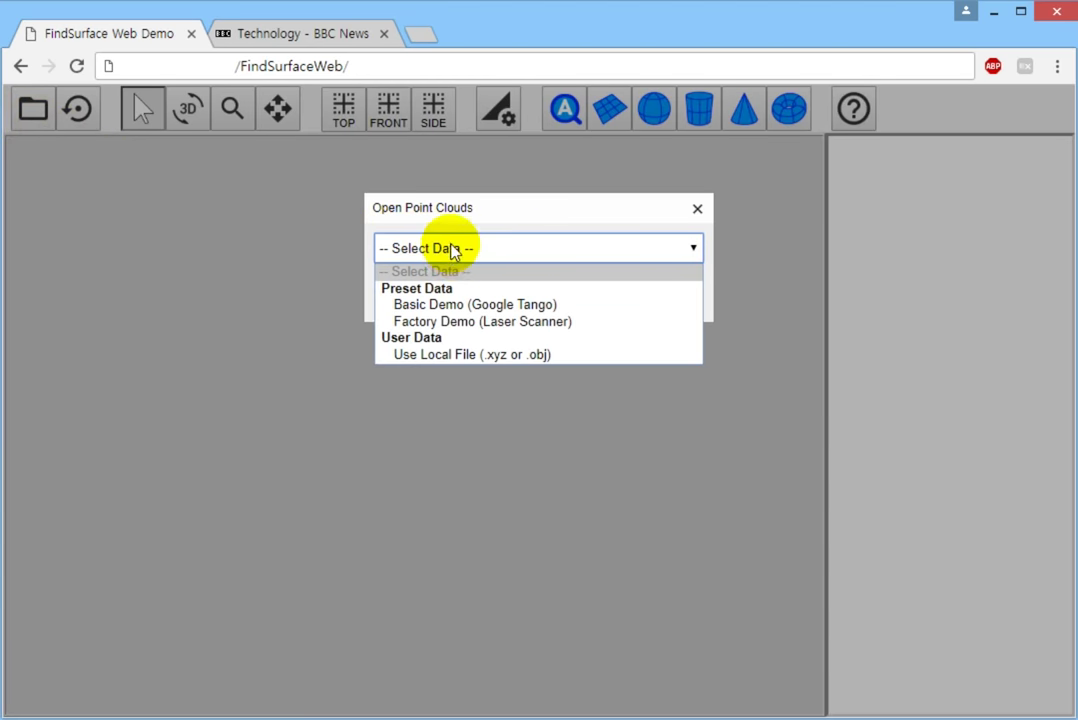
click(482, 321)
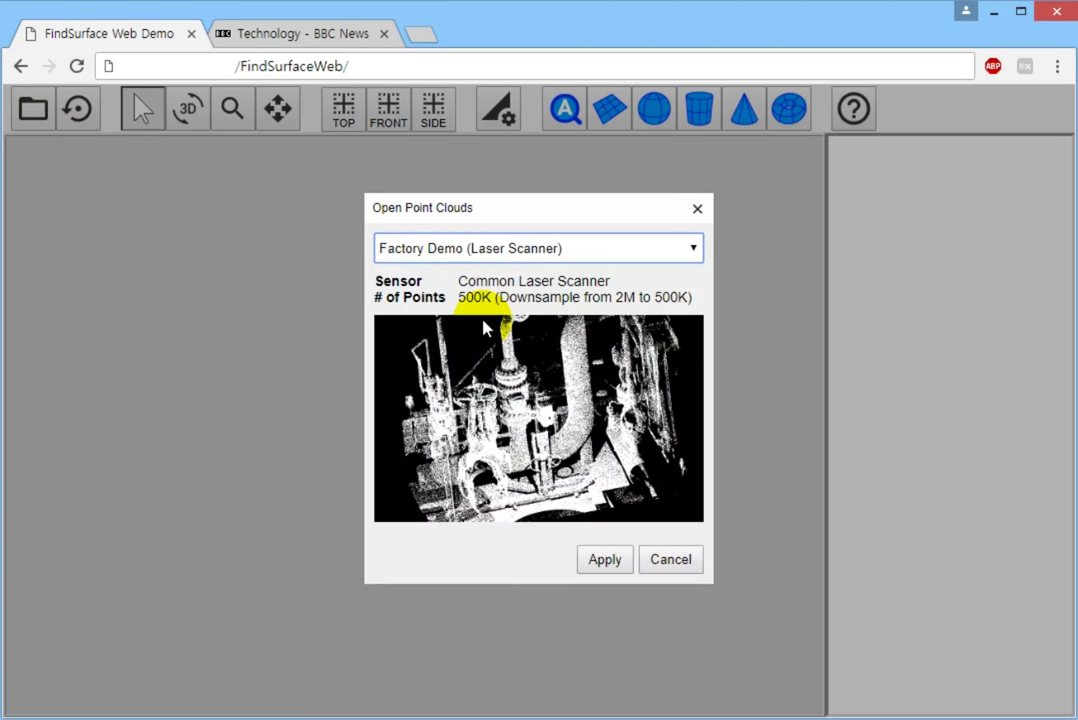
click(603, 561)
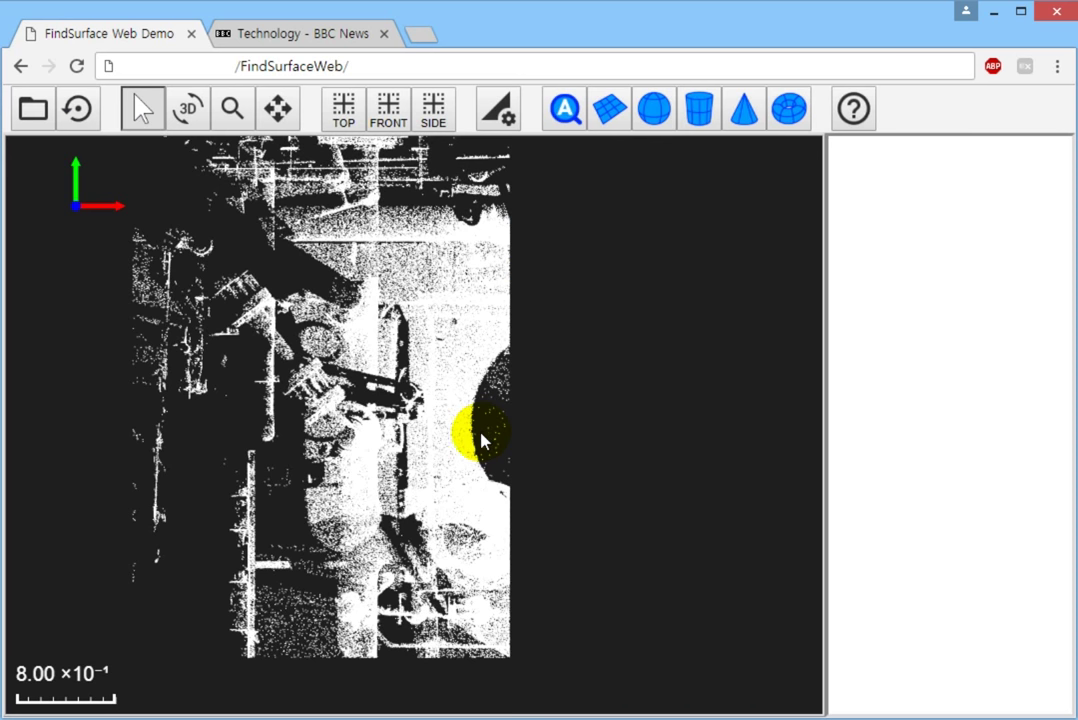
Step: Turn the scan upright, zoom in on the pipes, and confirm accuracy 0.005, mean distance 0.01
click(188, 113)
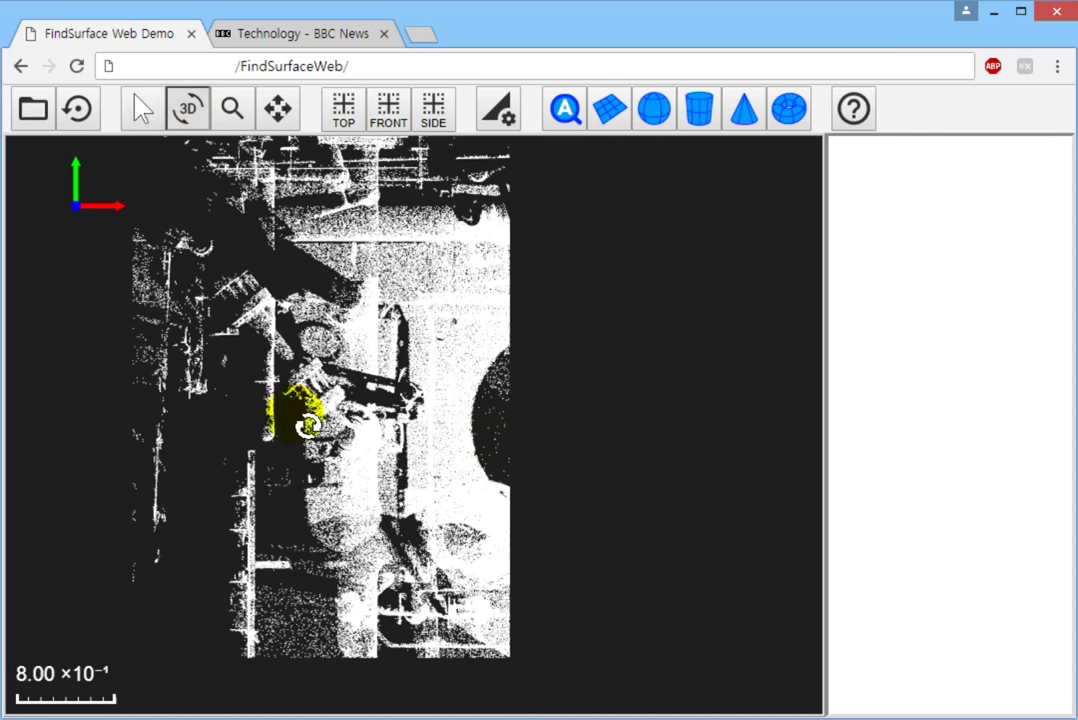
mouse_move(301, 414)
mouse_down()
mouse_move(306, 306)
mouse_move(349, 378)
mouse_move(296, 259)
mouse_move(125, 243)
mouse_move(452, 308)
mouse_move(298, 344)
mouse_move(222, 340)
mouse_move(219, 385)
mouse_move(188, 337)
mouse_move(421, 366)
mouse_move(500, 443)
mouse_move(541, 428)
mouse_move(541, 392)
mouse_up()
click(279, 110)
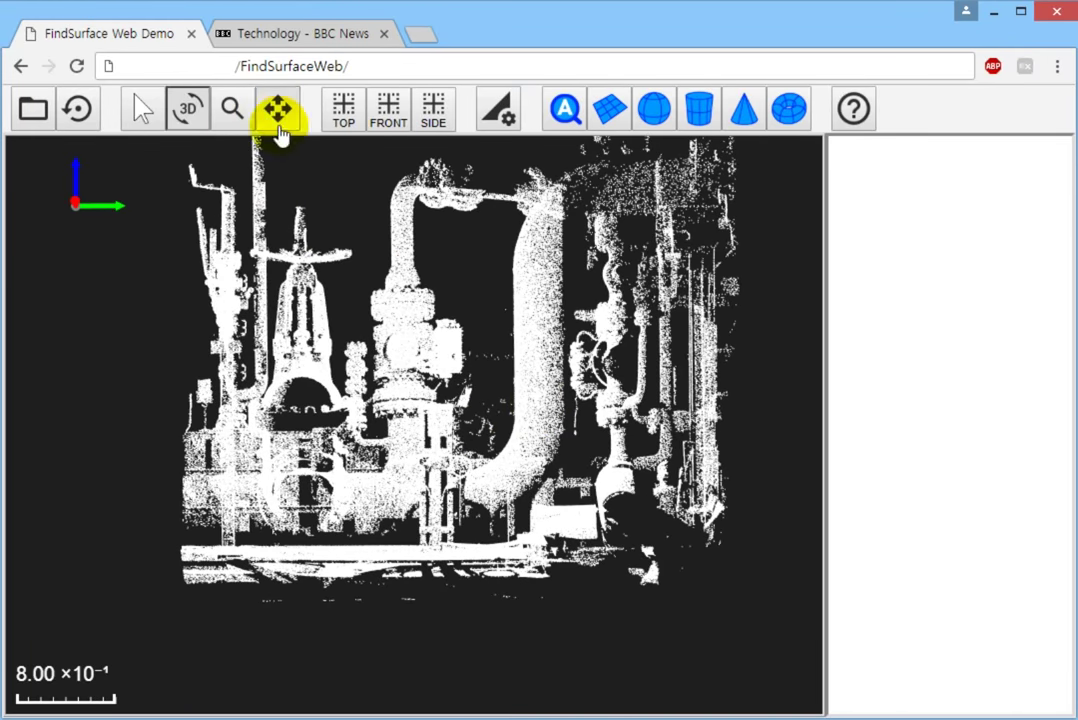
mouse_move(340, 245)
mouse_down()
mouse_move(385, 349)
mouse_move(372, 373)
mouse_up()
click(229, 110)
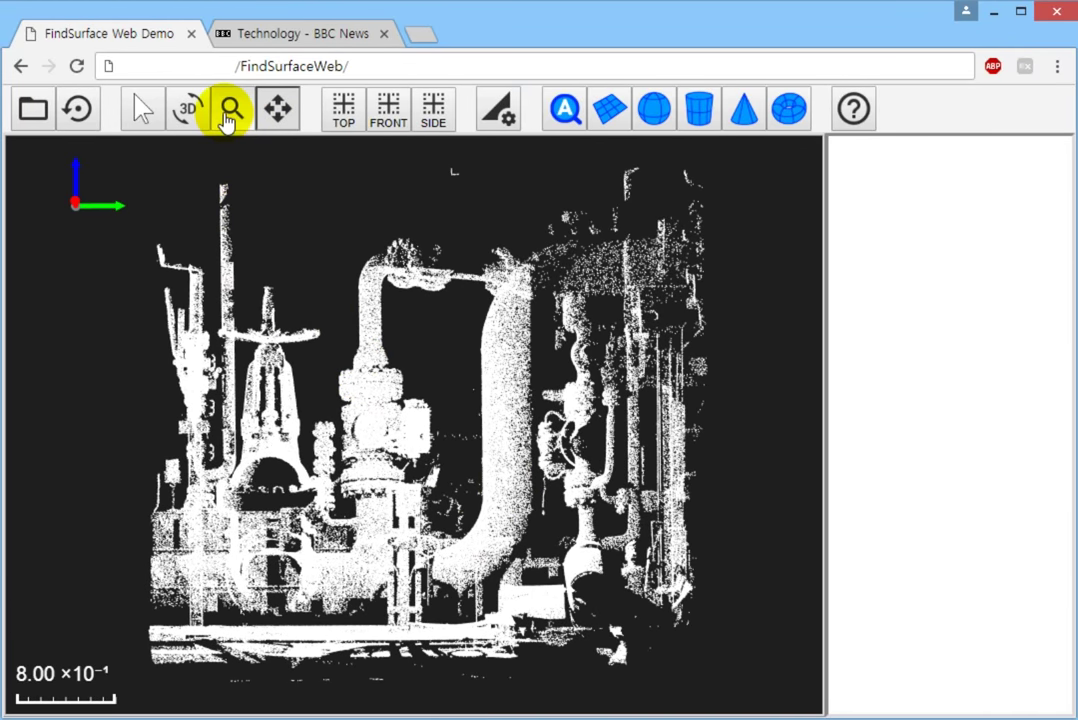
mouse_move(306, 332)
mouse_down()
mouse_move(746, 349)
mouse_move(597, 358)
mouse_move(703, 356)
mouse_move(753, 342)
mouse_move(510, 217)
mouse_up()
click(275, 115)
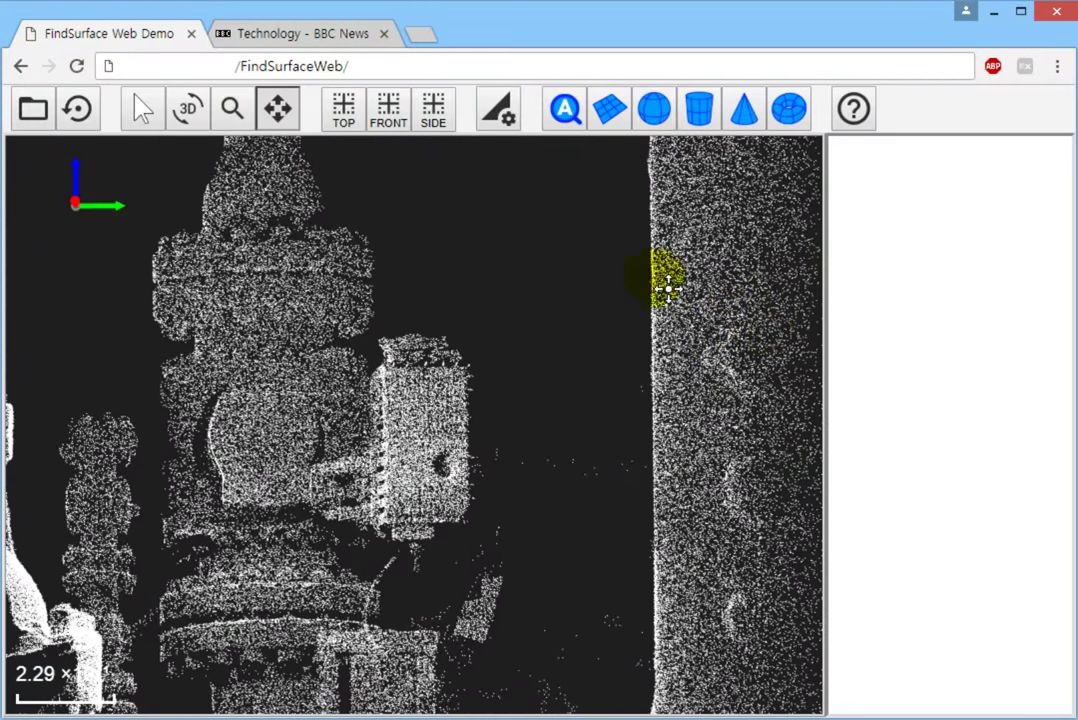
mouse_move(654, 277)
mouse_down()
mouse_move(354, 577)
mouse_move(452, 385)
mouse_move(388, 437)
mouse_move(380, 423)
mouse_move(386, 436)
mouse_up()
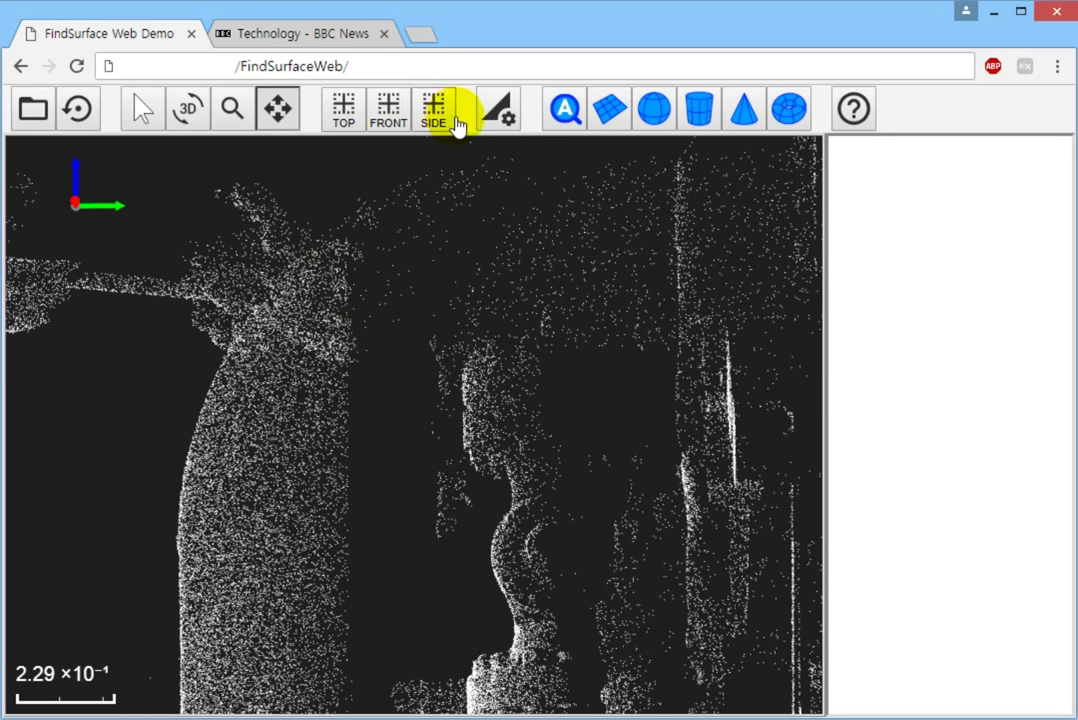
click(497, 108)
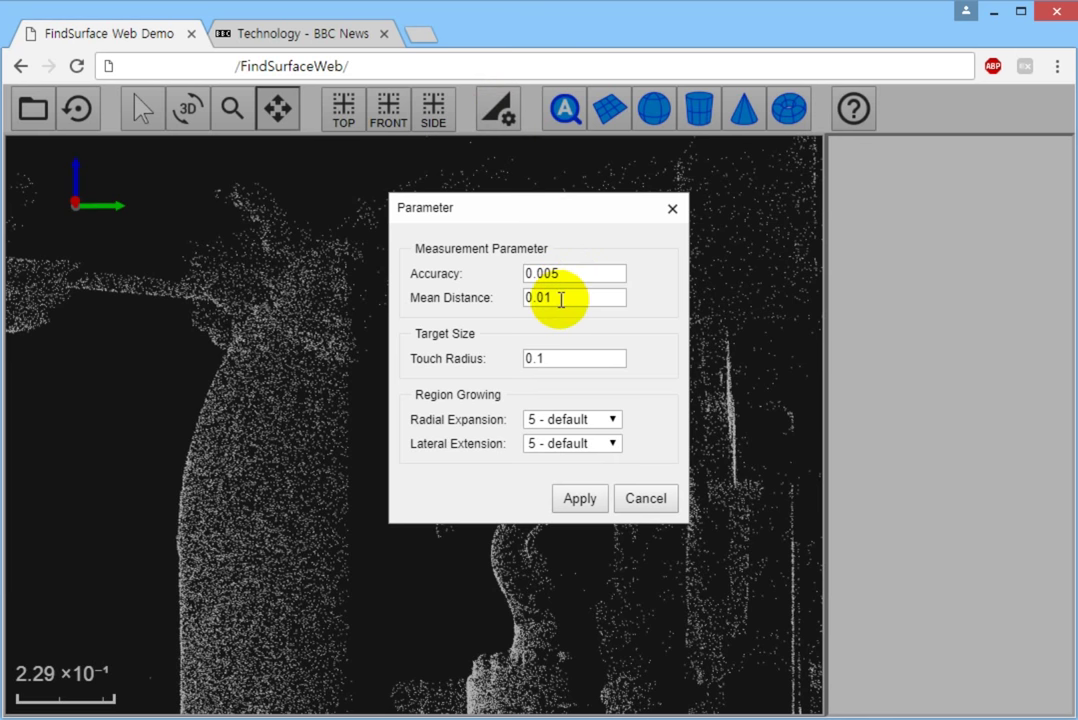
click(578, 500)
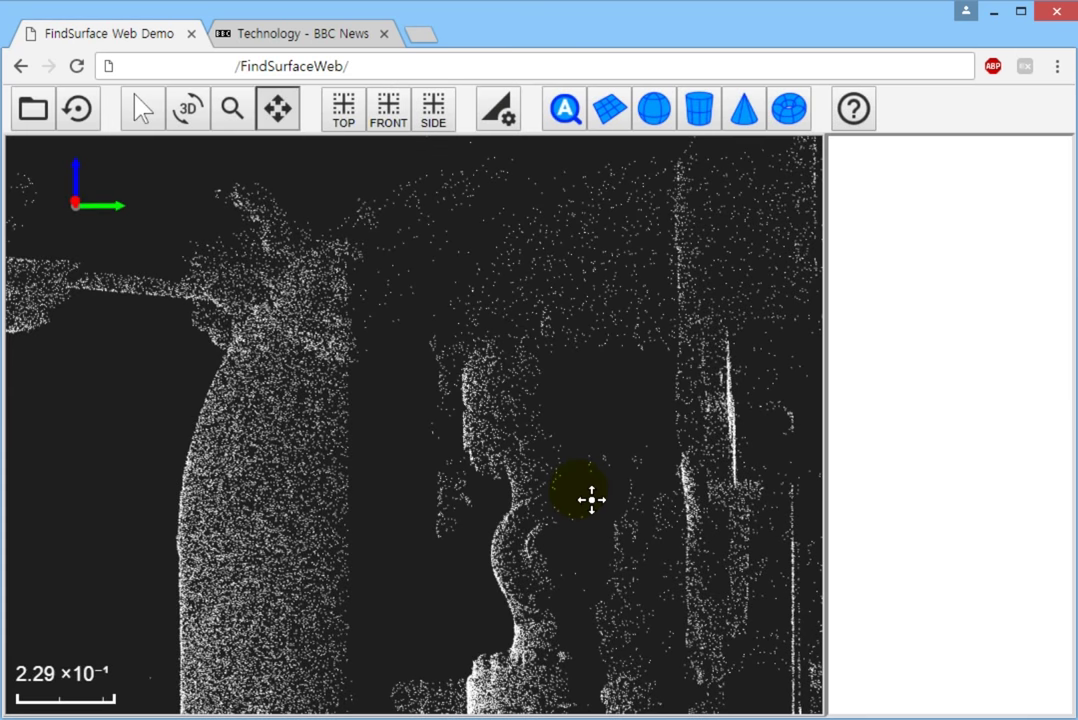
Step: Fit Cylinder 1 (radius 0.2273, height 0.6971, 677 inliers) on the upper pipe section
click(697, 112)
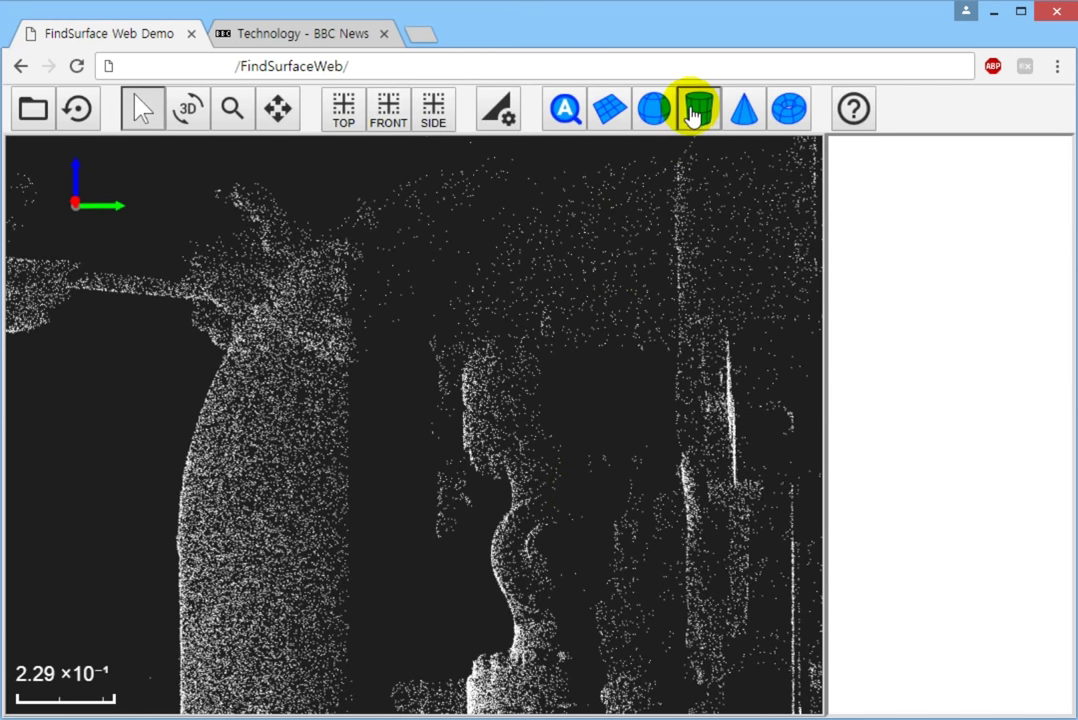
click(619, 245)
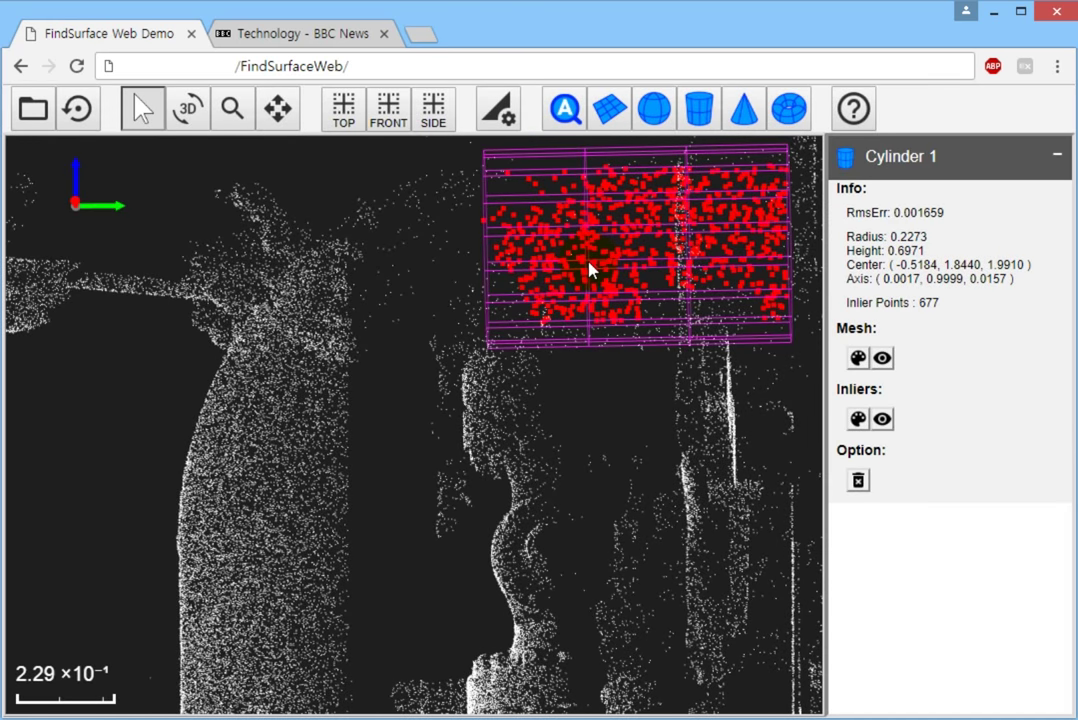
click(277, 107)
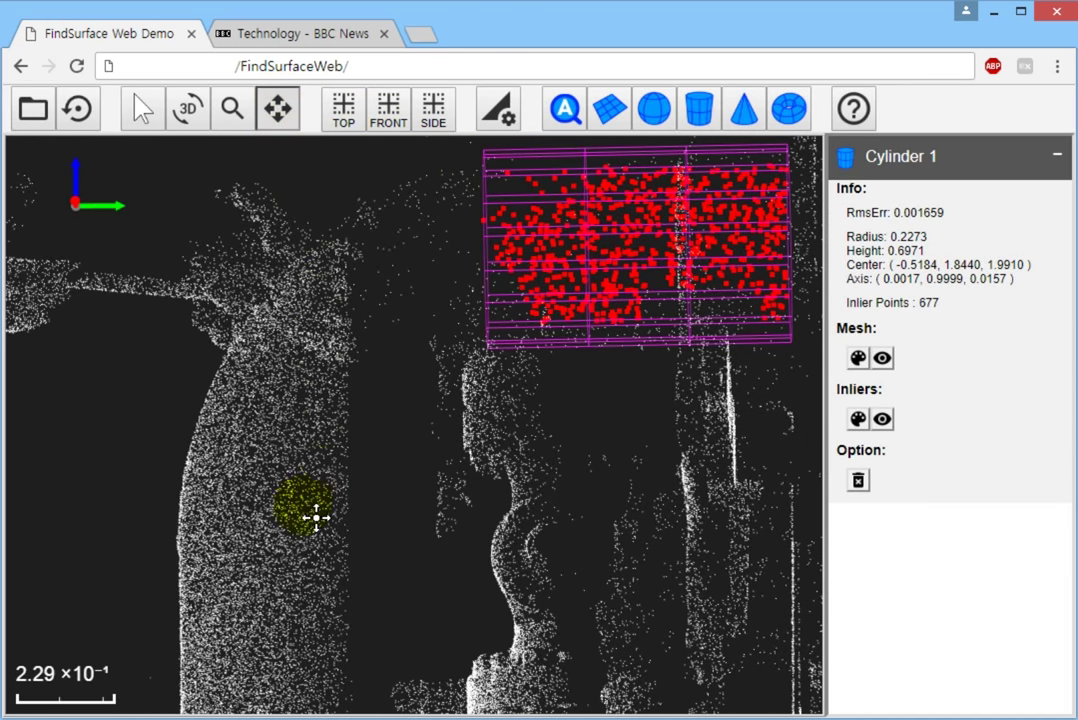
mouse_move(313, 515)
mouse_down()
mouse_move(529, 261)
mouse_move(471, 315)
mouse_up()
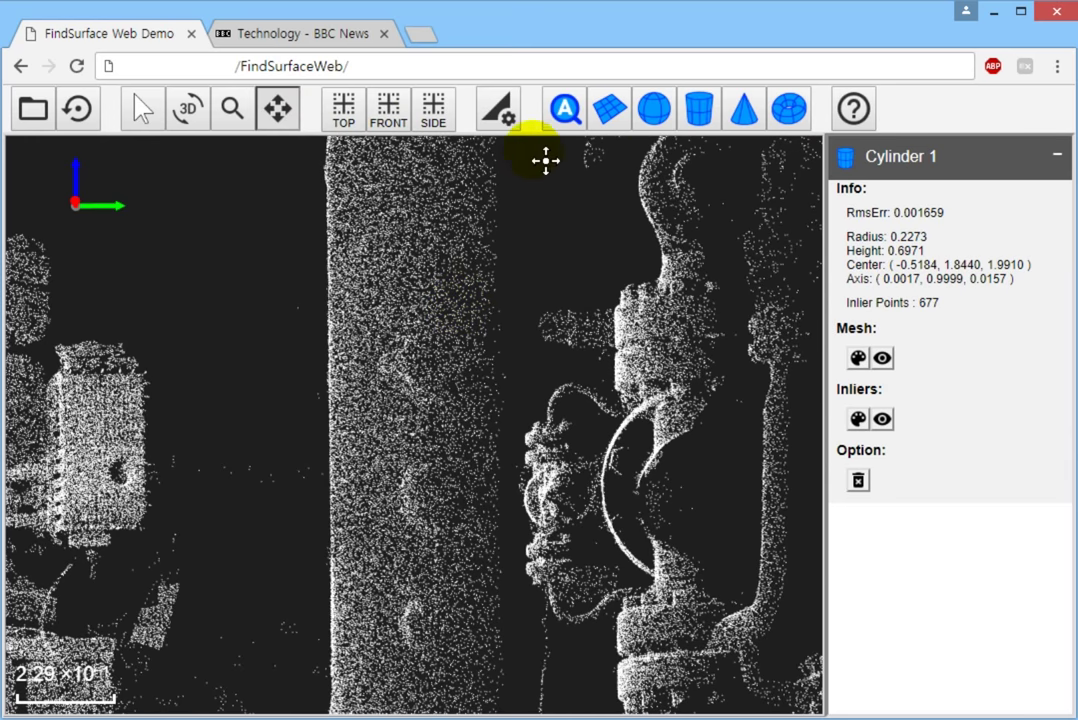
Step: Zoom out and fit Cylinder 2 to the tall vertical pipe: radius 0.2285, height 1.522, 18442 inliers
click(231, 106)
mouse_move(481, 236)
mouse_down()
mouse_move(390, 346)
mouse_move(200, 380)
mouse_move(168, 372)
mouse_up()
click(277, 107)
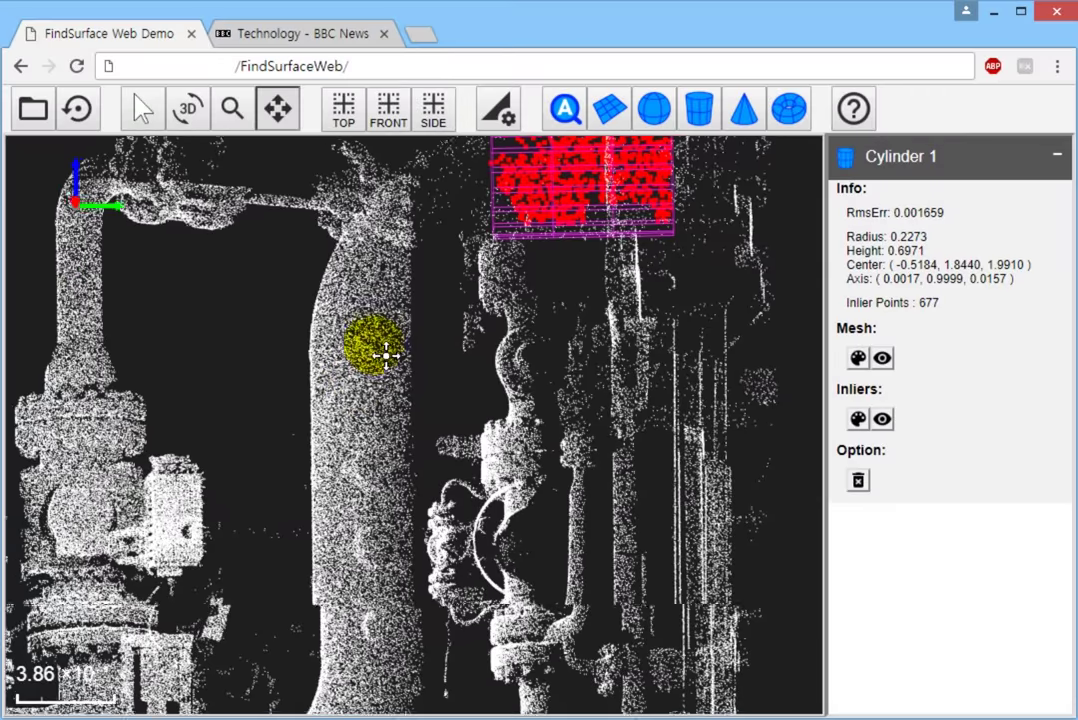
drag(418, 233, 311, 290)
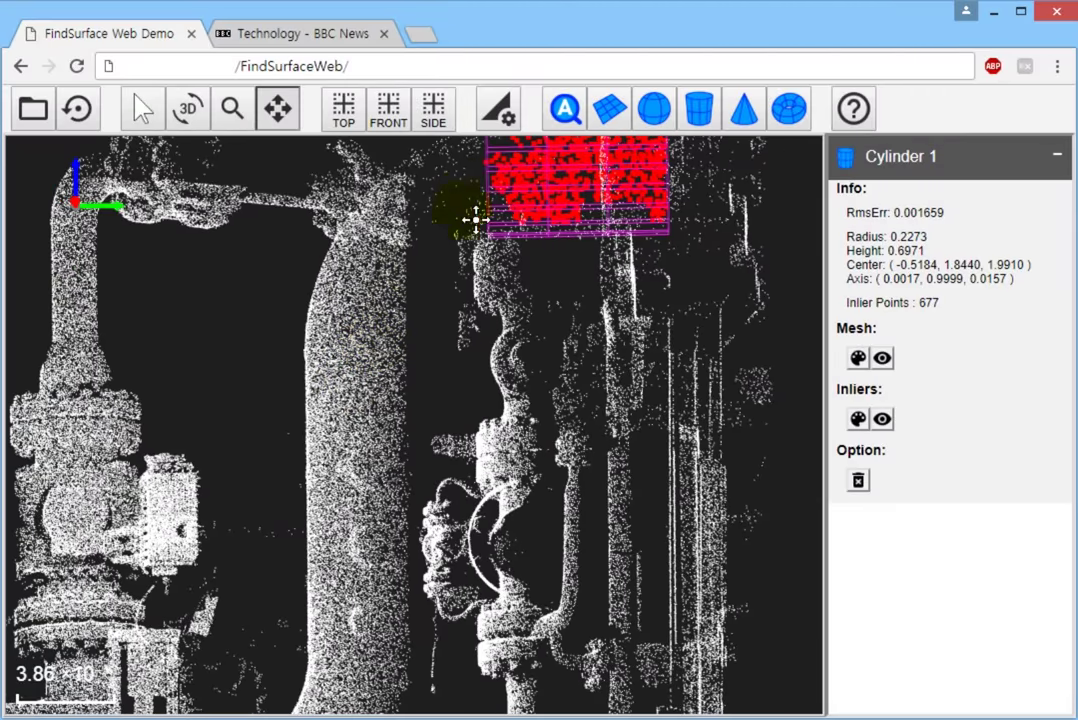
click(700, 110)
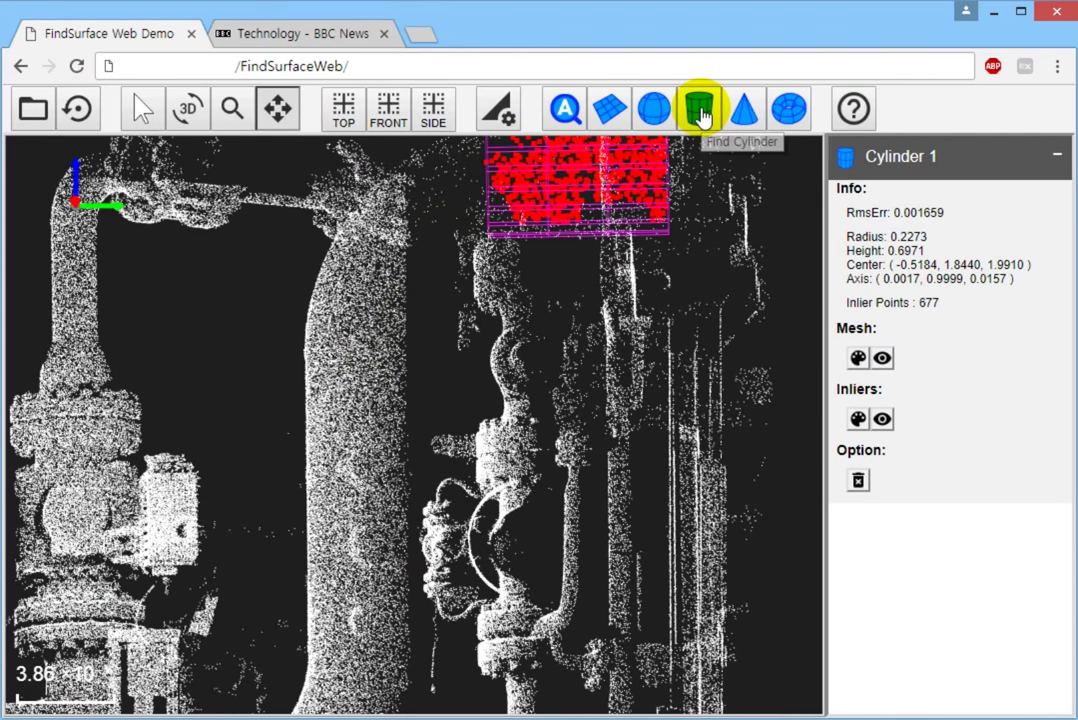
click(700, 112)
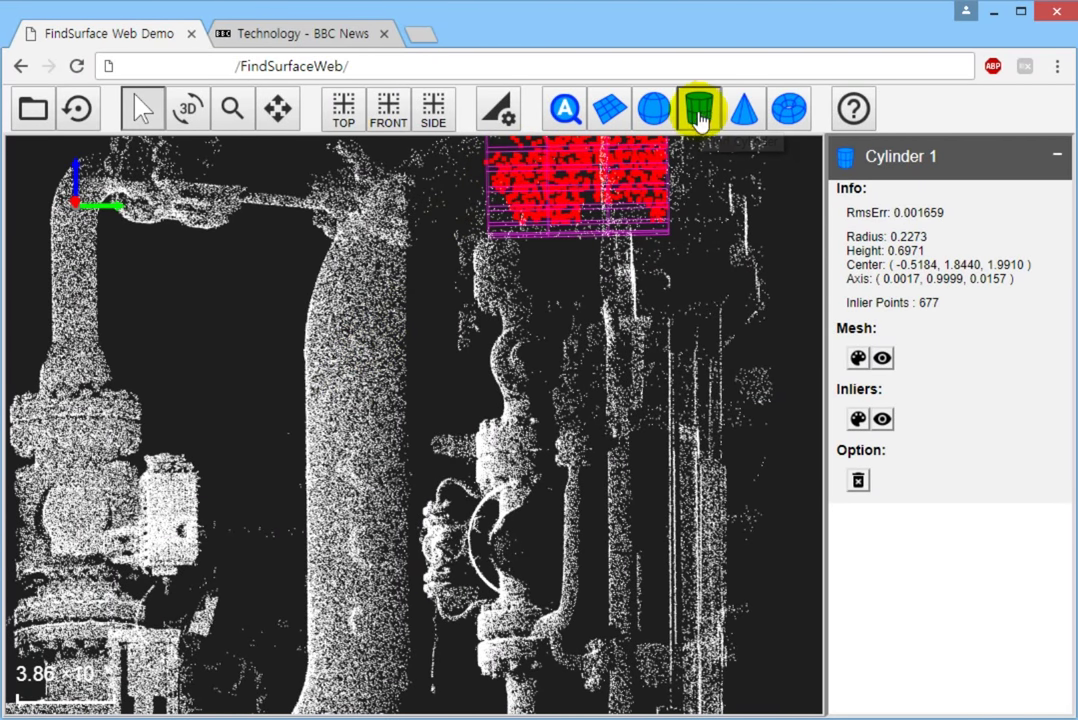
click(323, 450)
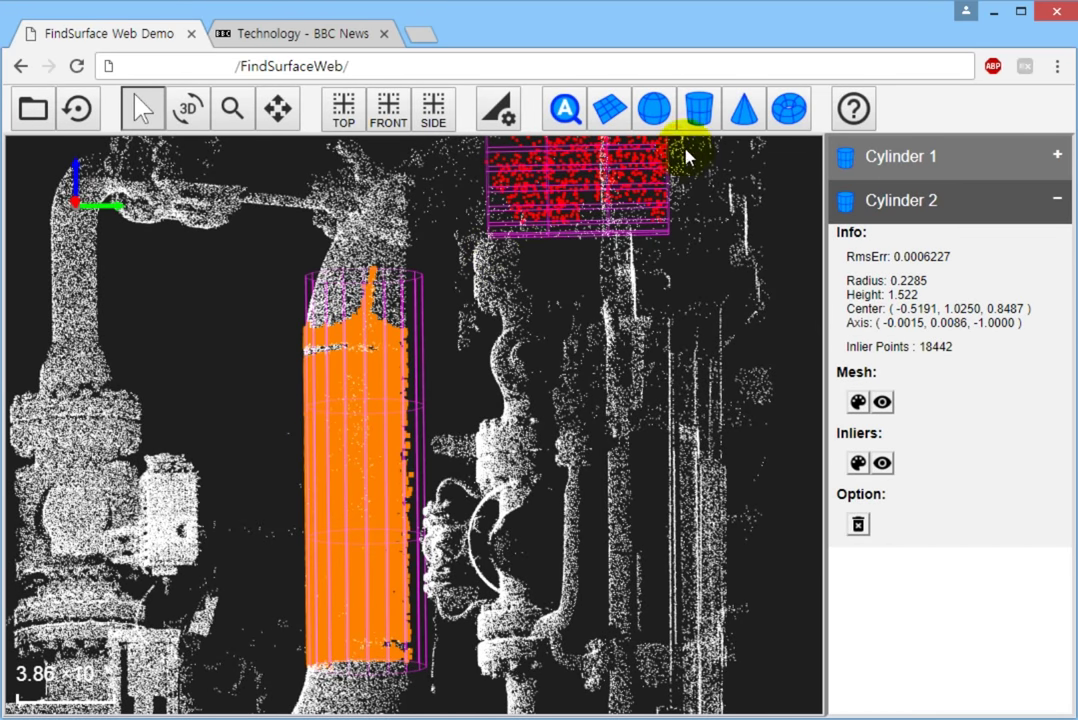
click(788, 118)
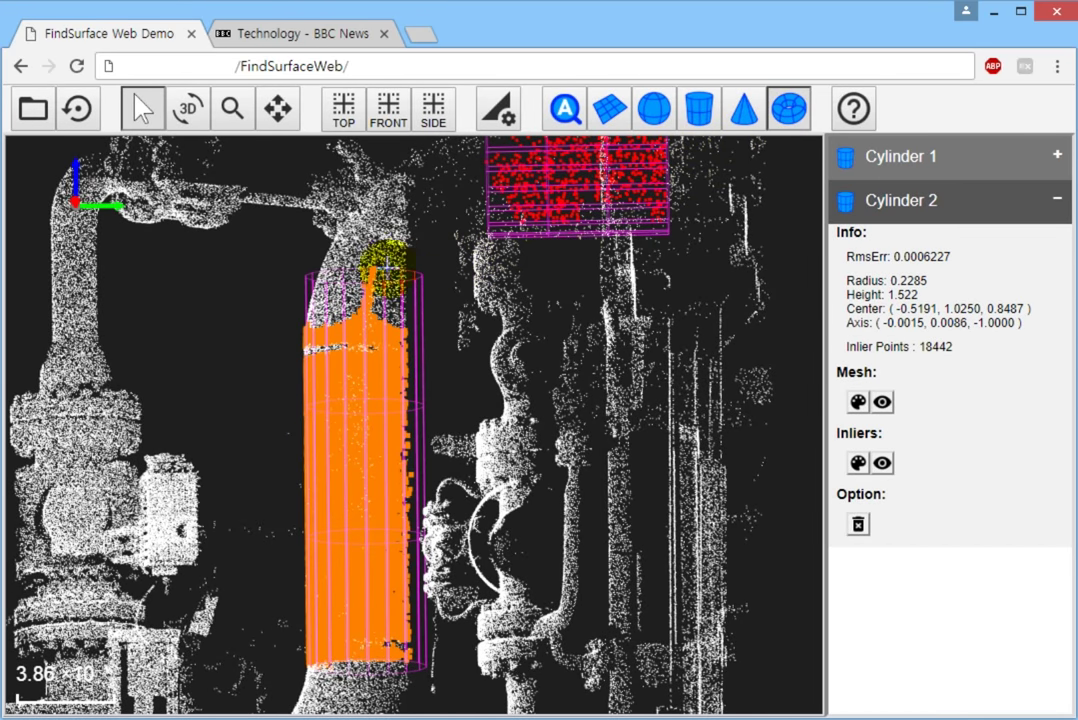
Step: Fit Torus 3 (radii 0.6769 and 0.2302, 4596 inliers) to the top bend, then pan to the lower elbow
click(350, 260)
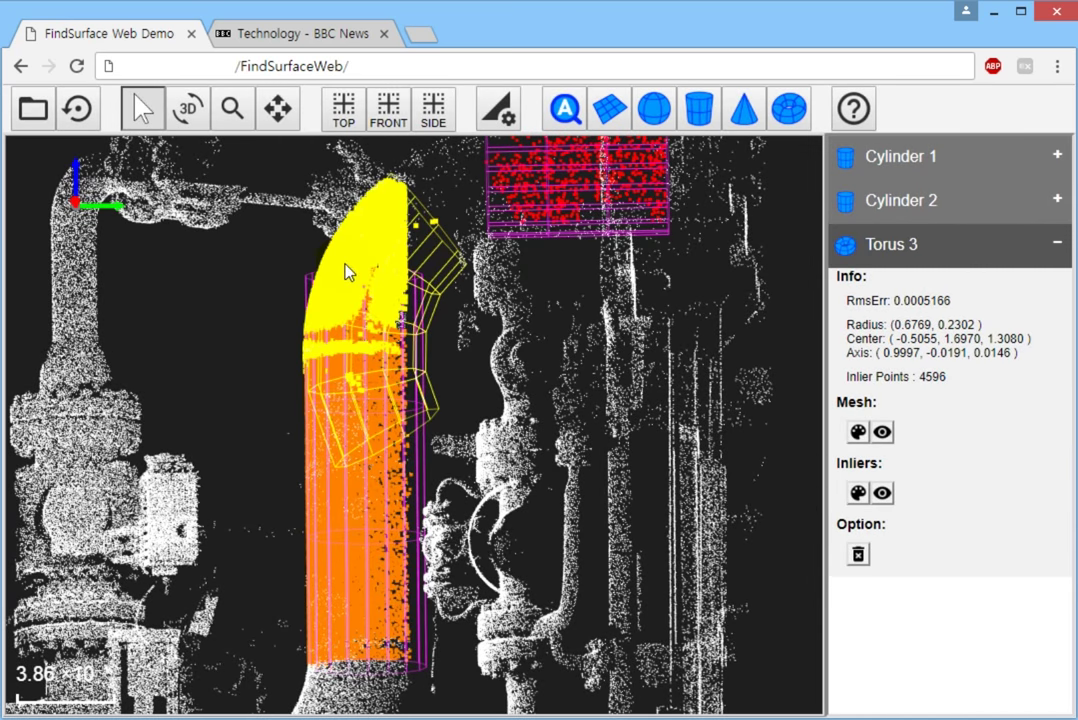
click(278, 108)
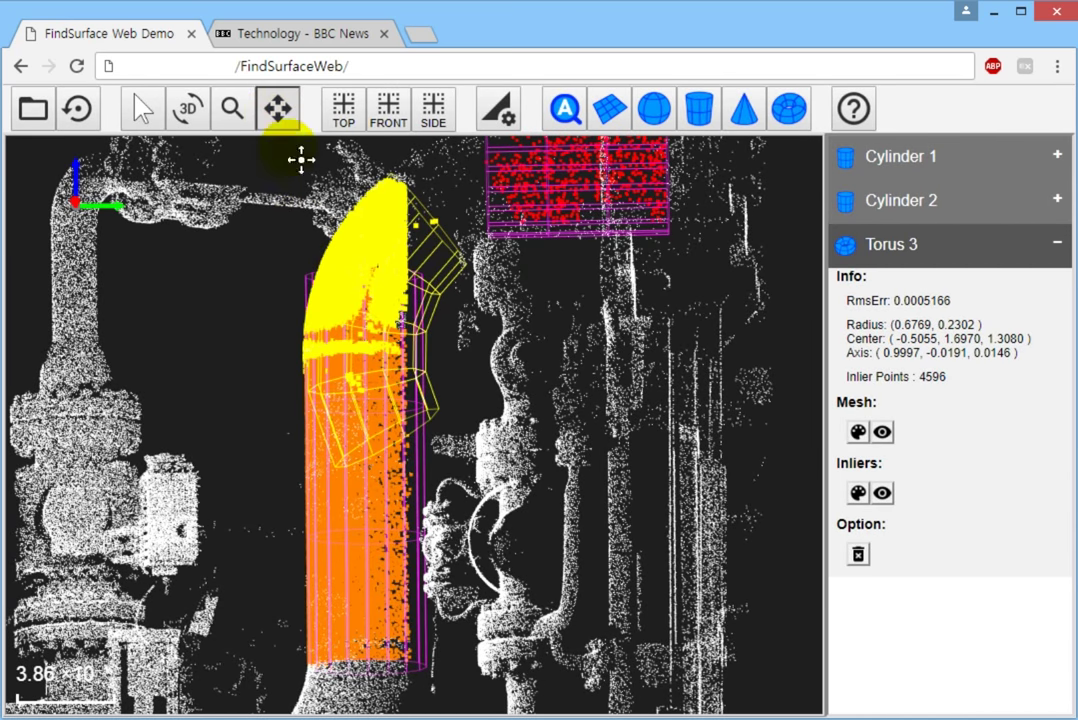
mouse_move(354, 516)
mouse_down()
mouse_move(549, 313)
mouse_move(626, 361)
mouse_up()
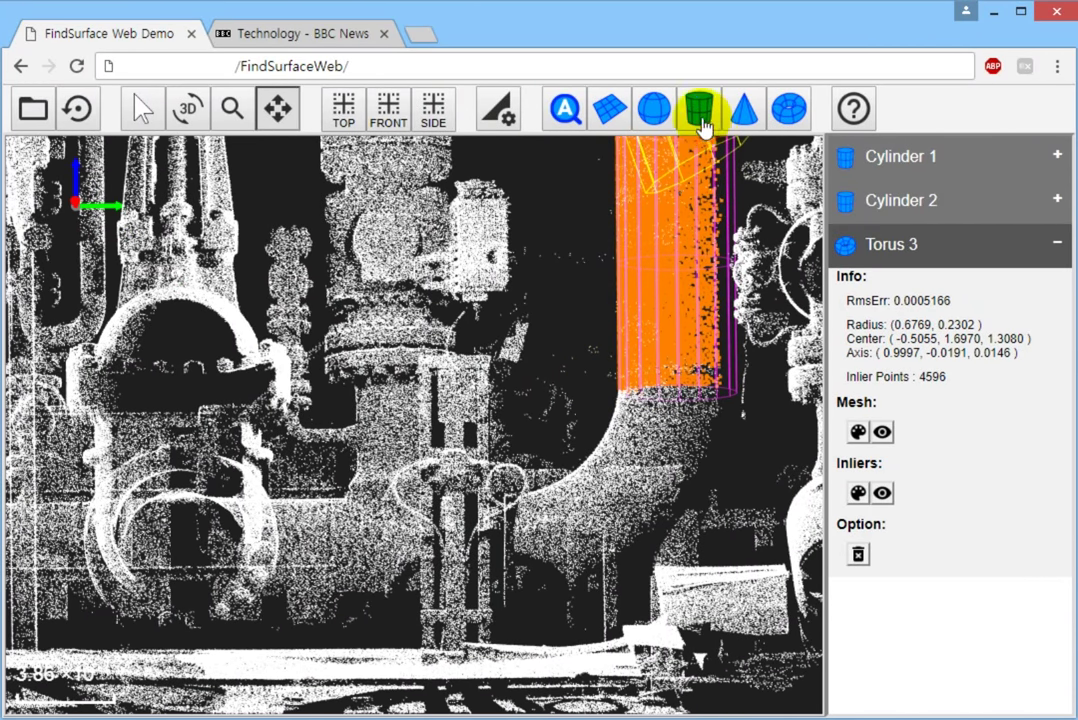
Step: Fit Torus 4 (radii 0.679 and 0.2273, 11778 inliers) to the lower elbow, then pan toward the valve
click(787, 113)
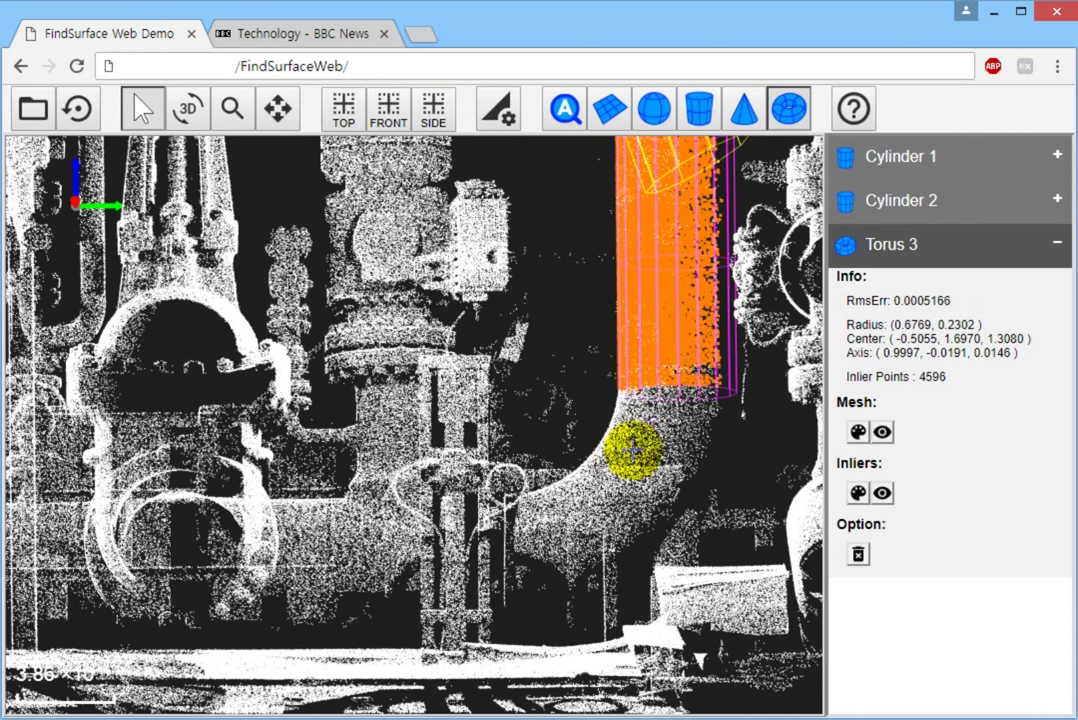
click(626, 437)
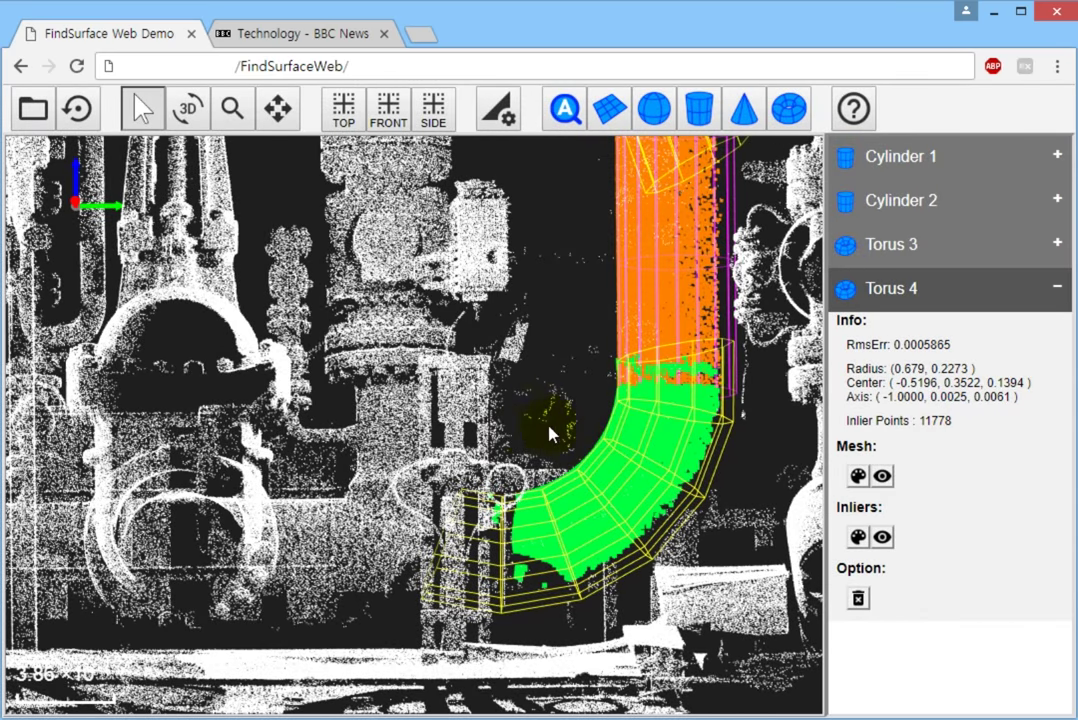
click(275, 113)
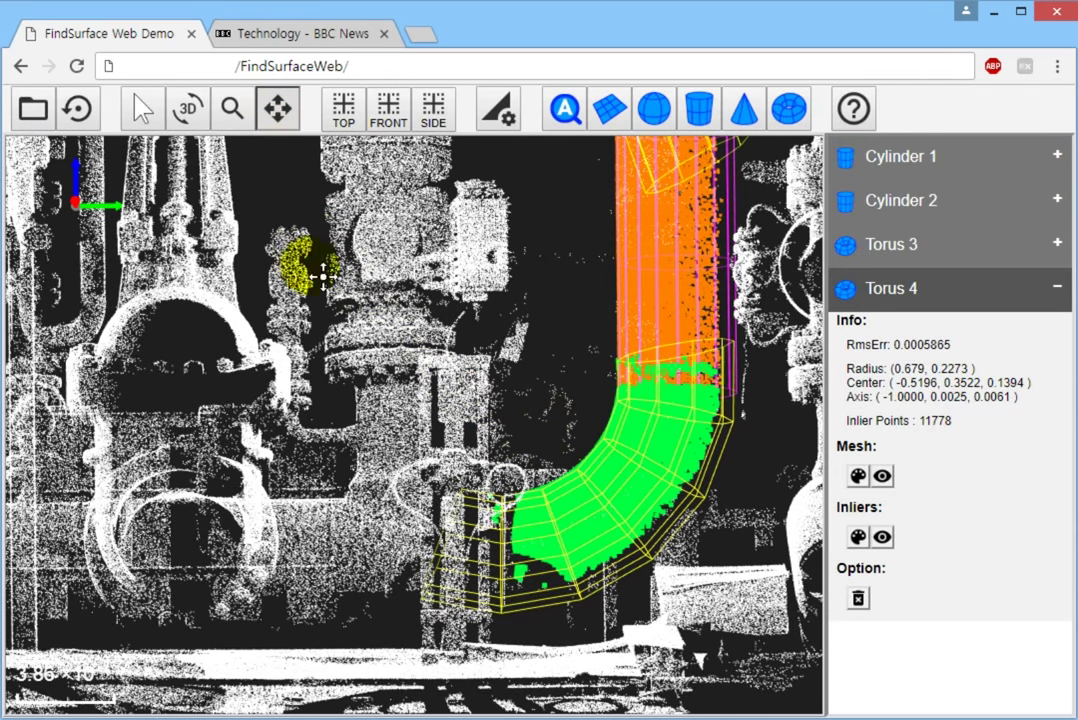
mouse_move(373, 380)
mouse_down()
mouse_move(638, 341)
mouse_move(592, 374)
mouse_up()
Step: Fit two cylinders on the horizontal pipe run, radii 0.229 and 0.2283
click(697, 112)
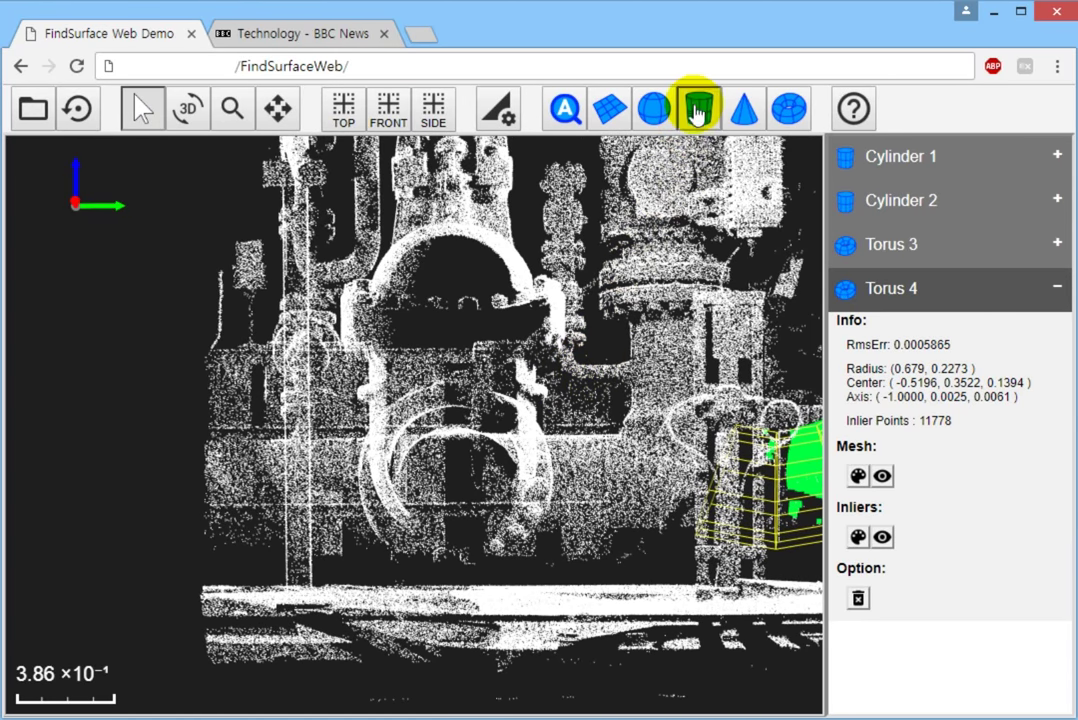
click(600, 483)
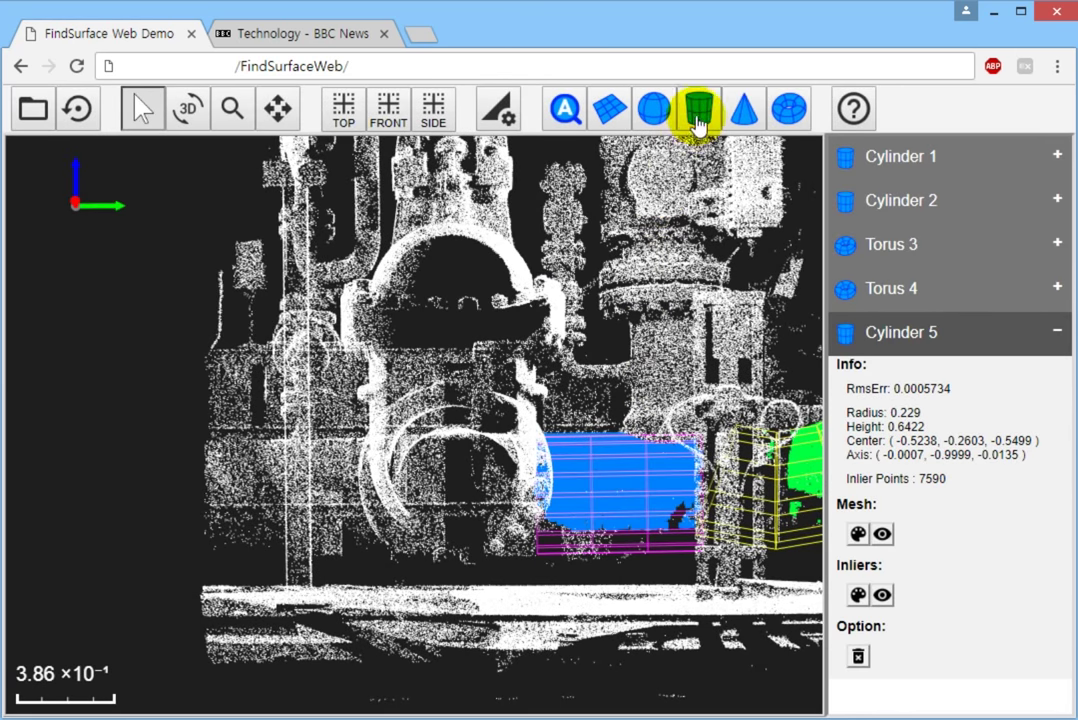
click(697, 118)
click(270, 488)
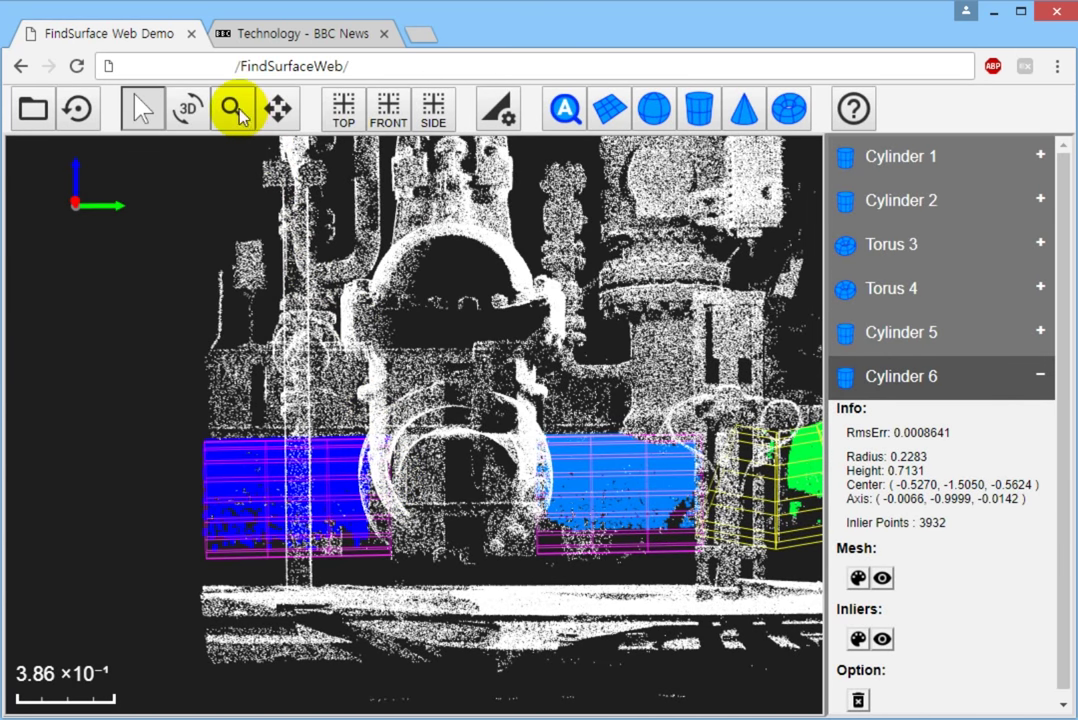
click(233, 108)
Step: Pan, orbit and zoom in on the valve body above the blue horizontal cylinders
drag(517, 301, 409, 253)
click(279, 108)
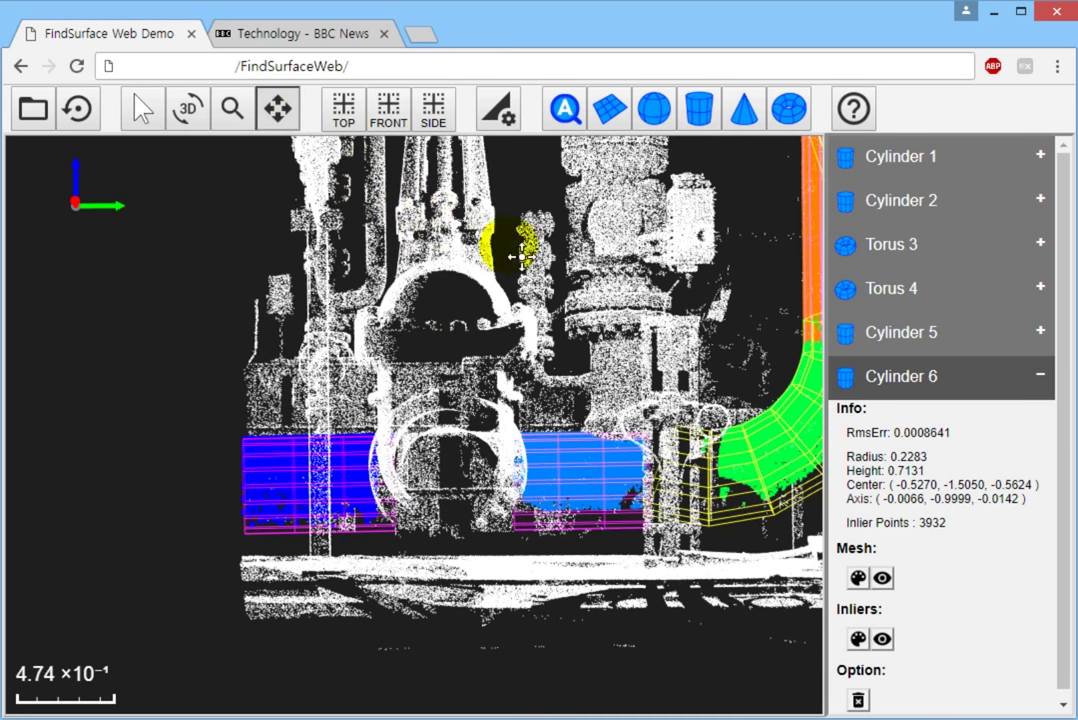
mouse_move(521, 257)
mouse_down()
mouse_move(404, 380)
mouse_move(392, 438)
mouse_move(320, 428)
mouse_up()
click(232, 108)
mouse_move(318, 207)
mouse_down()
mouse_move(268, 272)
mouse_move(168, 253)
mouse_move(180, 150)
mouse_up()
click(186, 108)
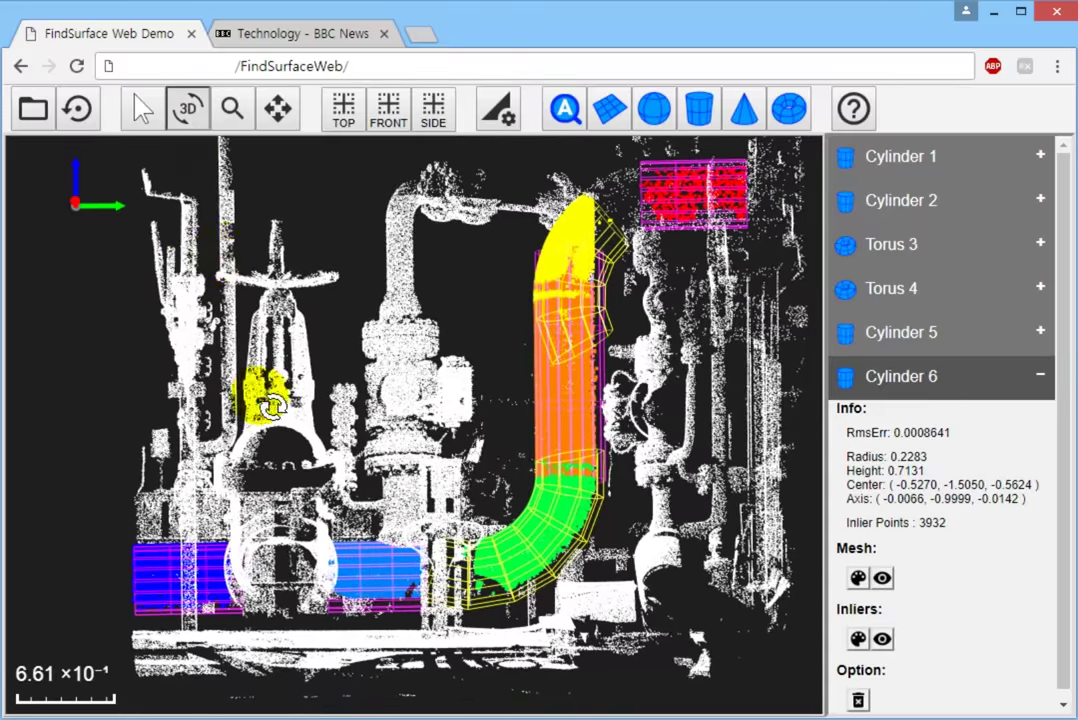
mouse_move(270, 405)
mouse_down()
mouse_move(479, 428)
mouse_move(686, 412)
mouse_move(351, 373)
mouse_move(272, 404)
mouse_move(281, 425)
mouse_move(466, 421)
mouse_move(481, 392)
mouse_up()
click(277, 108)
click(230, 108)
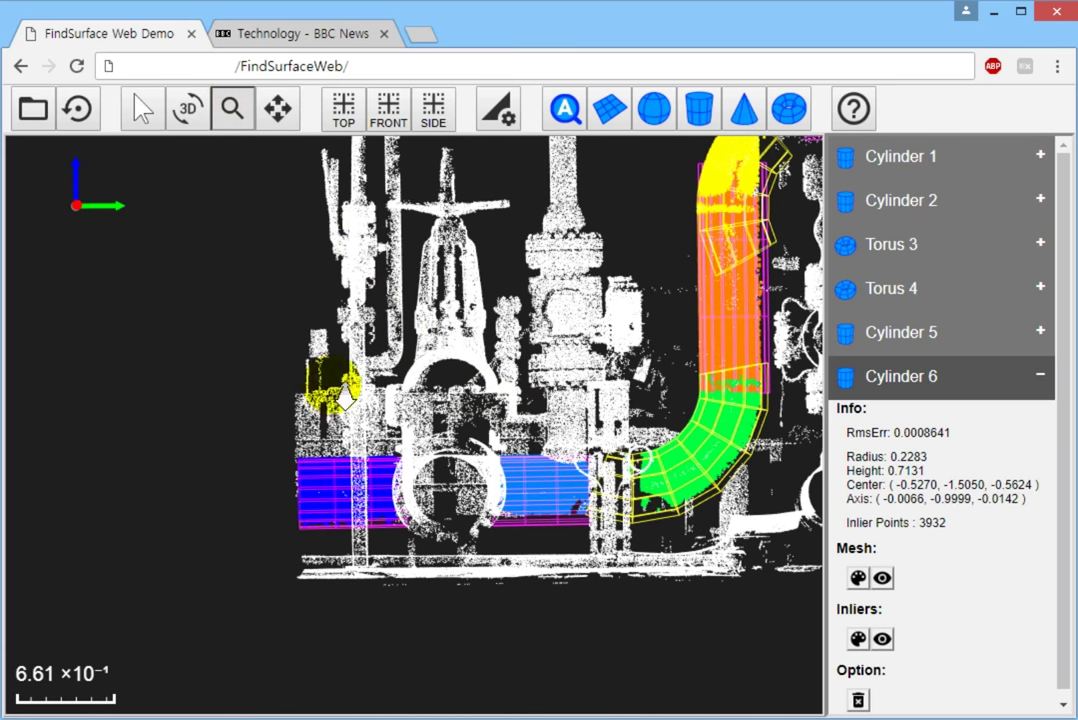
mouse_move(349, 385)
mouse_down()
mouse_move(866, 378)
mouse_move(654, 385)
mouse_move(601, 222)
mouse_move(650, 306)
mouse_move(651, 296)
mouse_up()
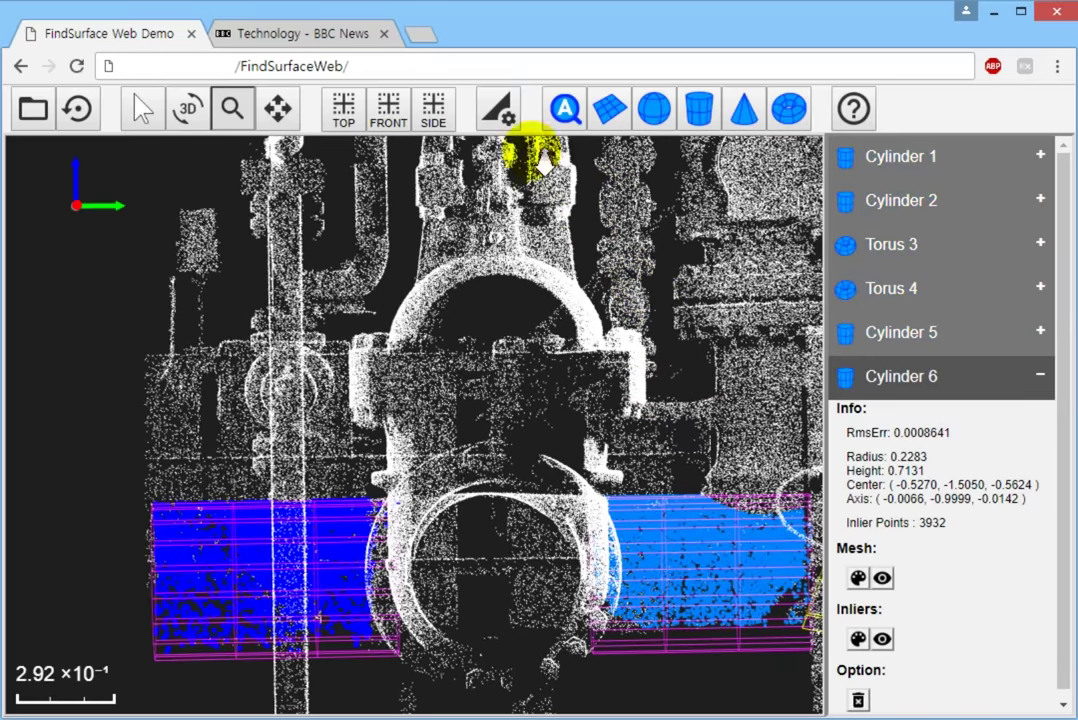
Step: Re-apply the fitting parameters and fit Sphere 7 (radius 0.3225, 14025 inliers) to the valve dome
click(499, 110)
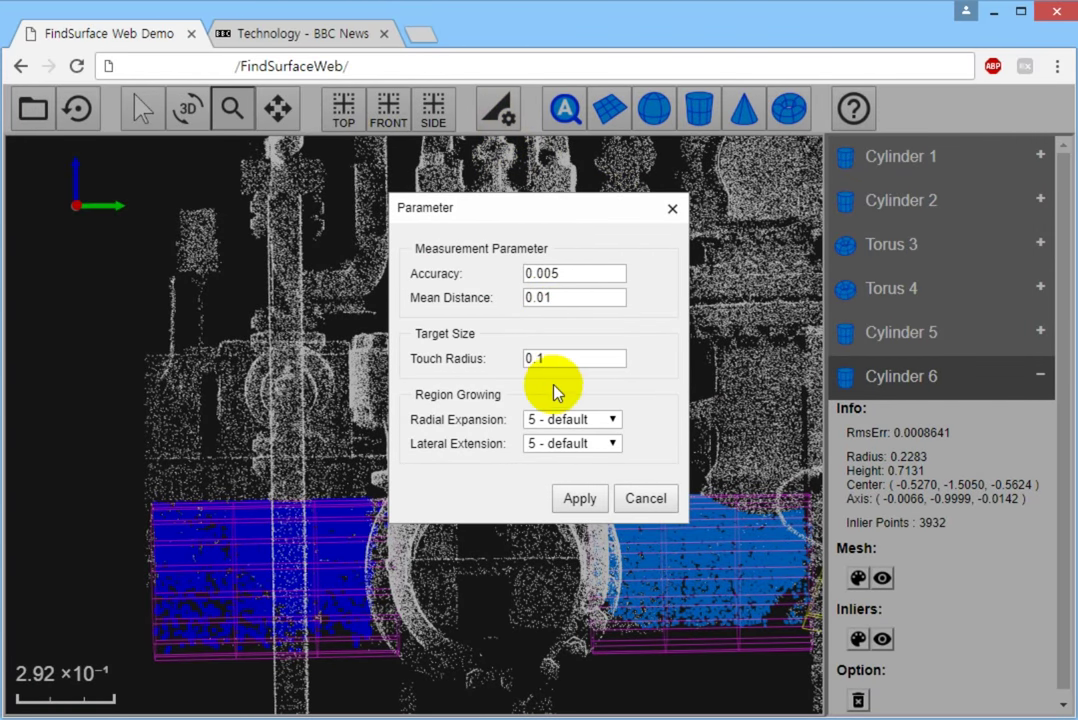
click(577, 496)
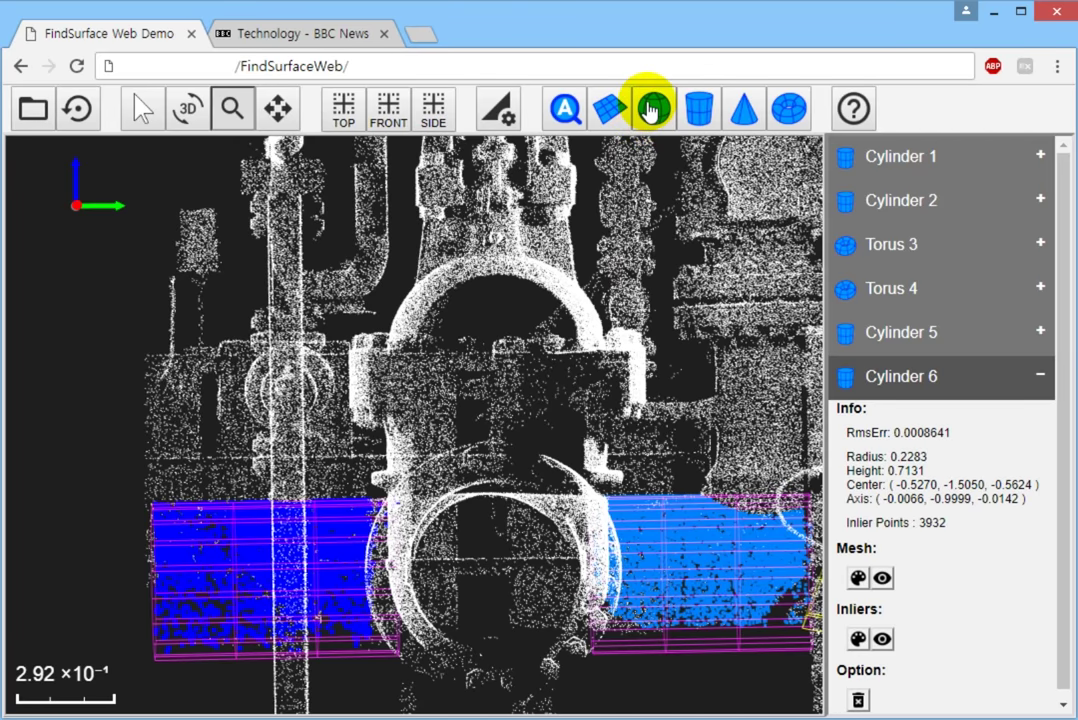
click(650, 110)
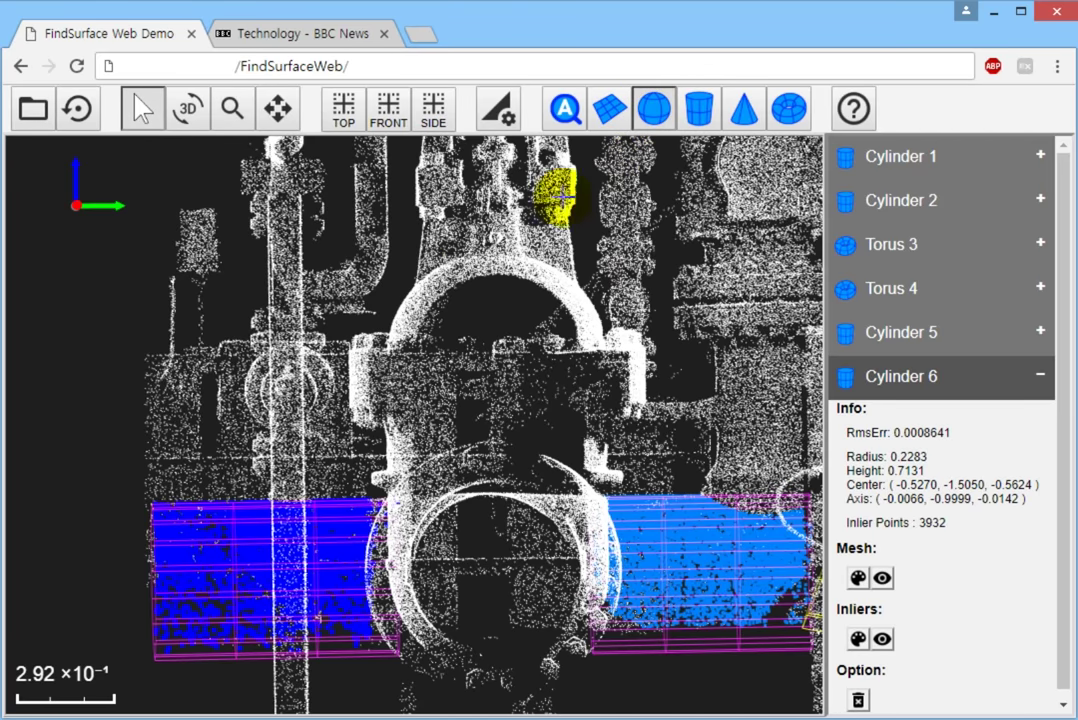
click(411, 305)
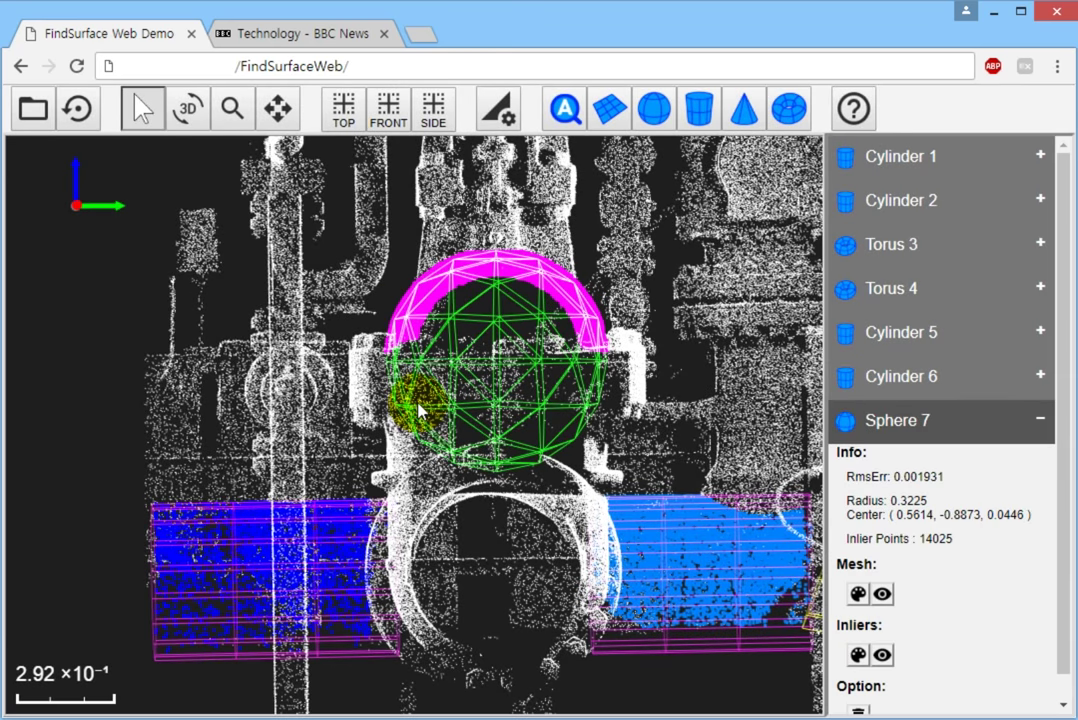
click(281, 125)
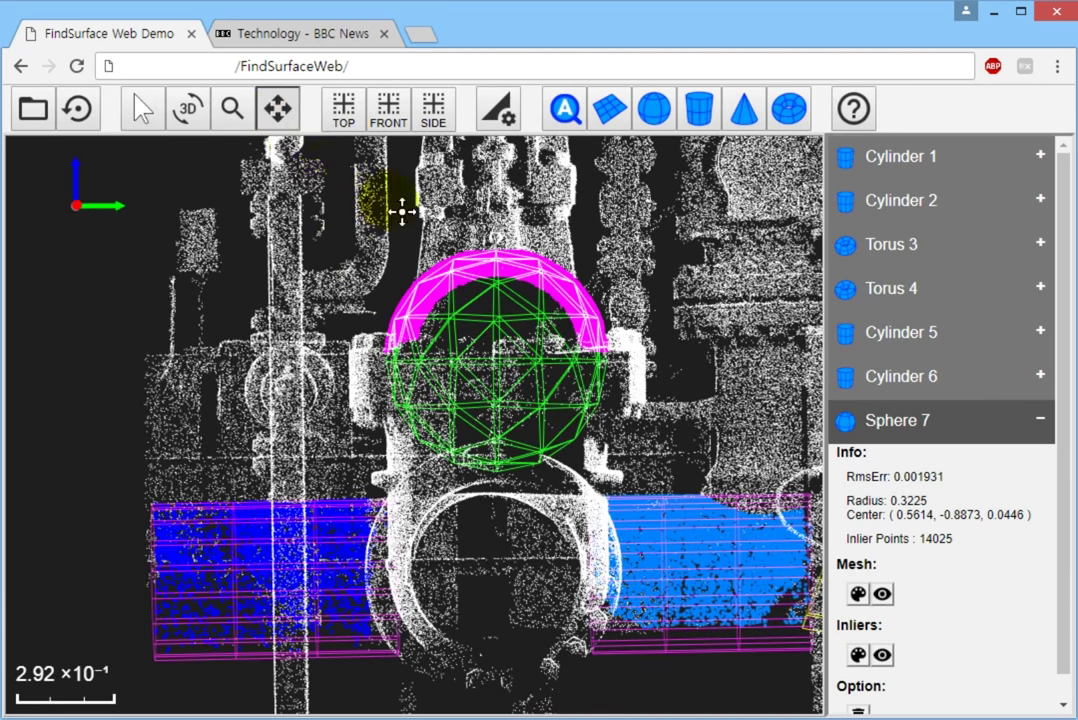
drag(450, 335, 373, 349)
Step: Zoom and orbit in close on the small pipe beside the fitted sphere
mouse_move(507, 352)
mouse_down()
mouse_move(428, 293)
mouse_move(344, 137)
mouse_up()
click(224, 118)
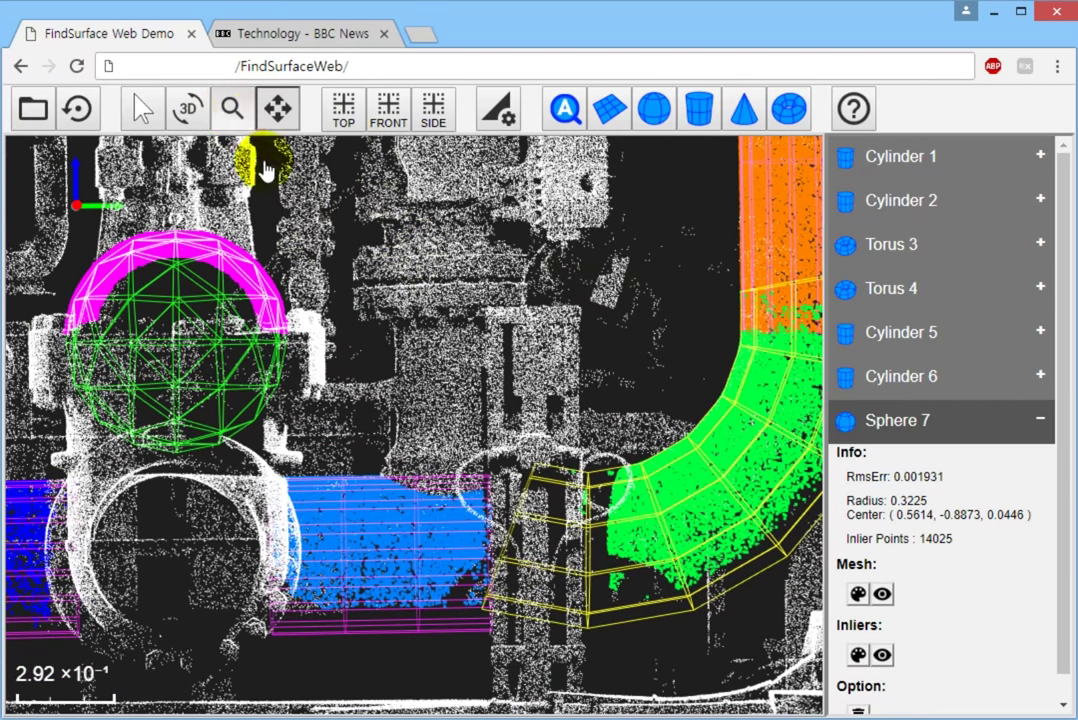
drag(645, 287, 604, 322)
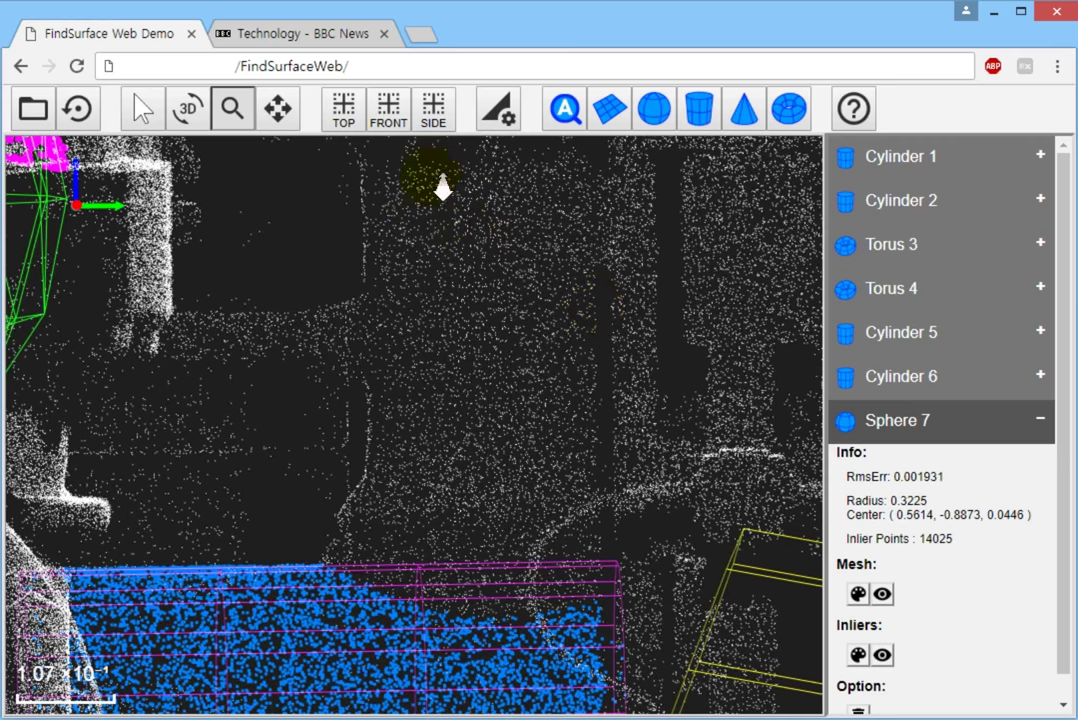
click(281, 108)
drag(440, 233, 673, 378)
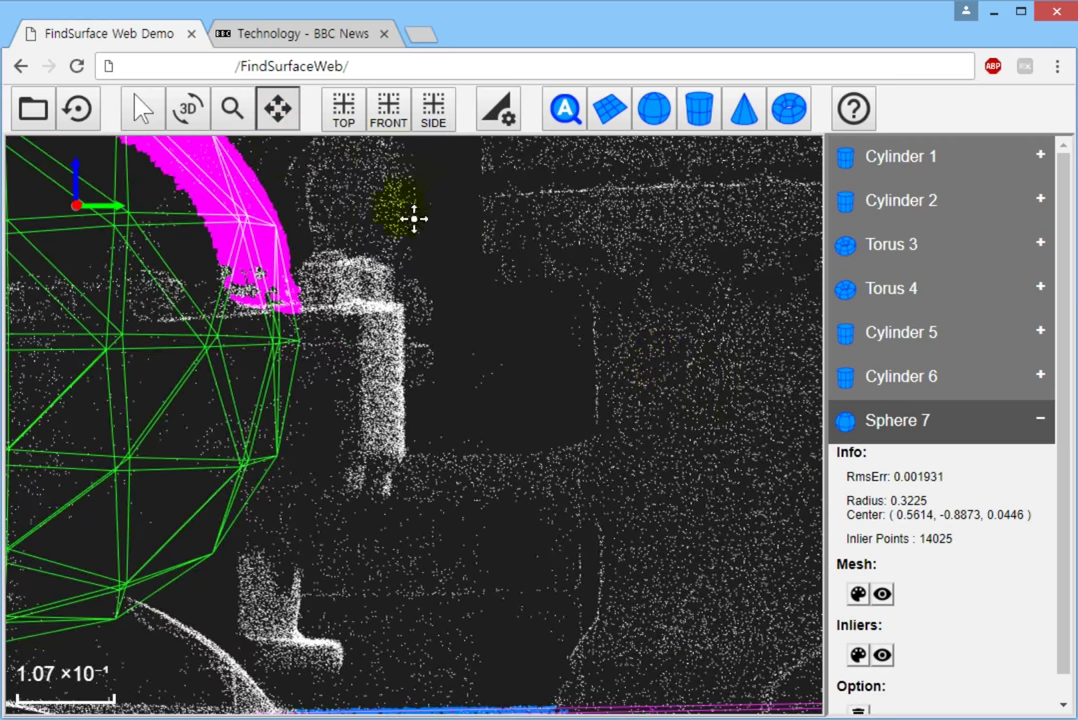
click(188, 108)
mouse_move(284, 250)
mouse_down()
mouse_move(325, 263)
mouse_move(306, 236)
mouse_move(274, 257)
mouse_move(282, 253)
mouse_up()
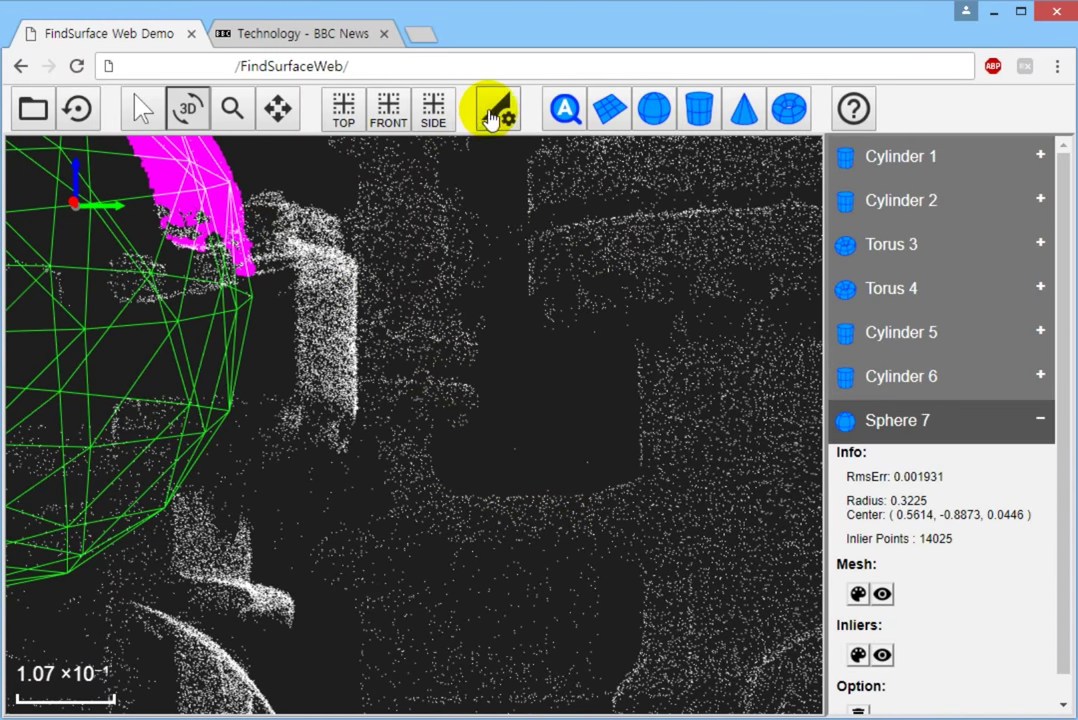
Step: Lower the touch radius from 0.1 to 0.05 in the fitting parameters
click(491, 118)
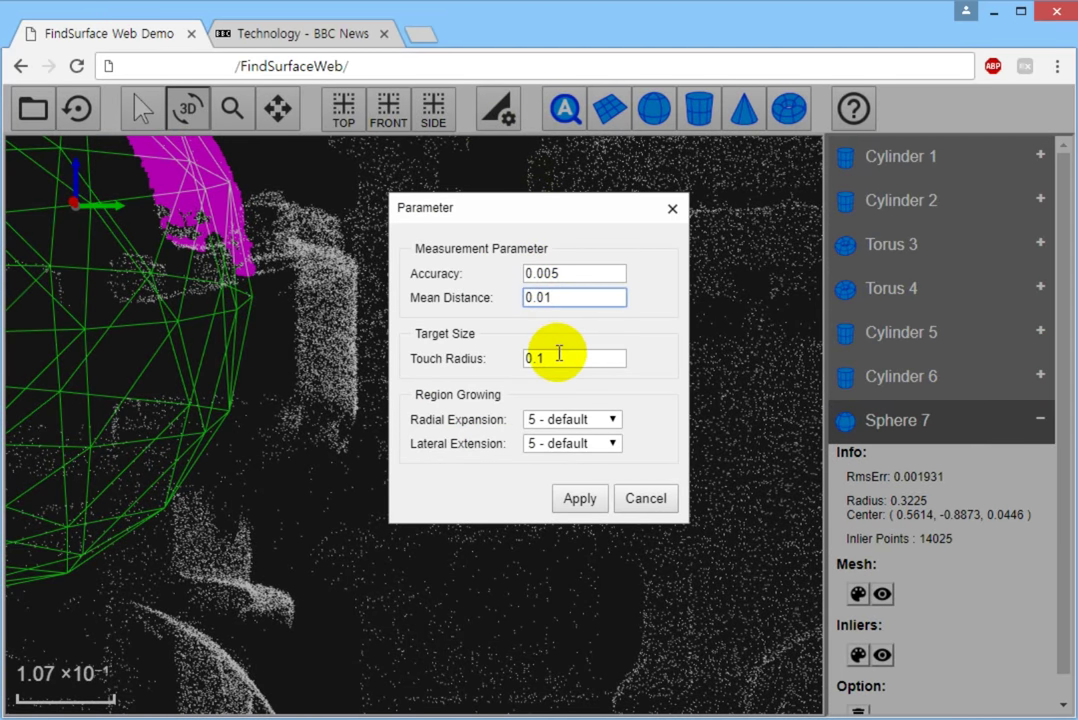
key(BackSpace)
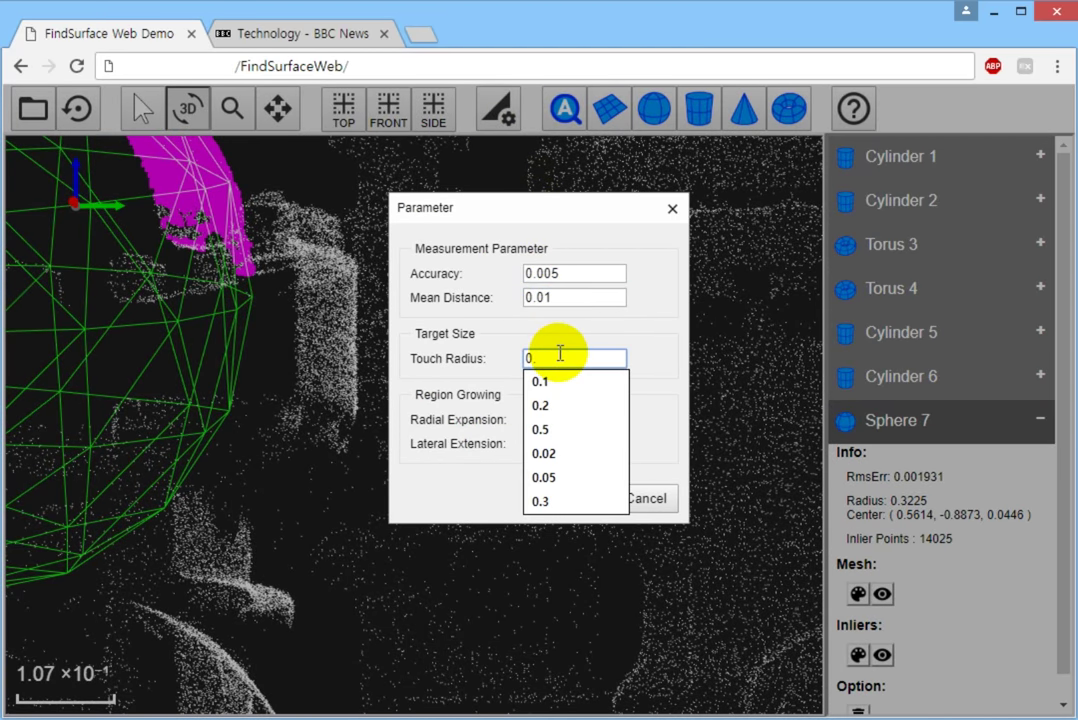
text(05)
click(556, 379)
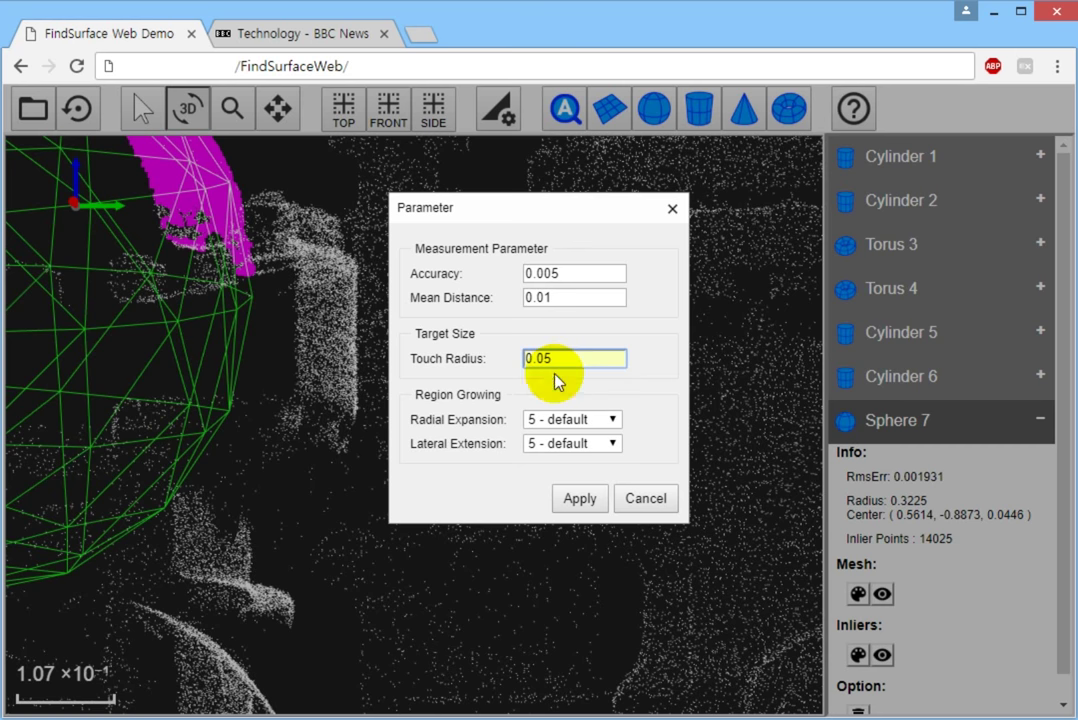
click(579, 500)
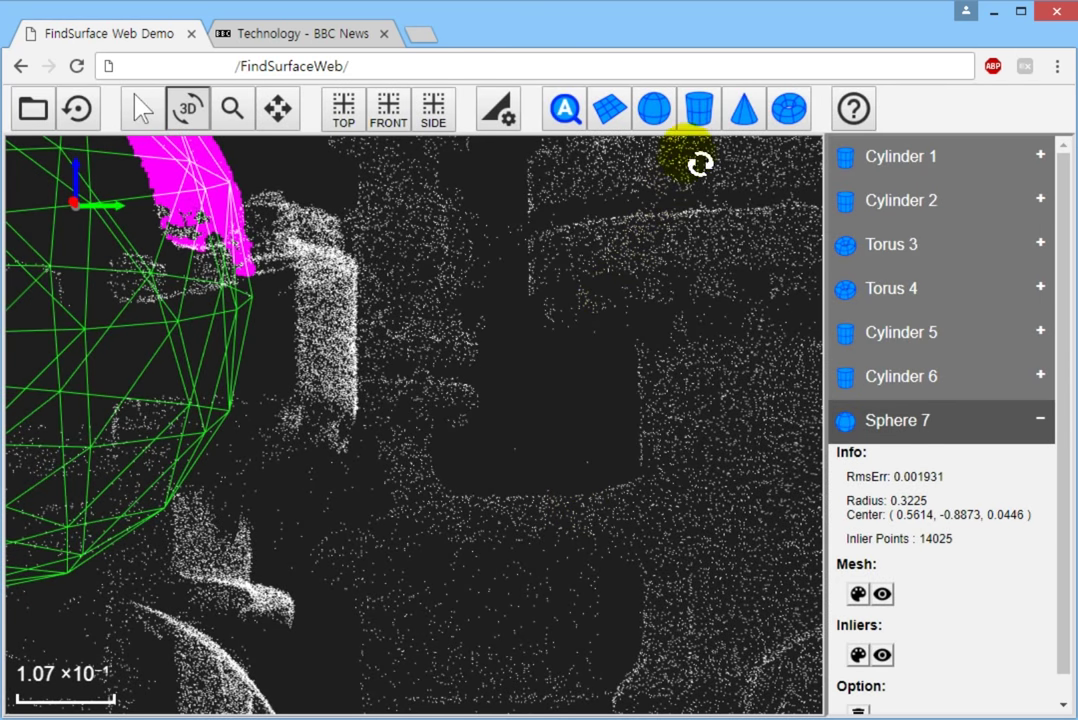
Step: Fit Cylinder 8 on the small pipe, then attempt a torus left of it (Not Found)
click(698, 108)
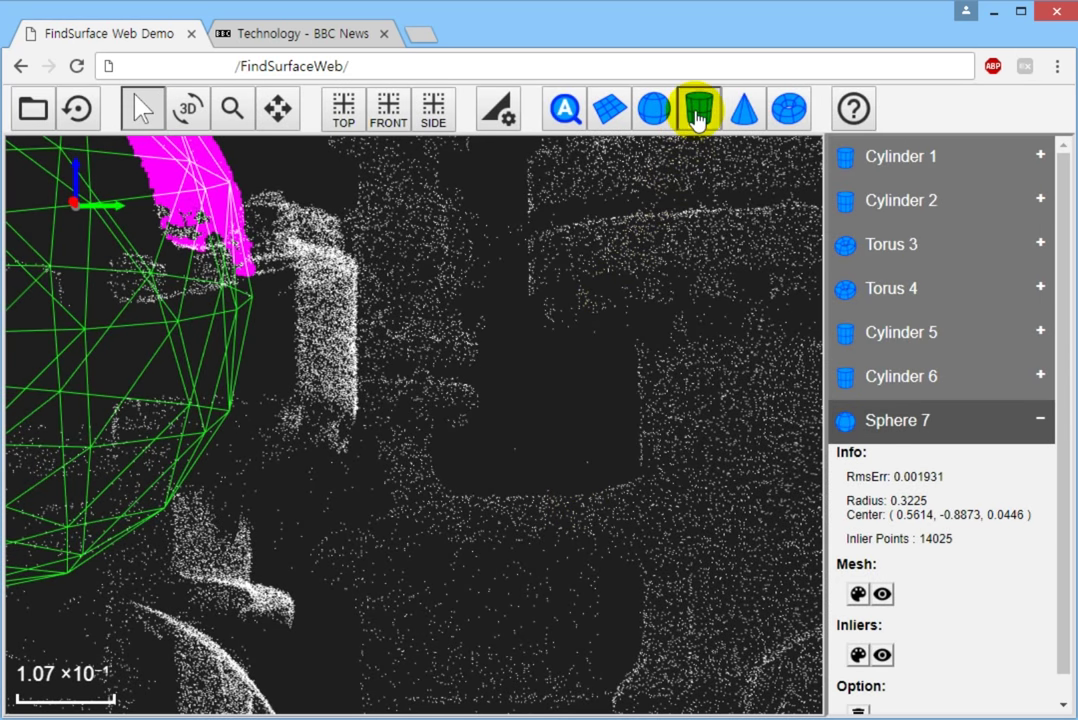
click(512, 500)
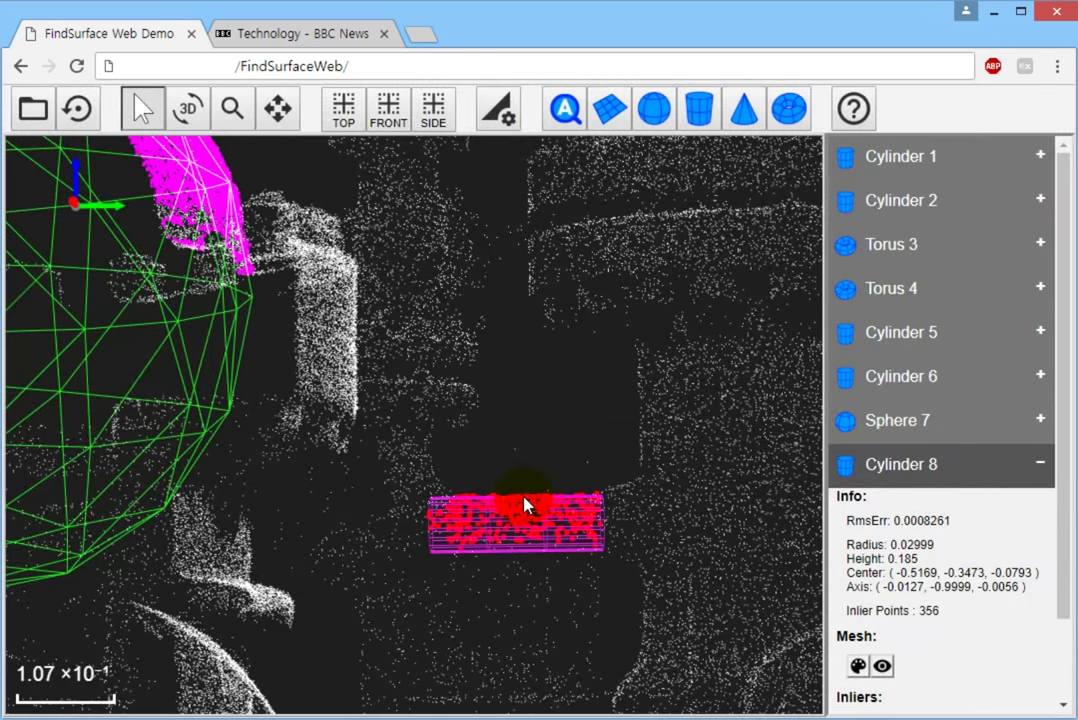
click(781, 128)
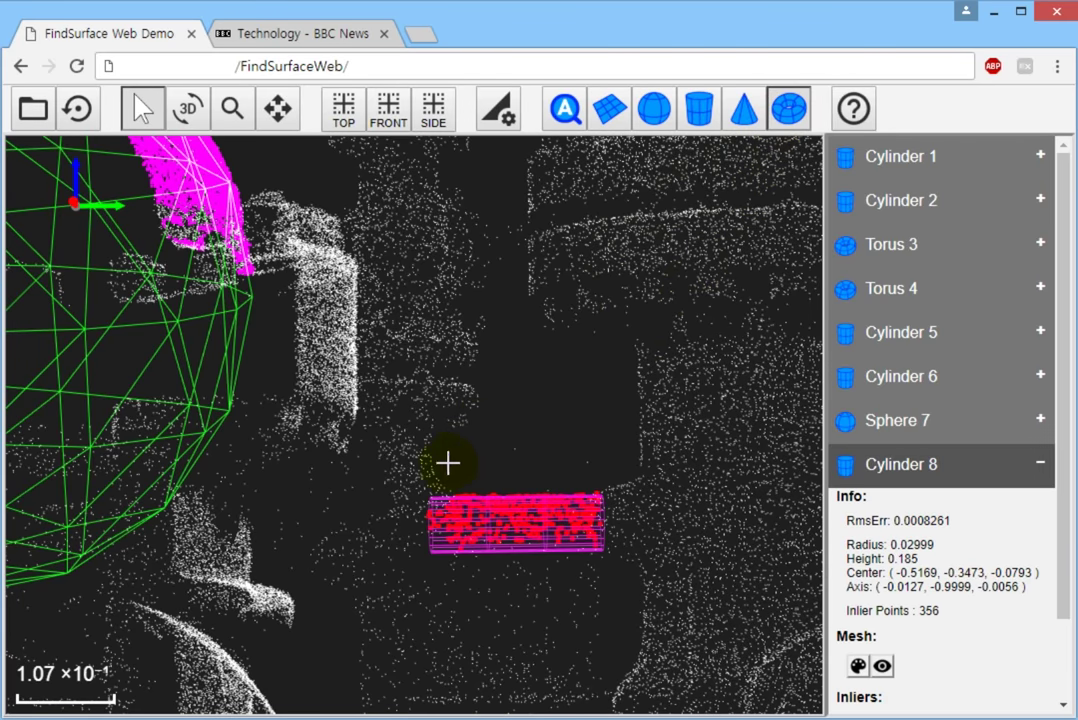
click(430, 476)
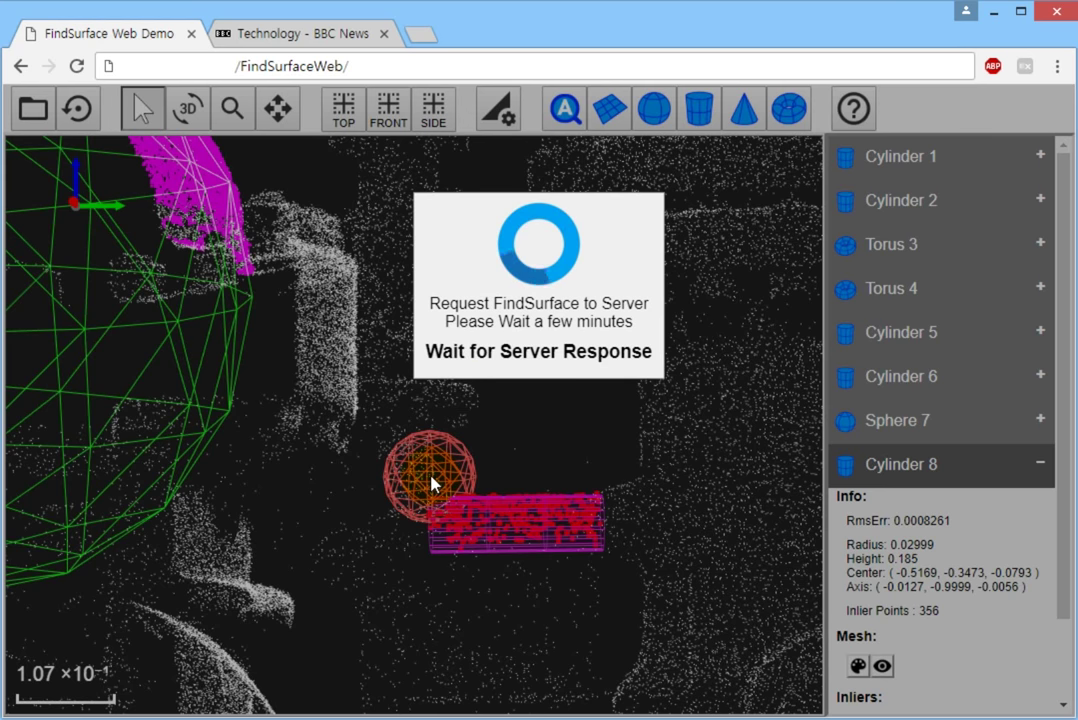
click(705, 281)
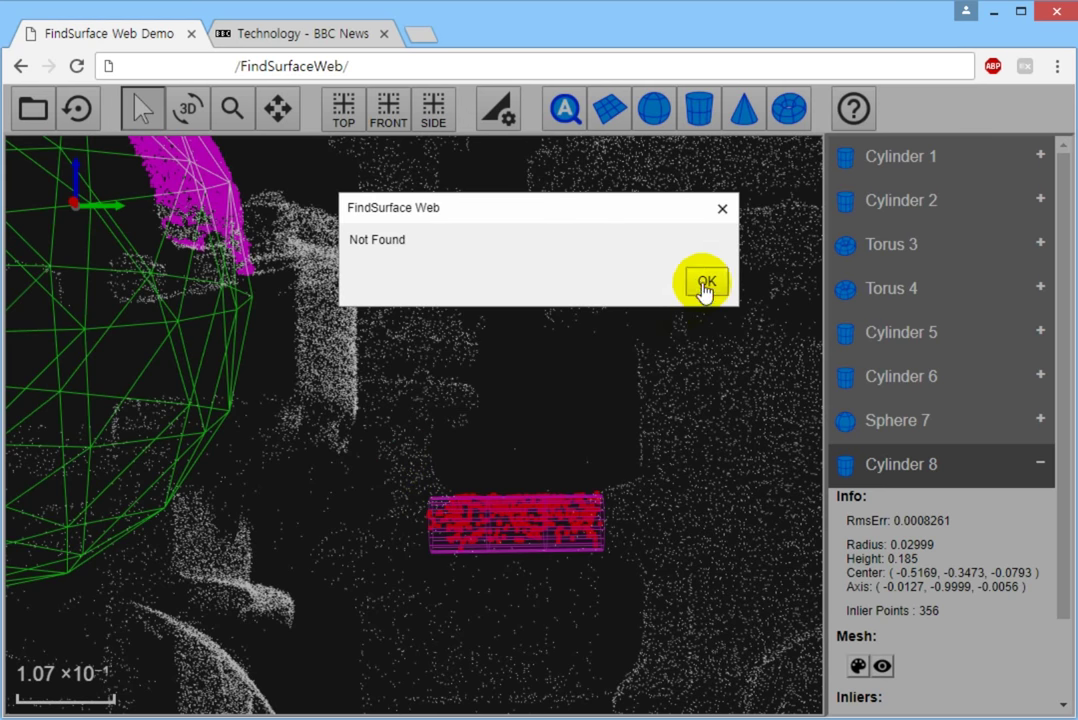
Step: Fit Torus 9 on the small pipe's bend and Cone 10 at its right end
click(789, 118)
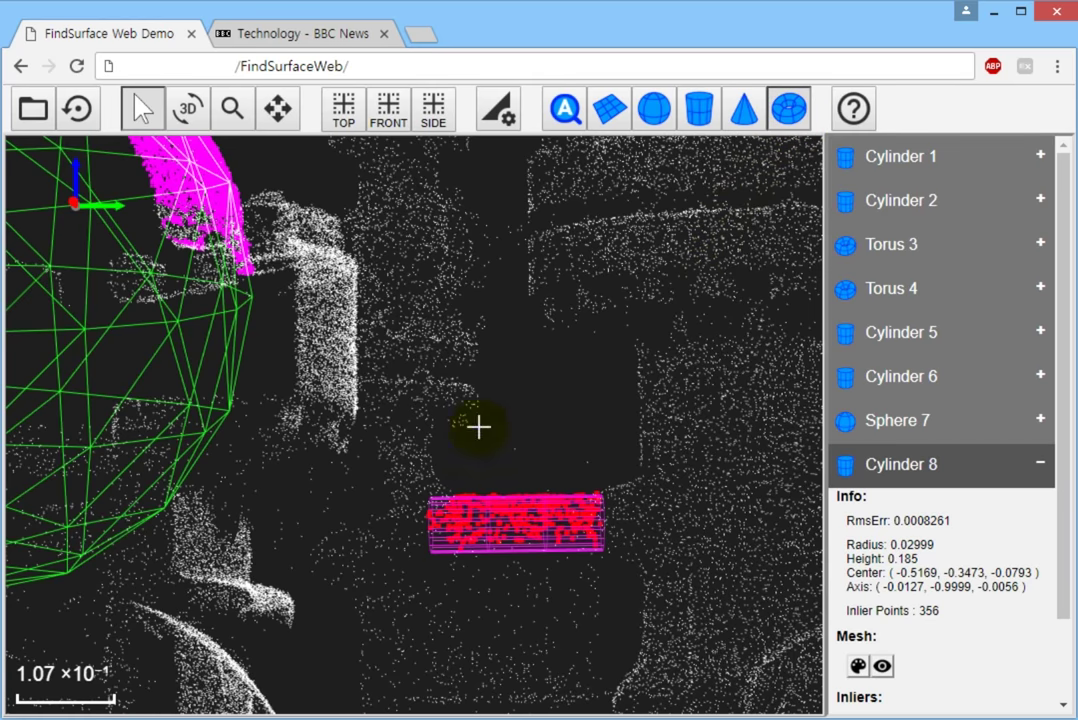
click(424, 477)
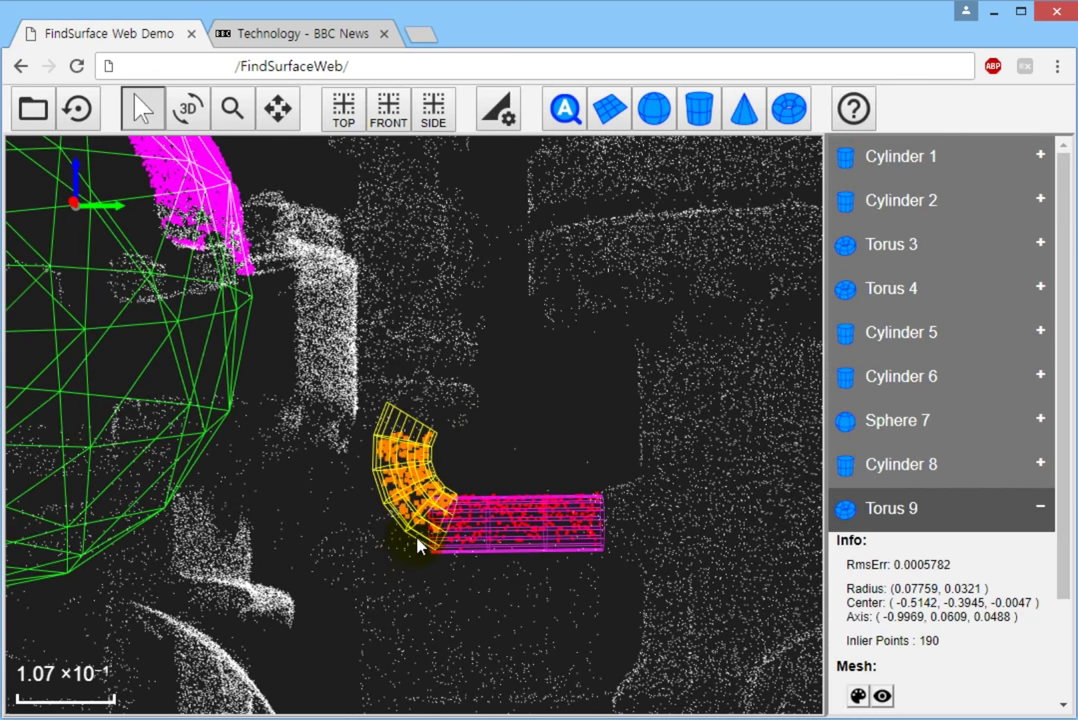
click(745, 112)
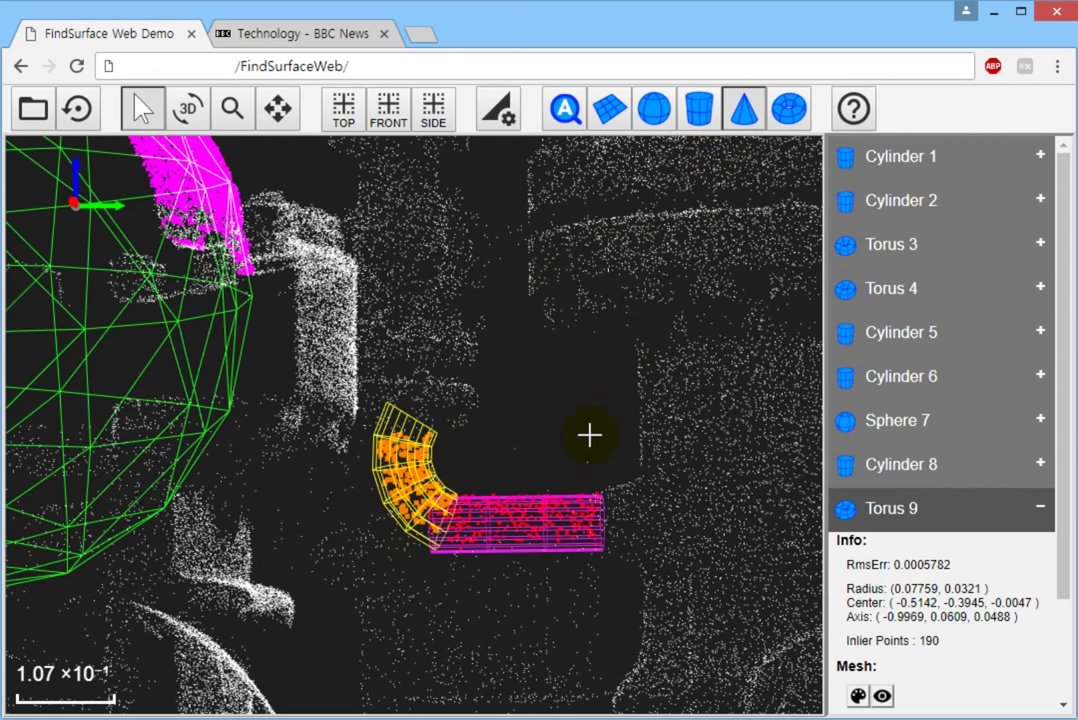
click(628, 492)
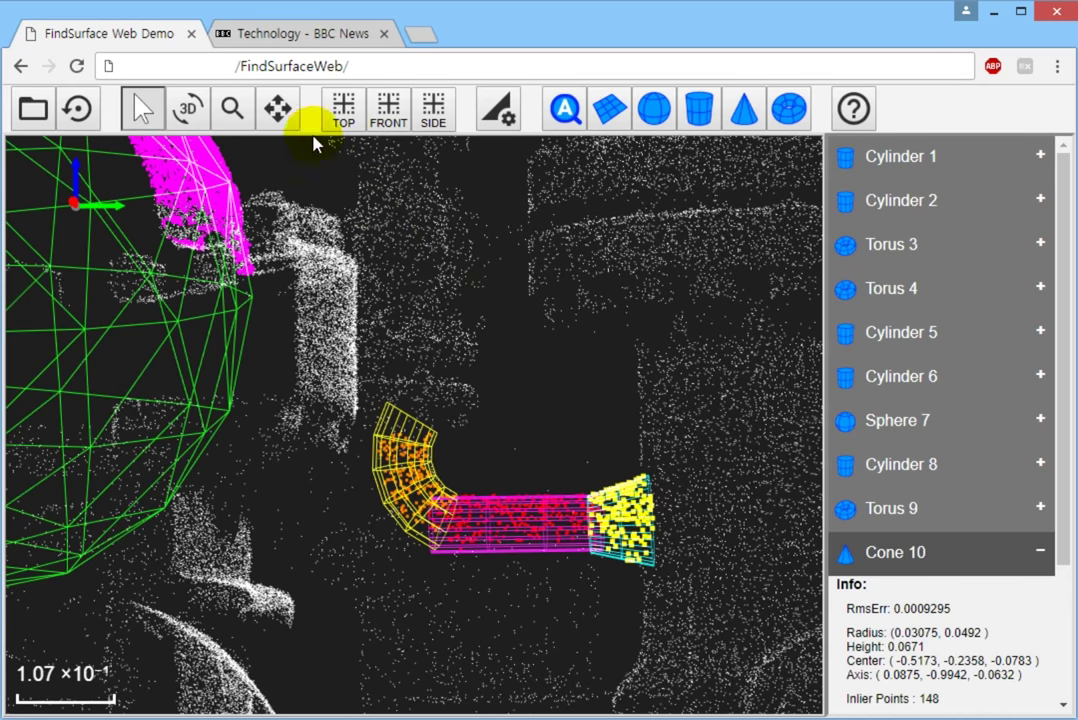
Step: Fit Cylinder 11 (radius 0.1366, height 0.3254) to the wide pipe section beside the cone
click(278, 108)
drag(611, 431, 375, 353)
drag(471, 318, 469, 378)
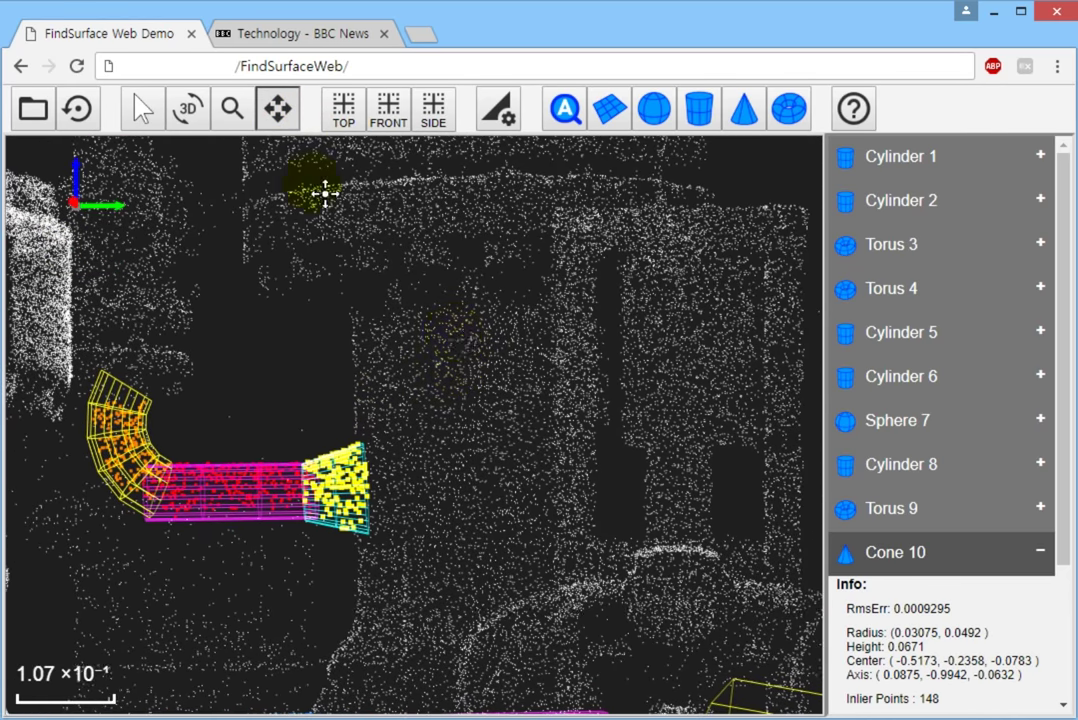
click(197, 113)
drag(457, 313, 457, 324)
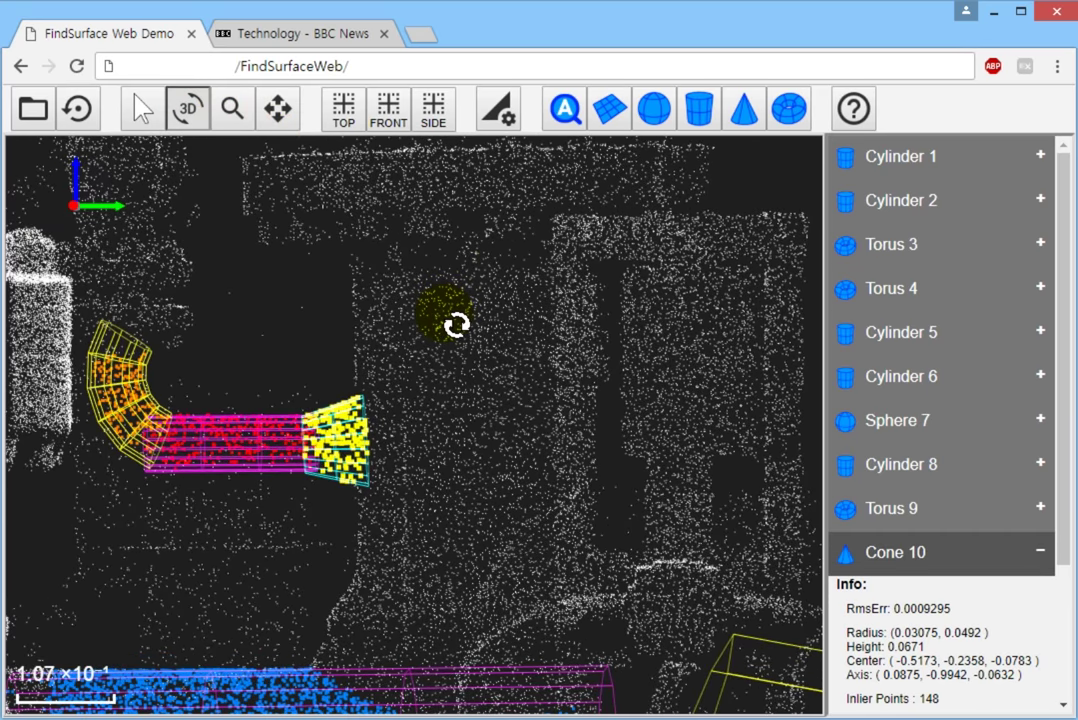
click(647, 136)
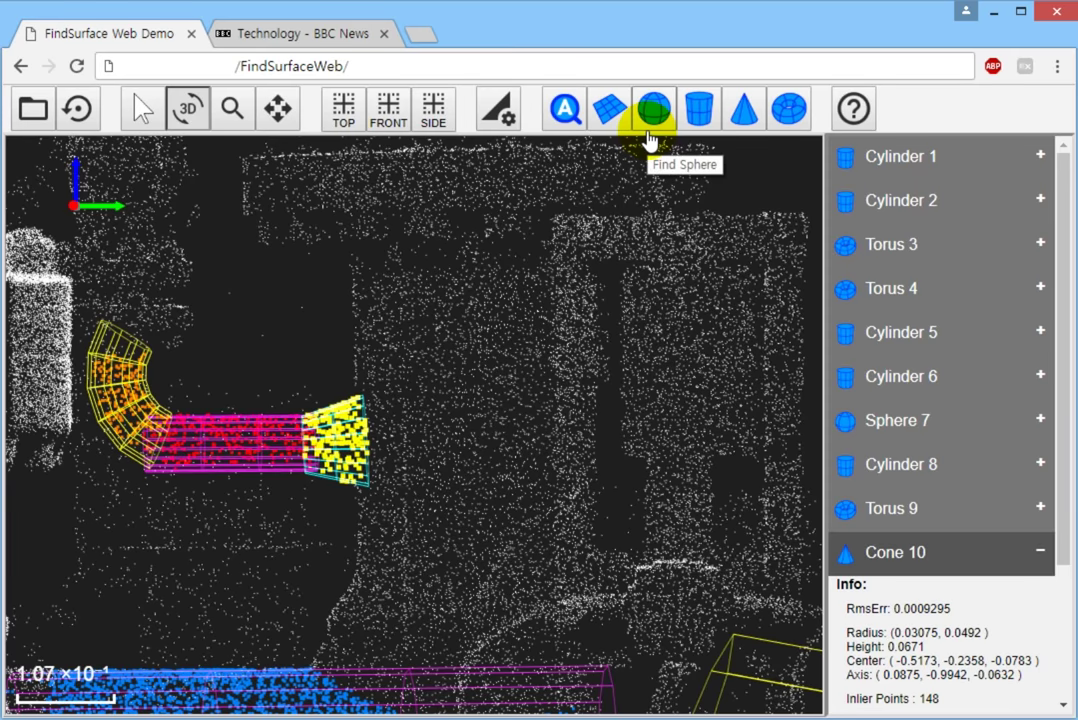
click(697, 106)
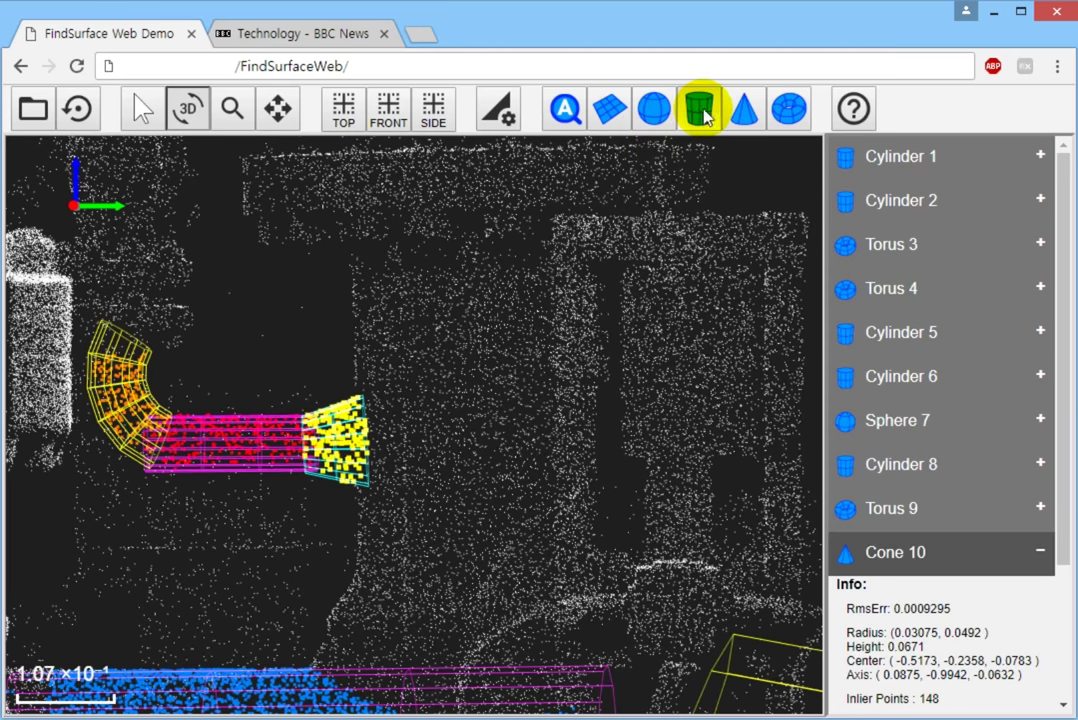
click(466, 385)
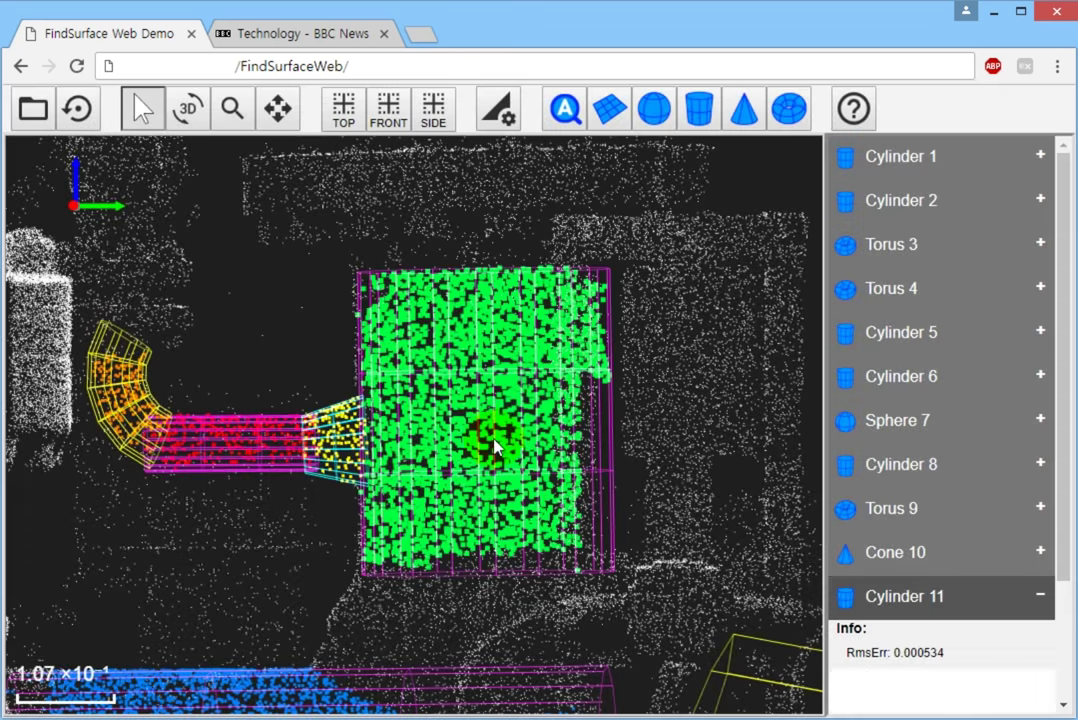
click(277, 108)
Step: Fit Cylinders 12 and 13 to the stacked horizontal pipes, plus a third cylinder above them
mouse_move(491, 241)
mouse_down()
mouse_move(535, 525)
mouse_move(510, 662)
mouse_up()
click(699, 108)
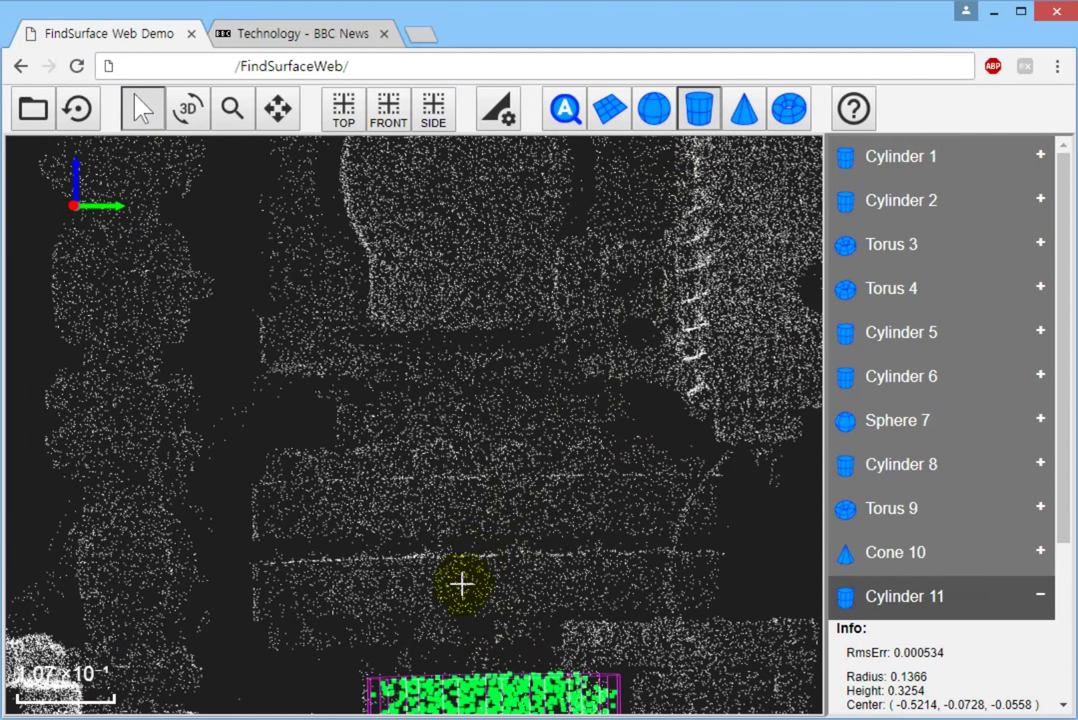
click(459, 587)
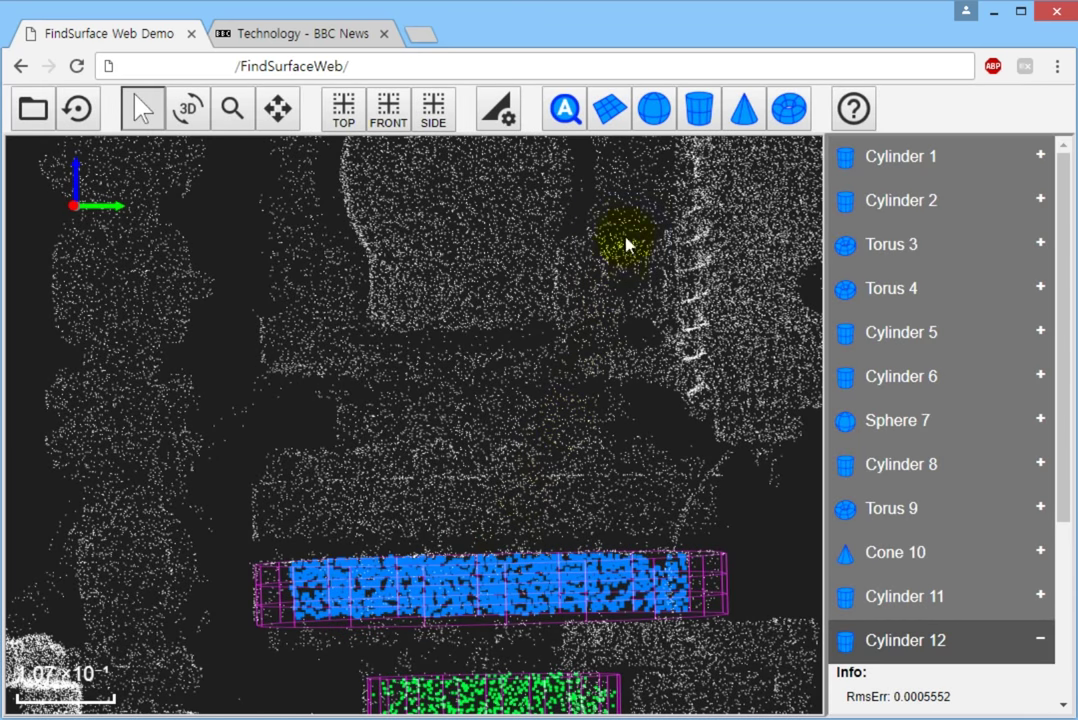
click(698, 108)
click(460, 500)
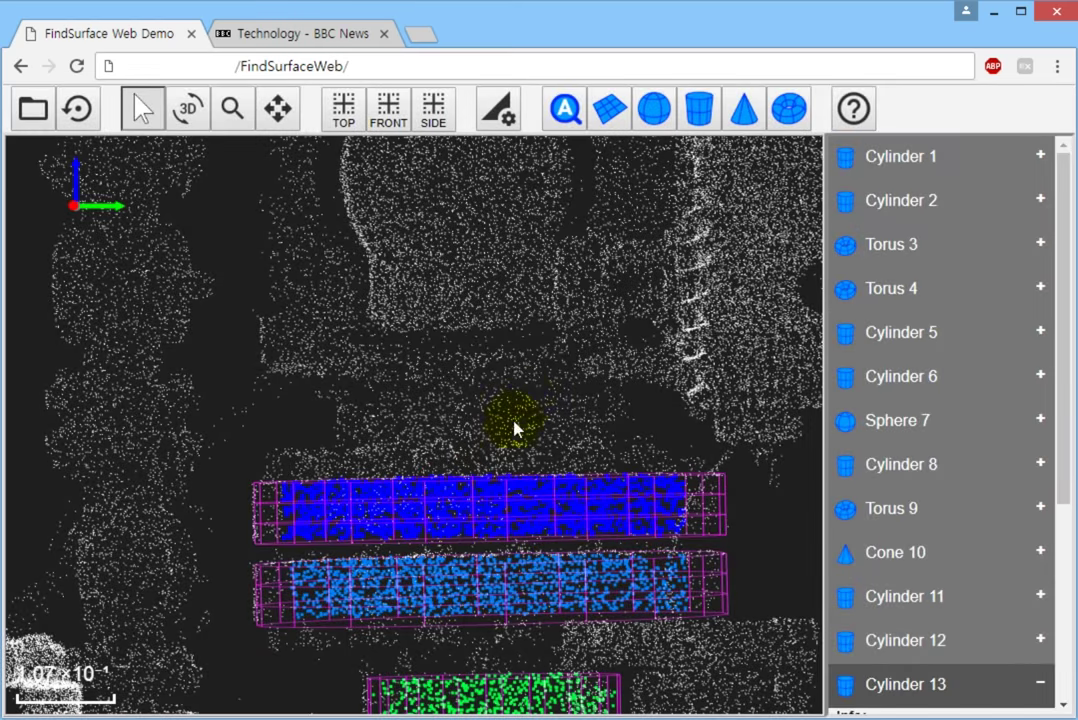
click(695, 112)
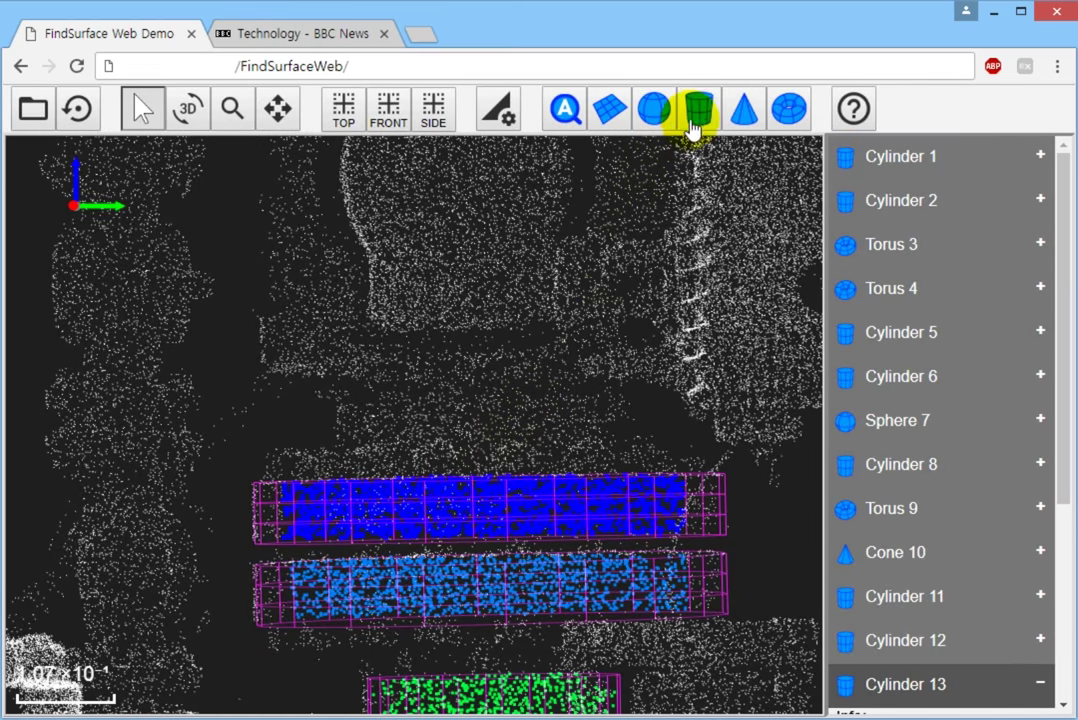
click(455, 417)
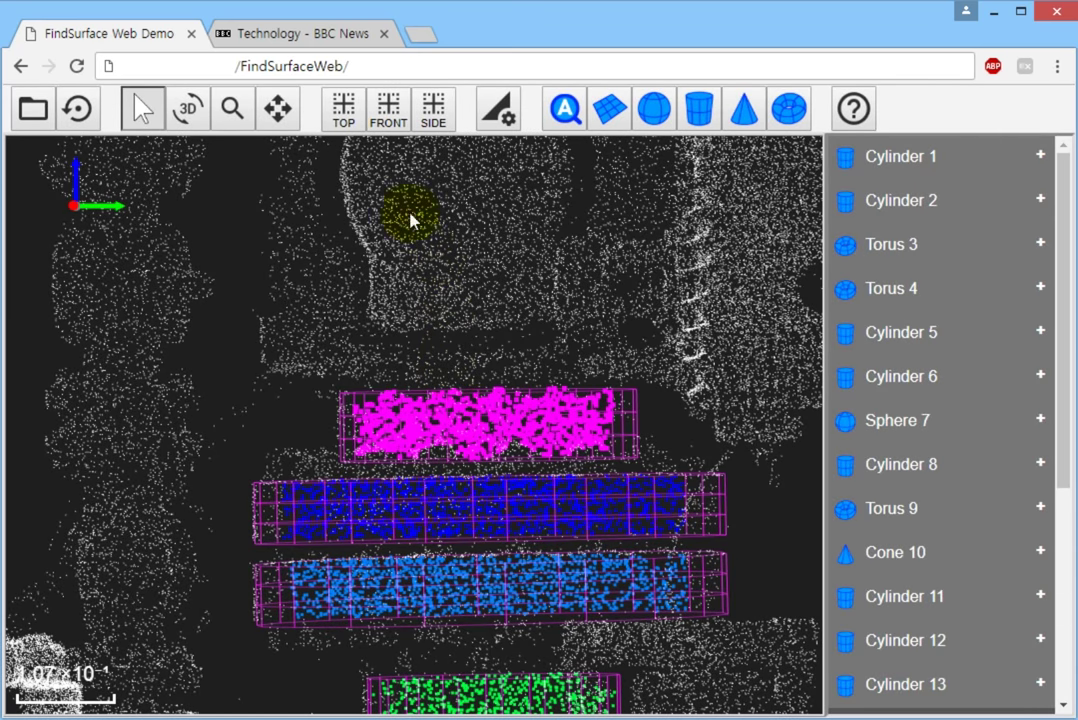
Step: Fit a large cylinder to the round vessel in the upper part of the scan
click(278, 110)
drag(539, 243, 464, 452)
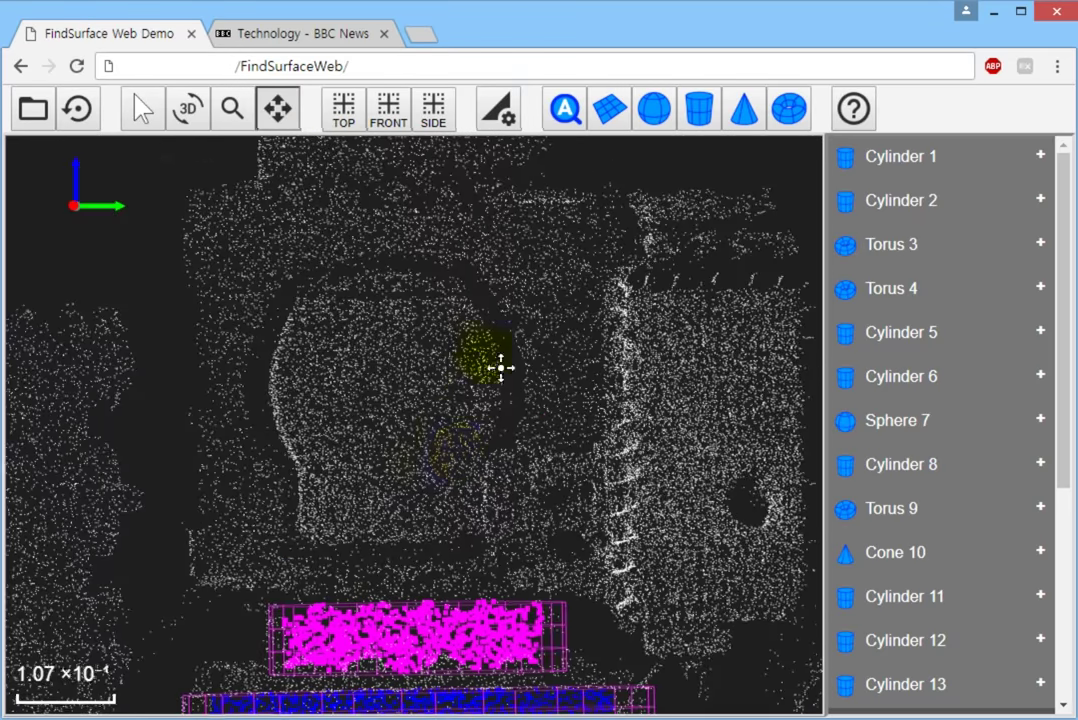
mouse_move(496, 366)
mouse_down()
mouse_move(547, 456)
mouse_move(530, 502)
mouse_up()
click(699, 108)
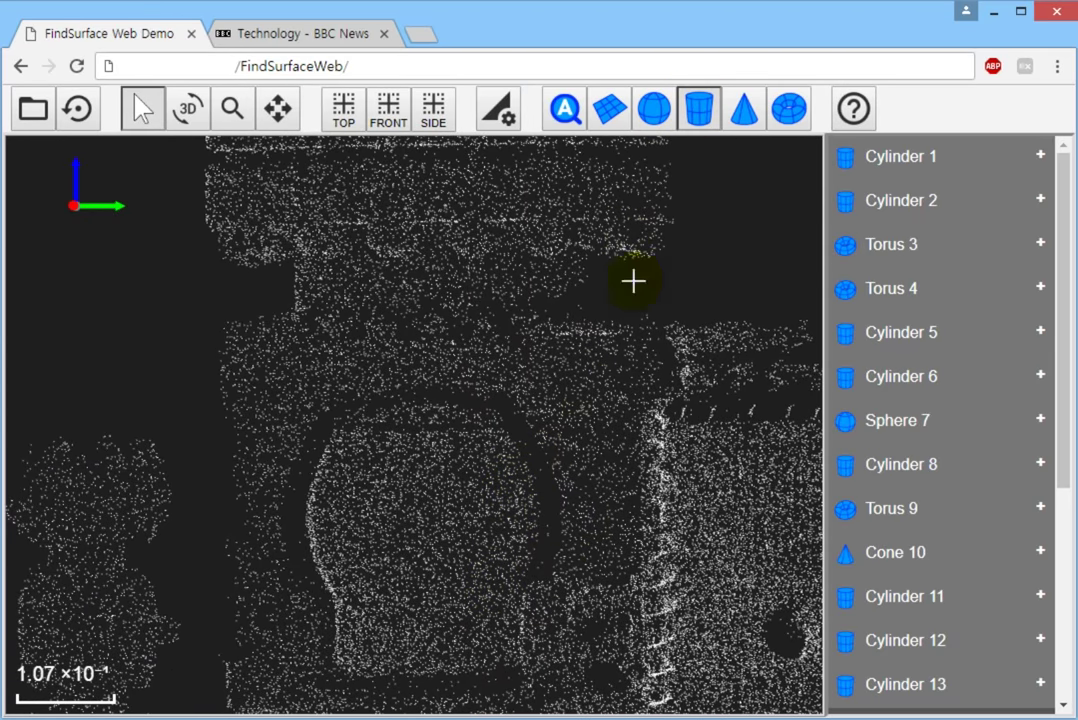
click(595, 468)
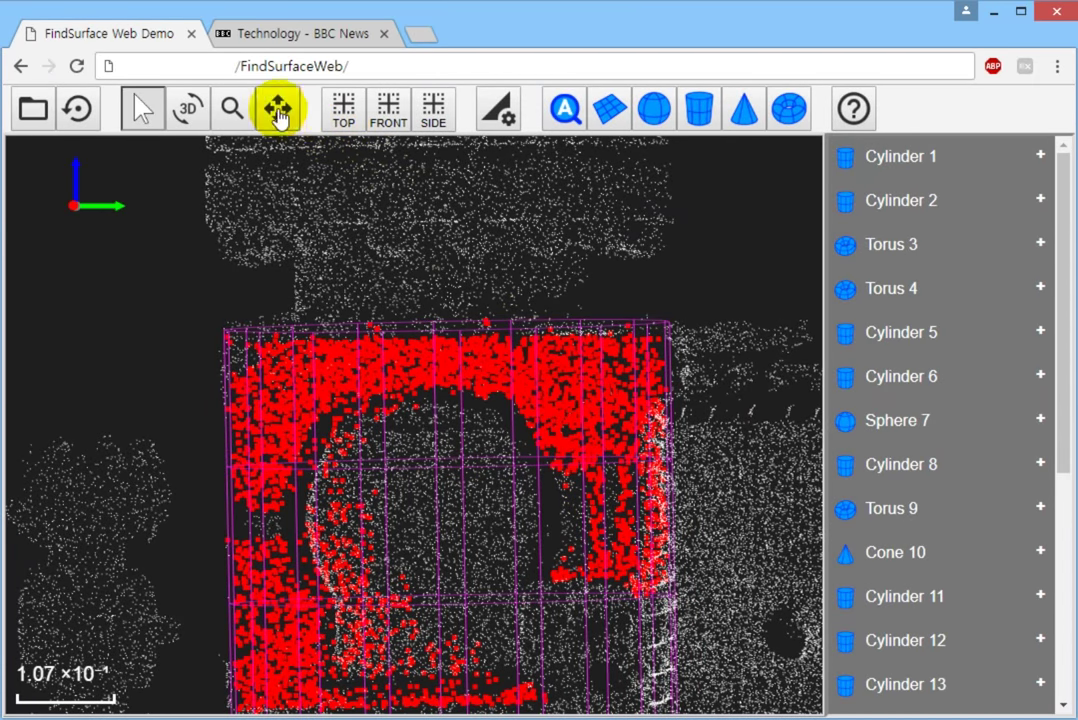
Step: Fit a cylinder to the flange section above the vessel
click(277, 108)
drag(433, 224, 494, 581)
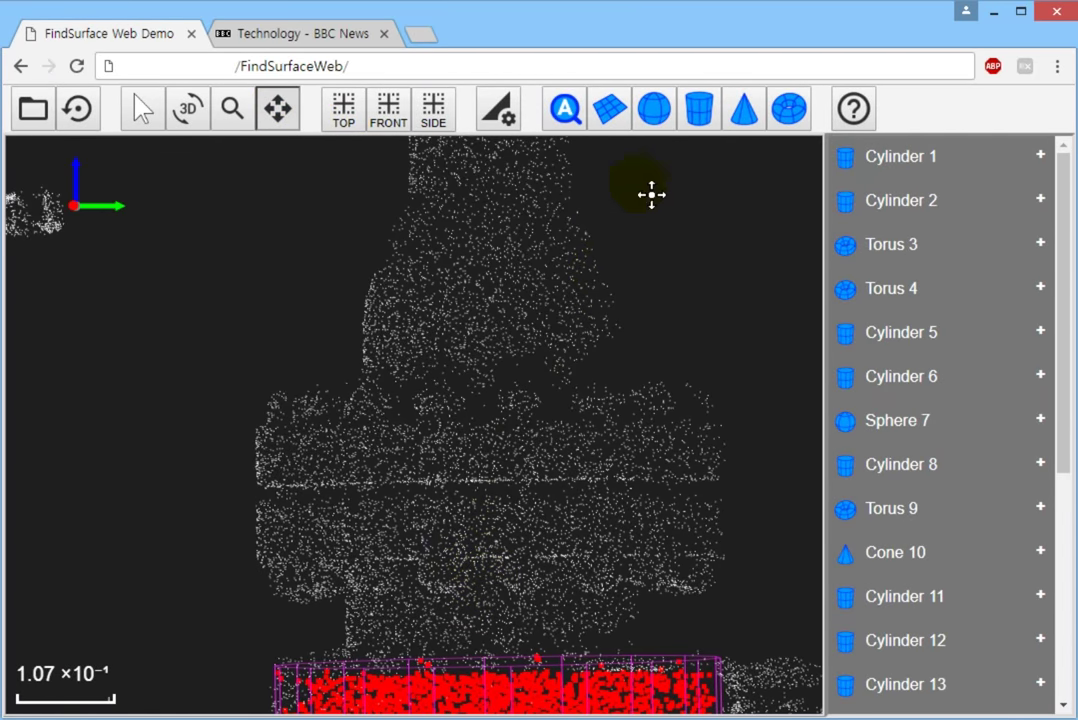
click(698, 108)
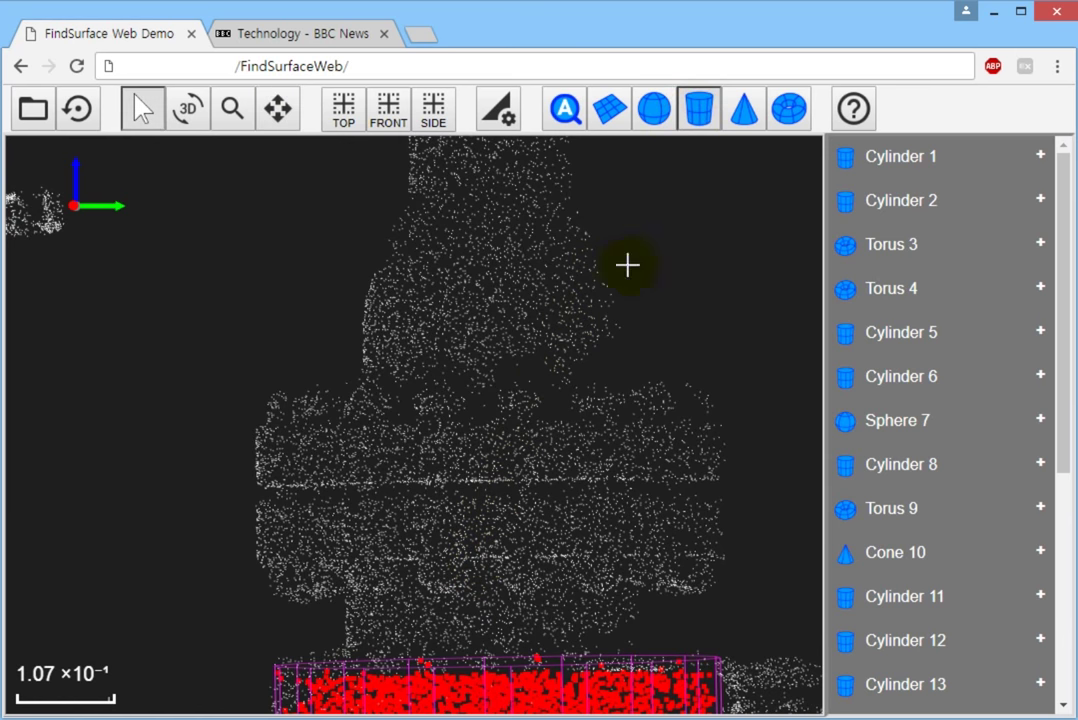
click(486, 628)
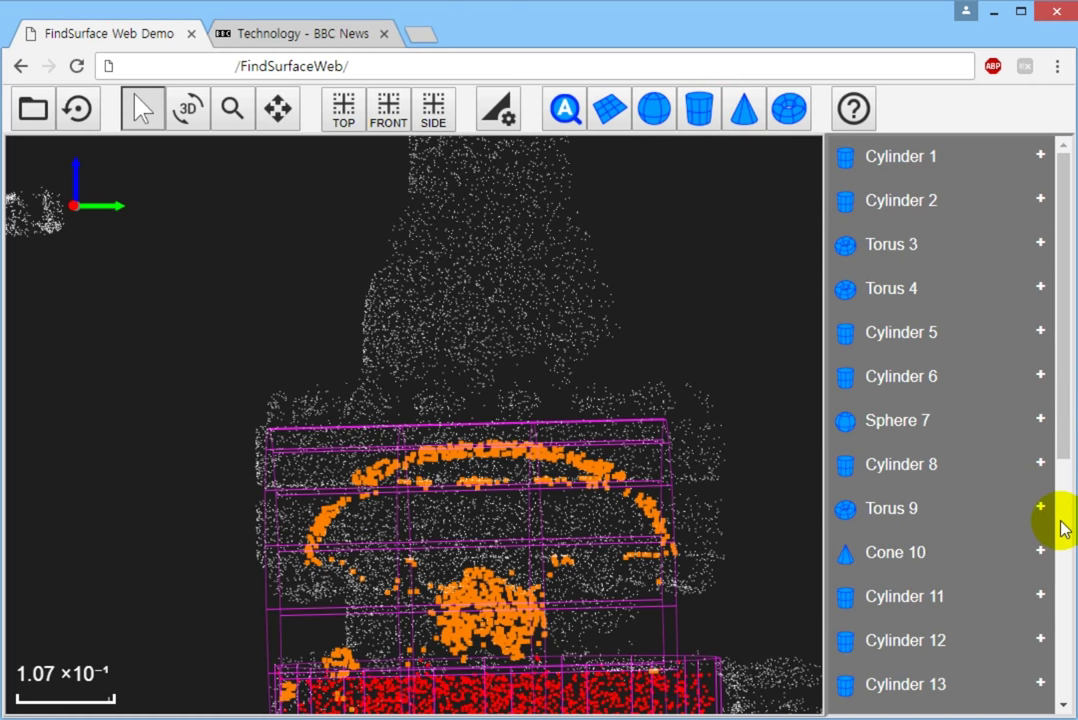
Step: Delete the poorly fitted Cylinder 16
scroll(1062, 528, down, 5)
click(857, 690)
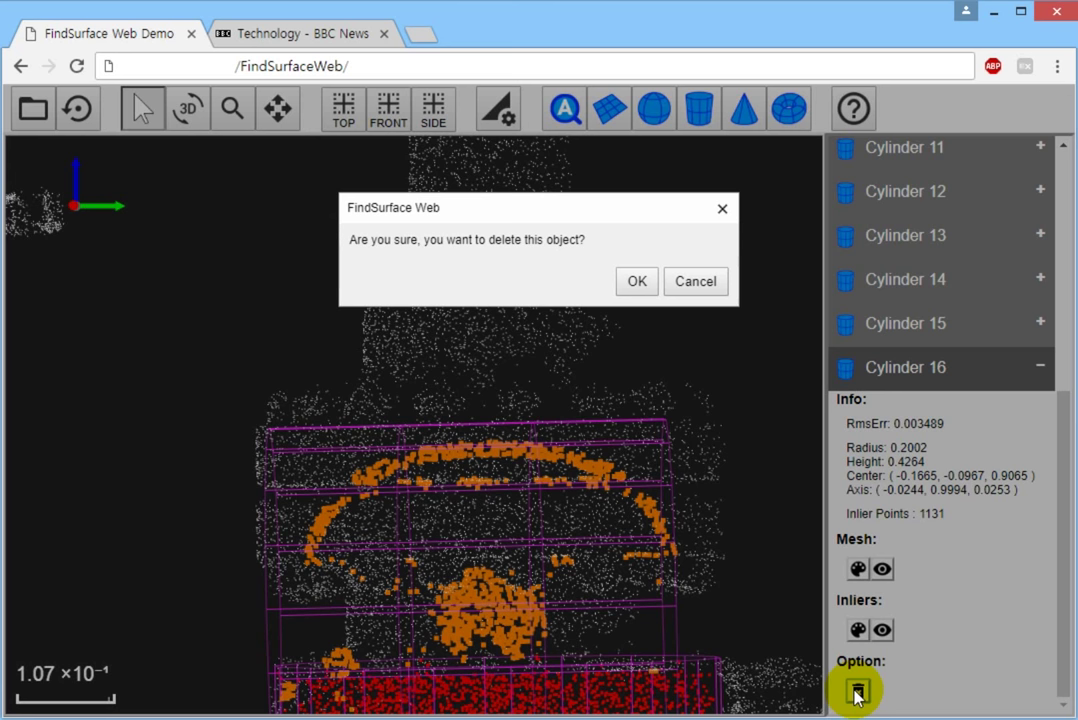
click(638, 283)
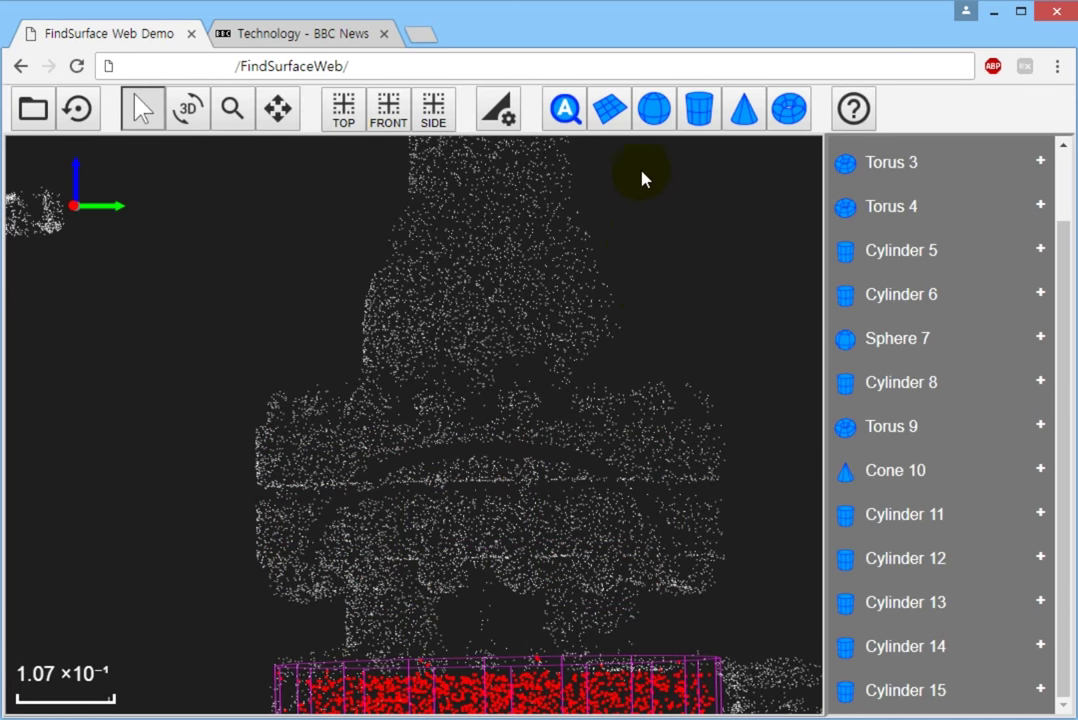
Step: Fit Cylinders 17 and 18 (radius 0.2564) to the bands above the red cylinder
click(698, 108)
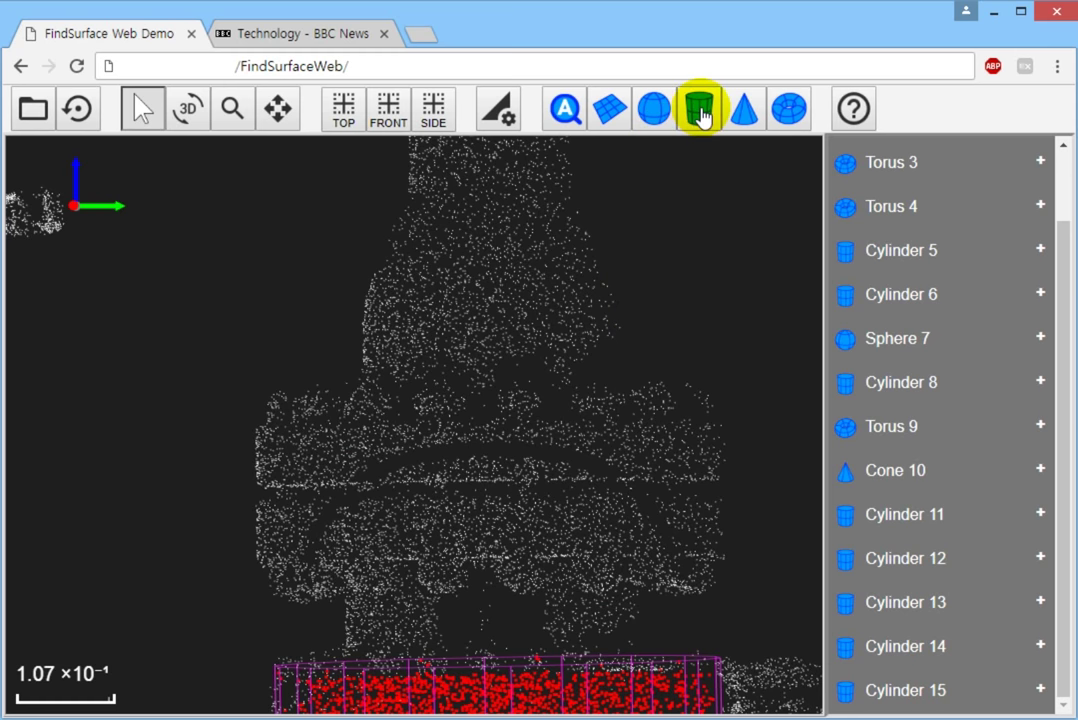
click(385, 627)
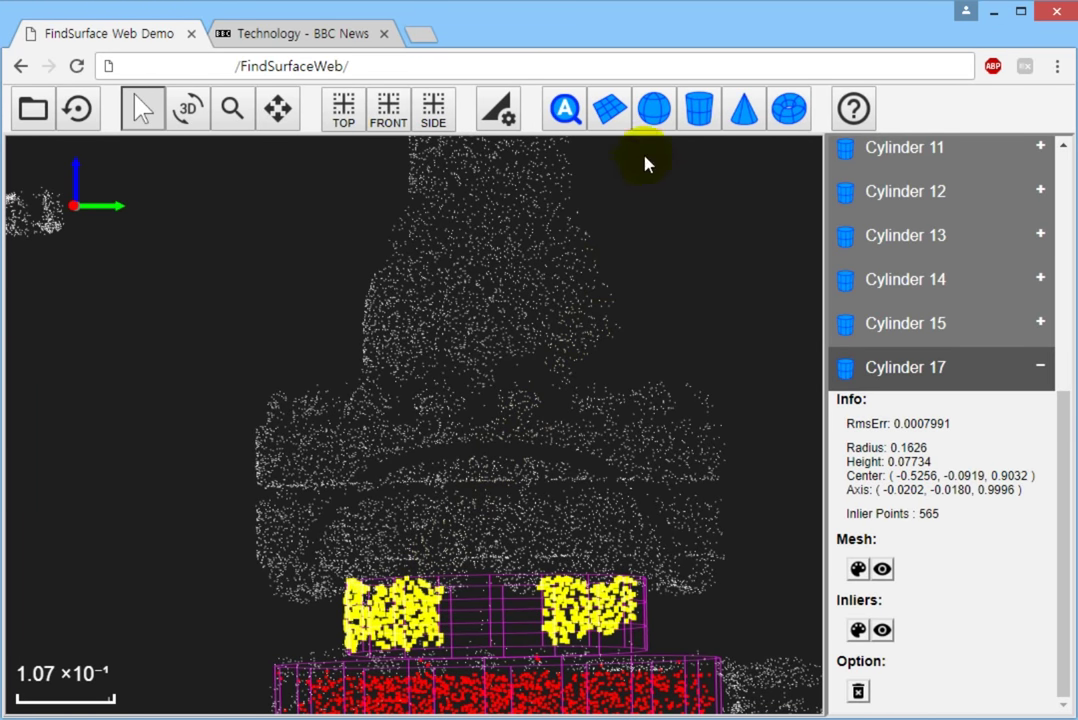
click(698, 106)
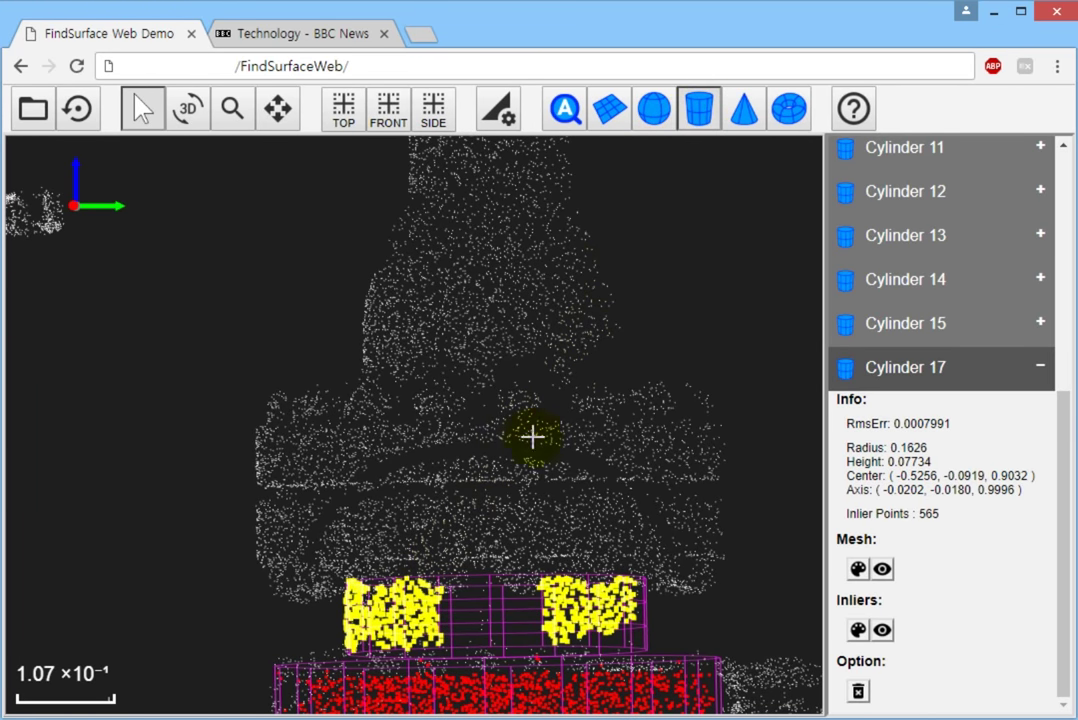
click(451, 535)
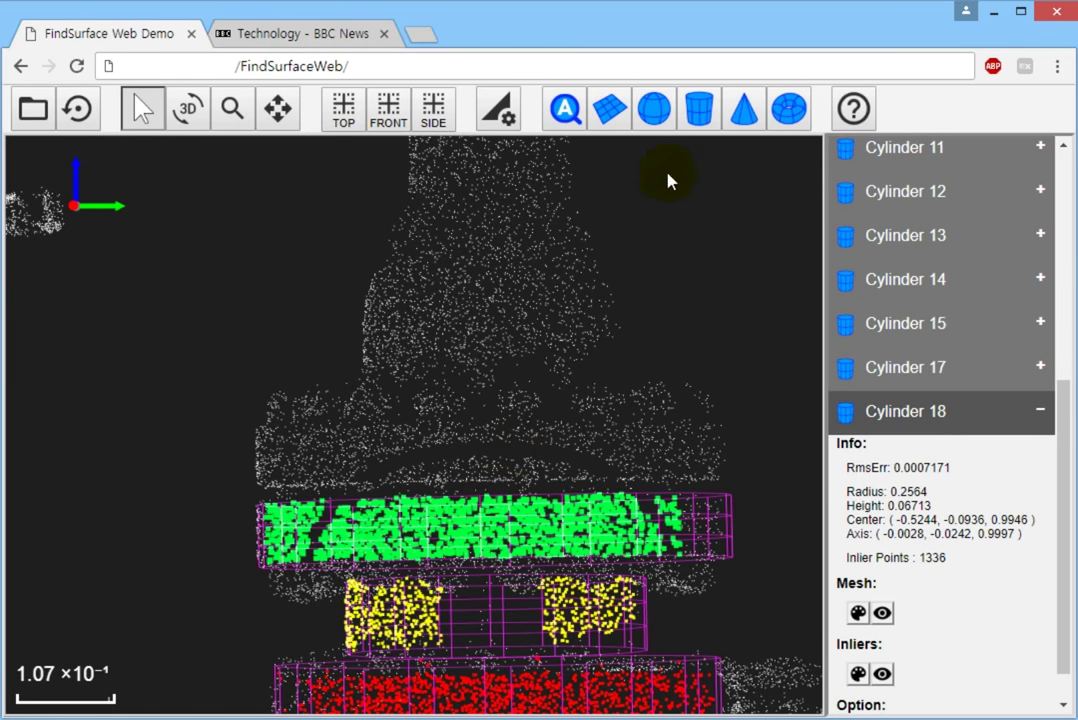
click(698, 108)
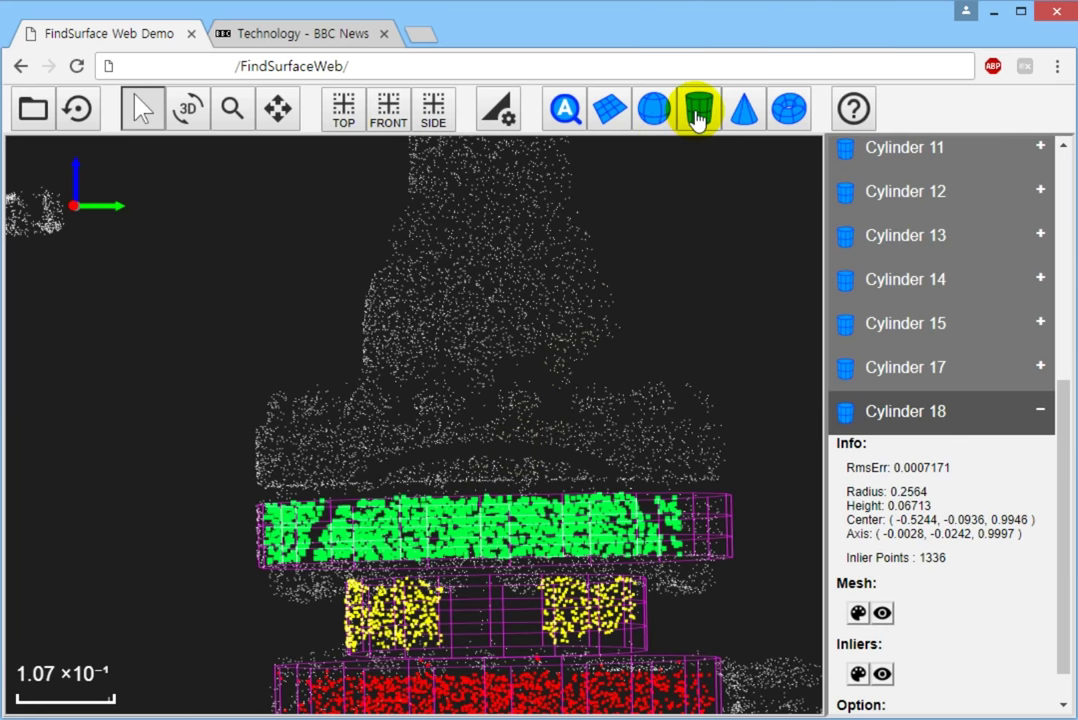
click(474, 455)
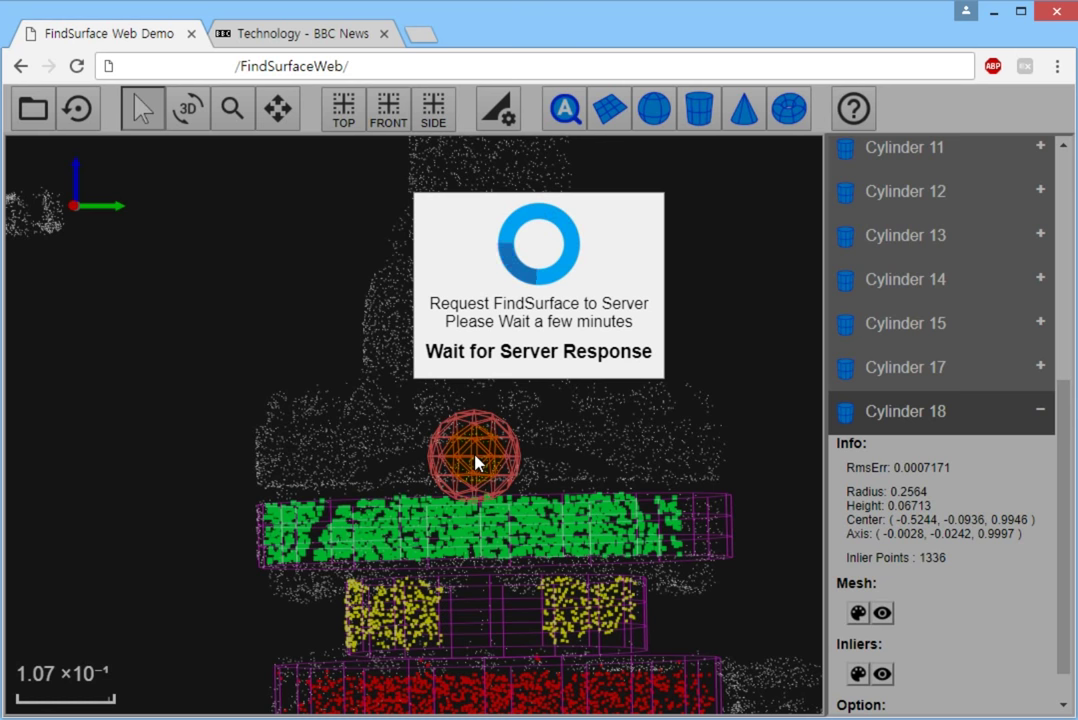
Step: Fit Cylinder 19 (radius 0.2558, height 0.06356) to the upper flange band after a Not Found result
click(707, 284)
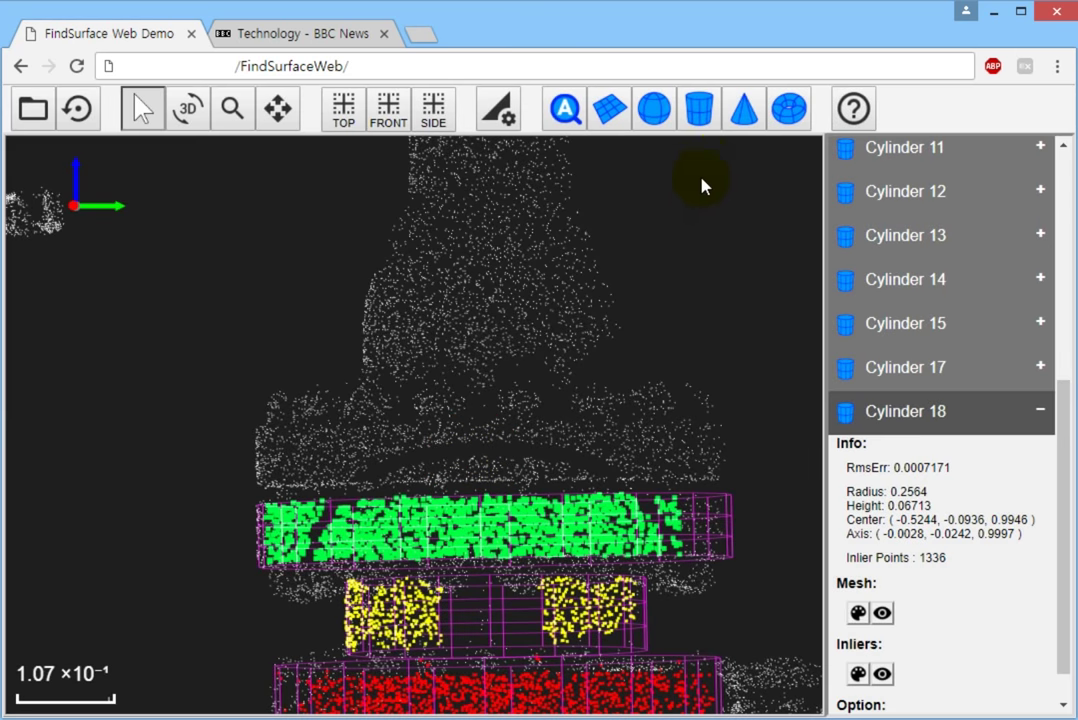
click(698, 107)
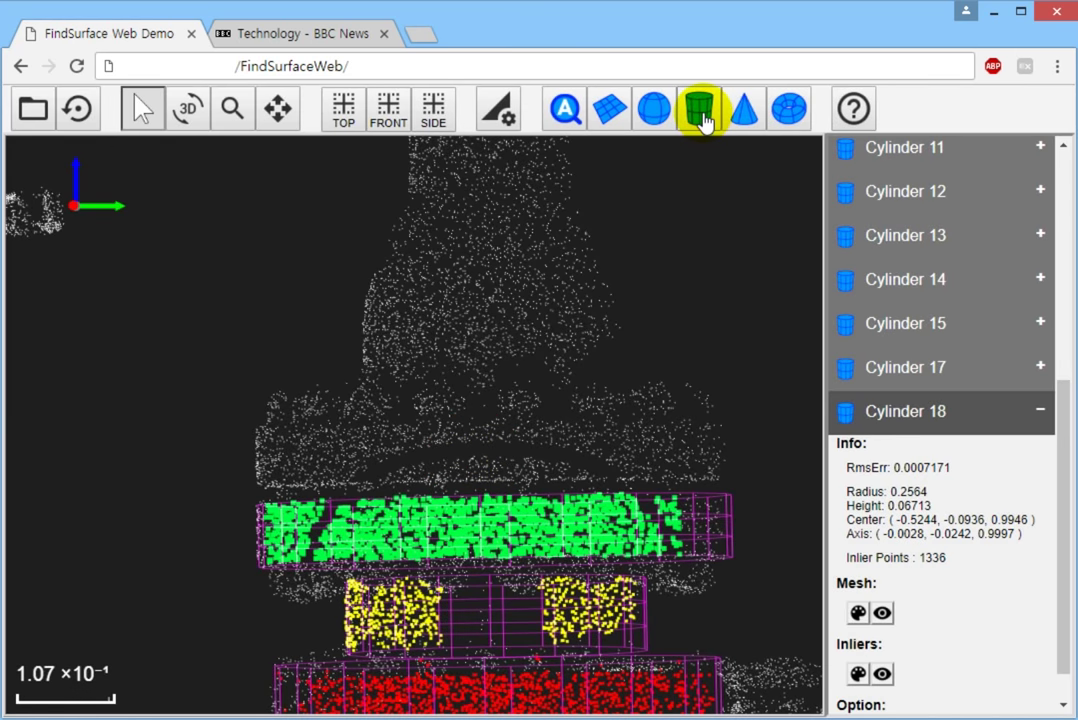
click(322, 460)
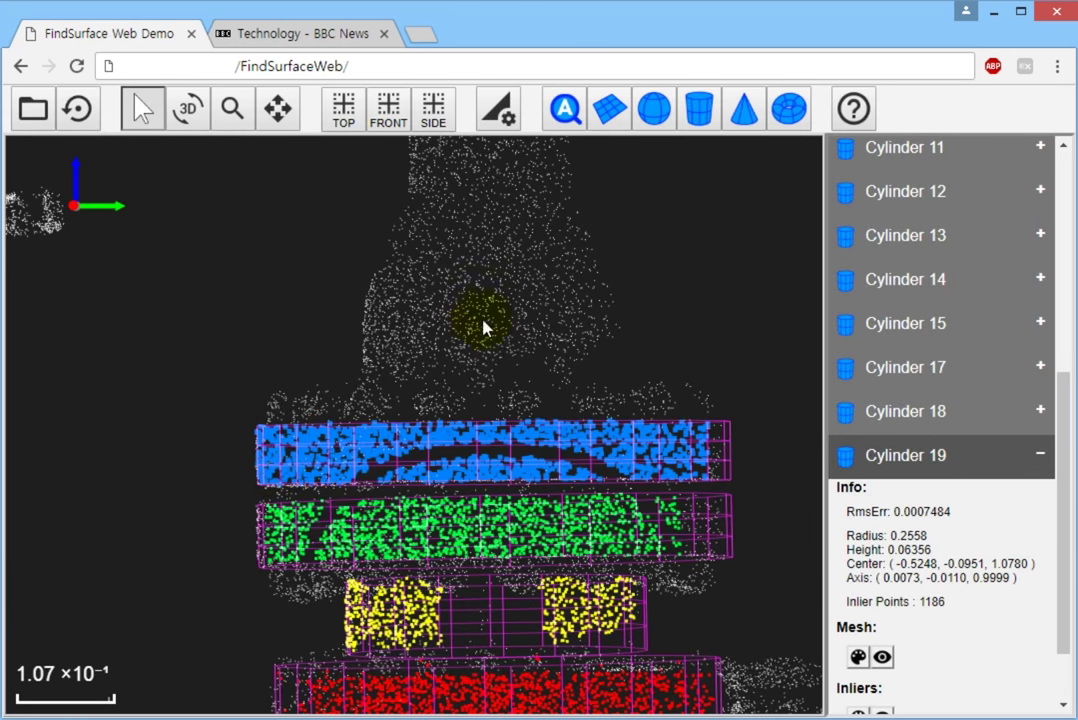
Step: Fit Cylinder 20 to the vertical pipe above the flange
click(280, 108)
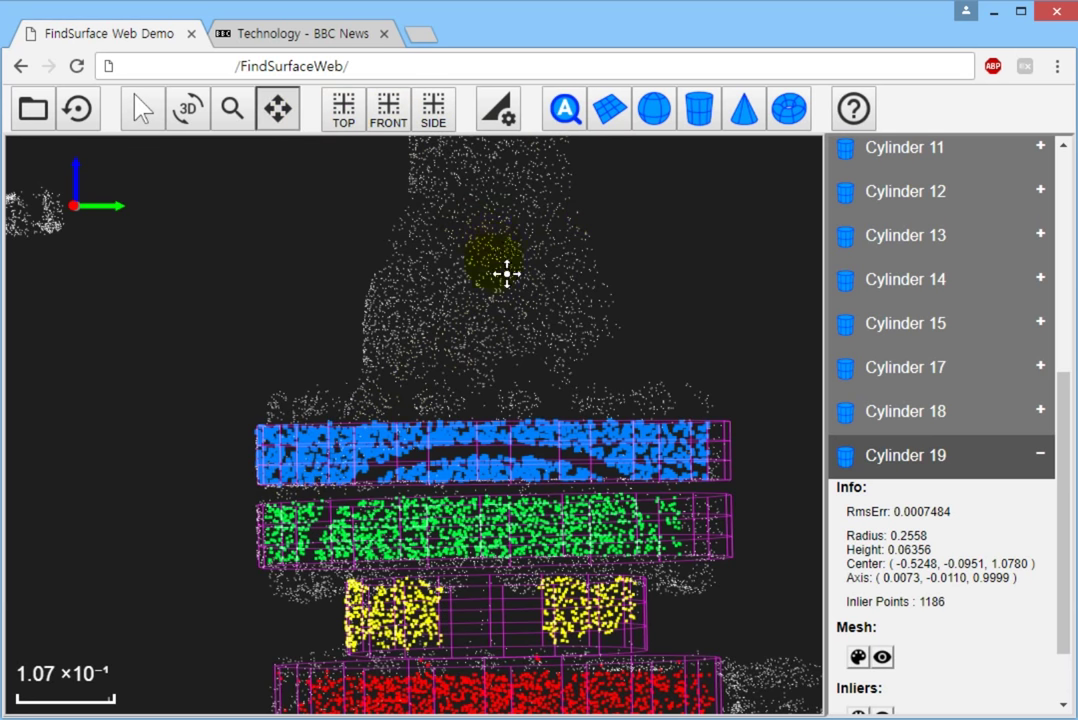
mouse_move(505, 272)
mouse_down()
mouse_move(442, 505)
mouse_move(442, 618)
mouse_up()
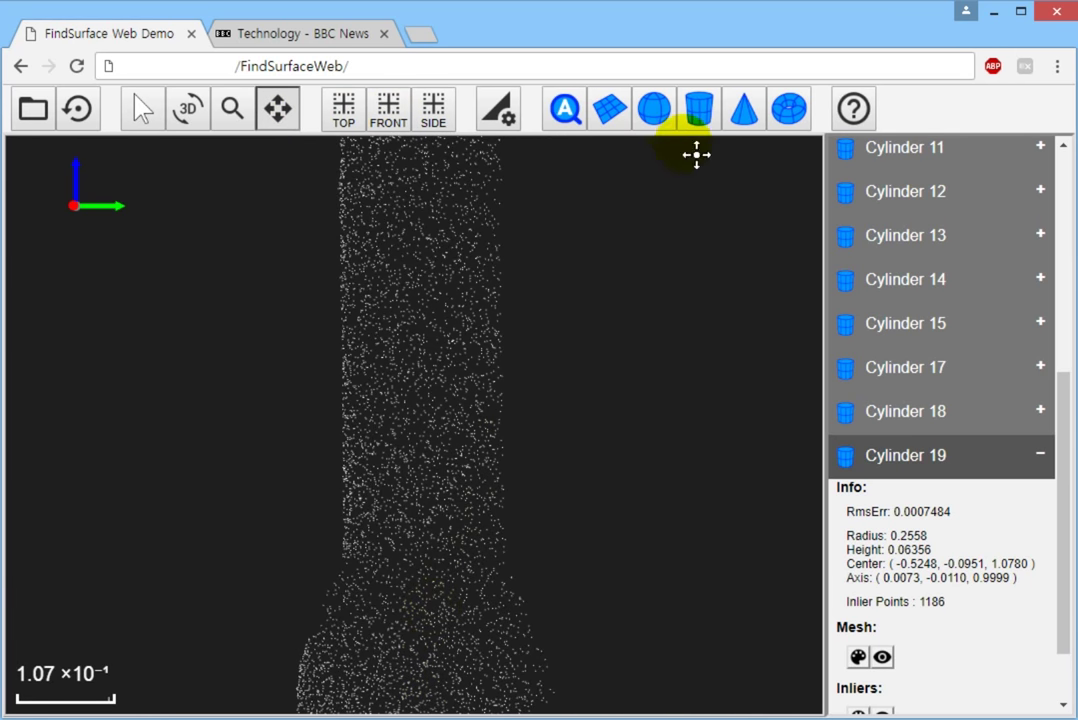
click(698, 108)
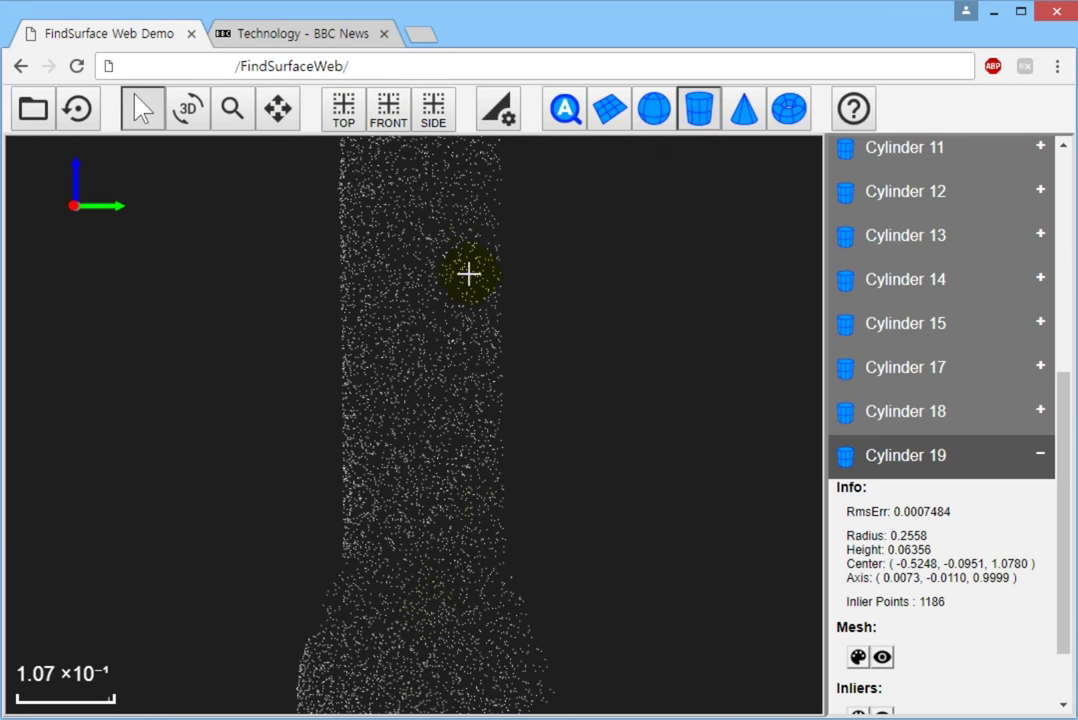
click(406, 307)
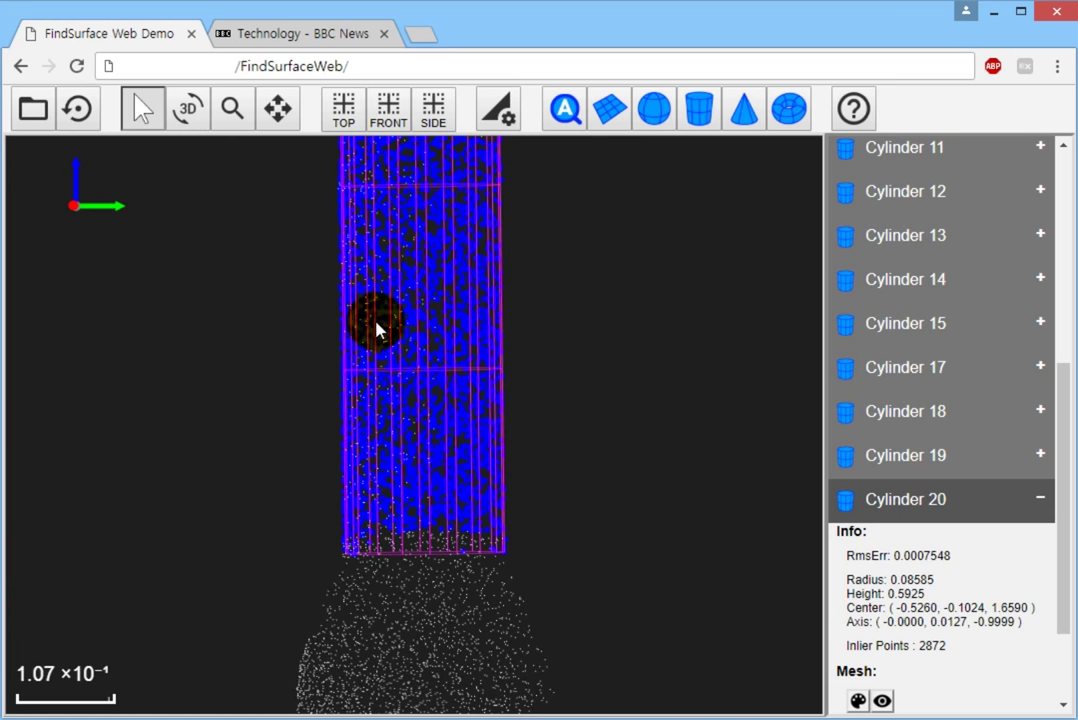
Step: Fit Cone 21 to the tapered reducer and Cylinder 22 (radius 0.1384, height 0.1064) below it
click(276, 104)
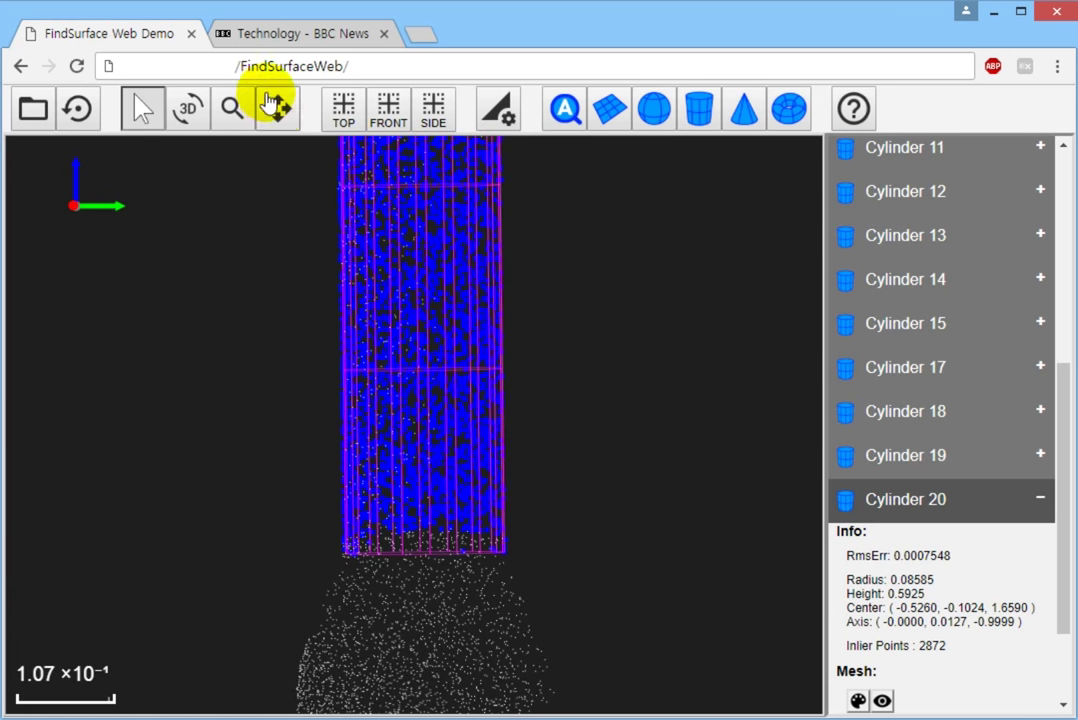
drag(379, 353, 498, 233)
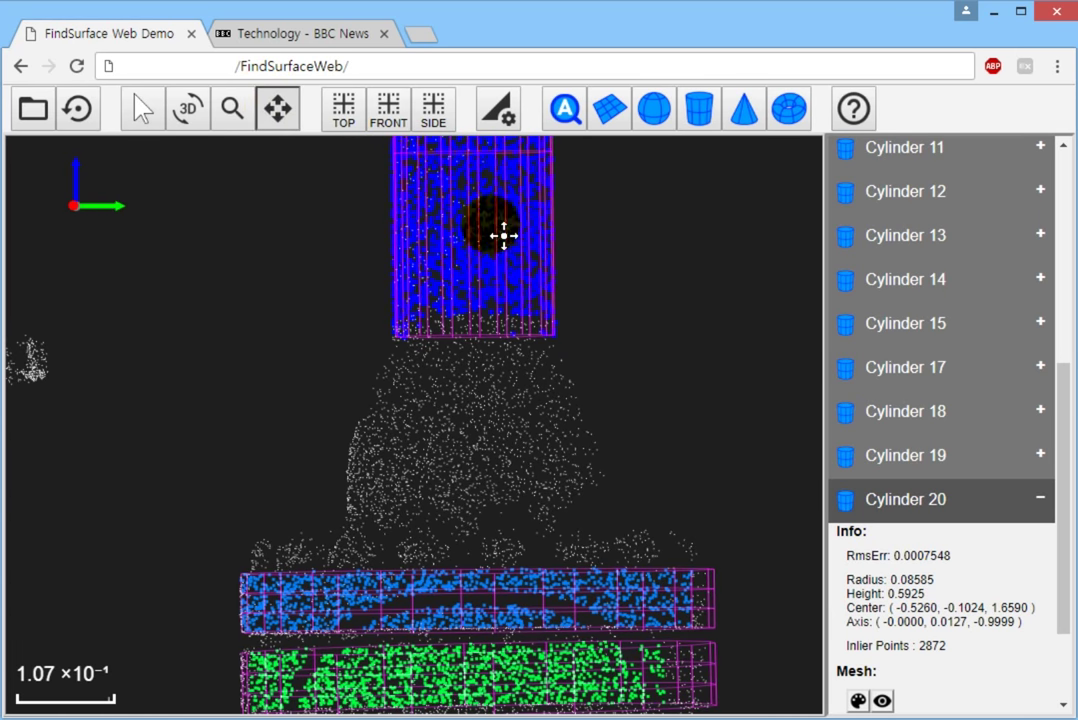
click(738, 114)
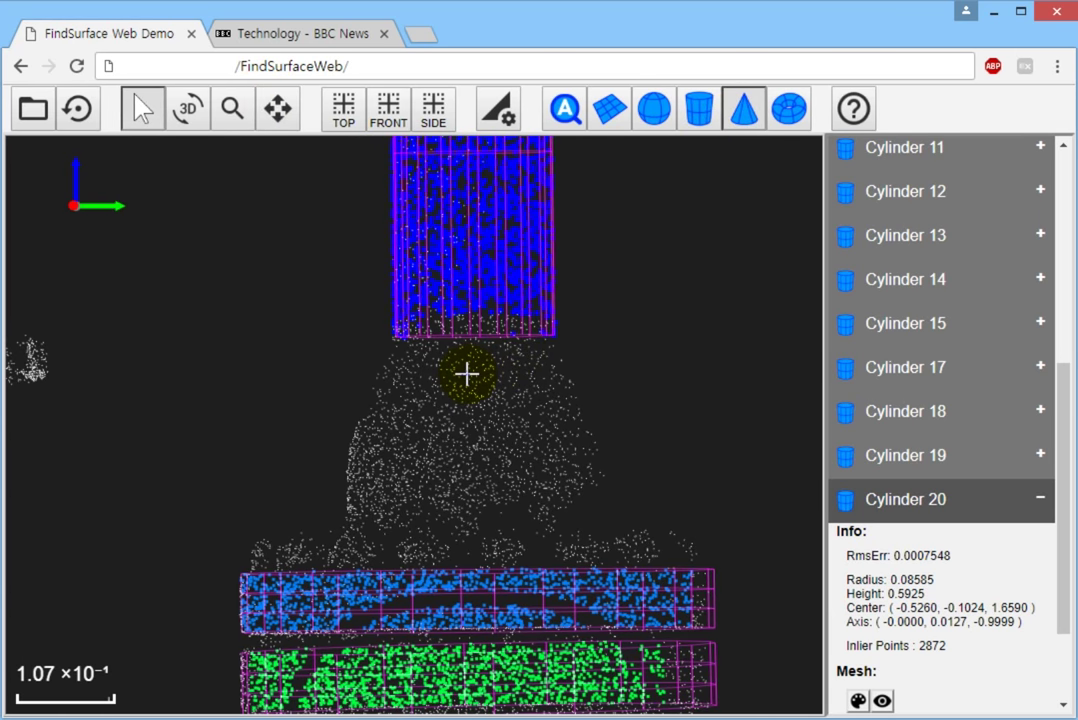
click(466, 374)
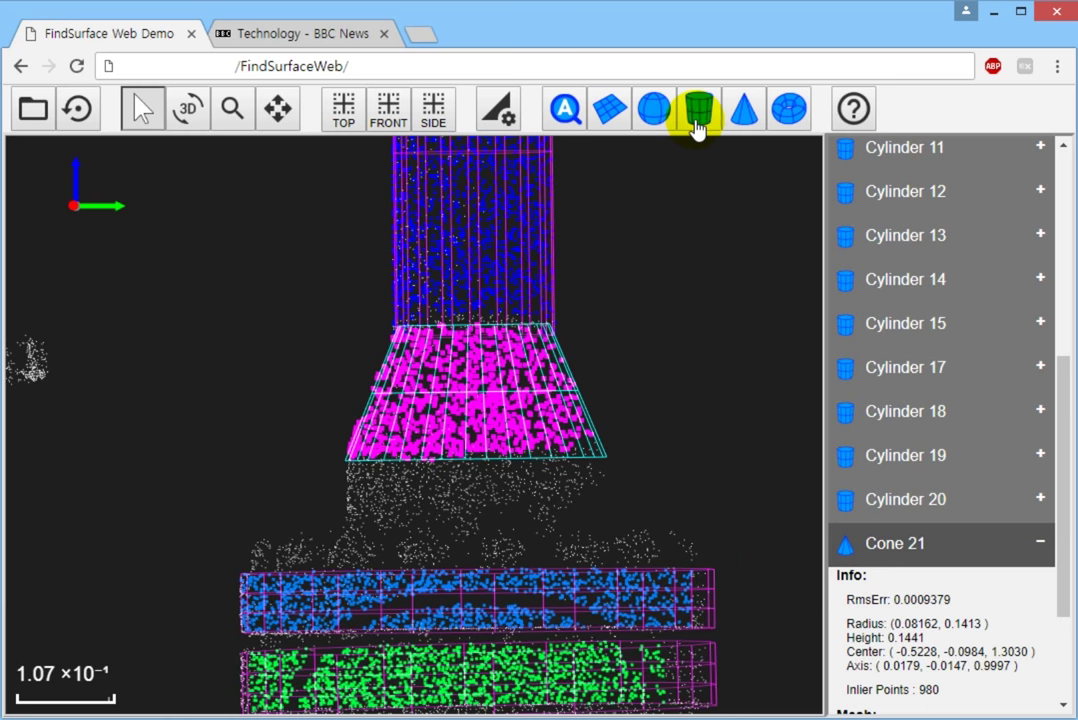
click(697, 126)
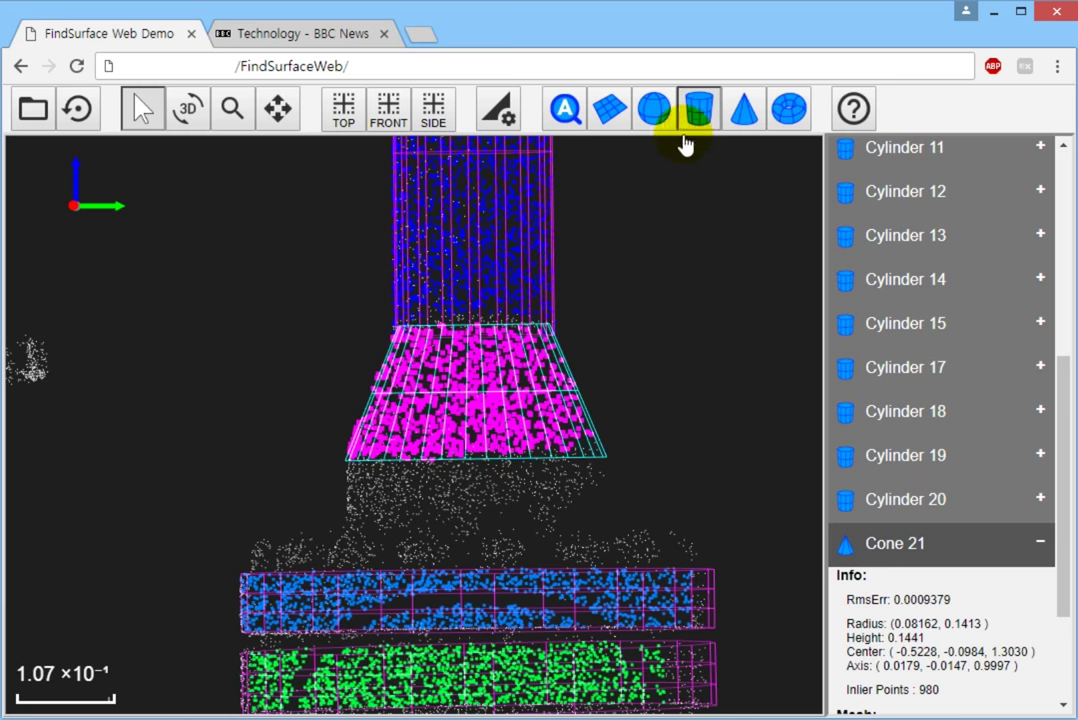
click(447, 509)
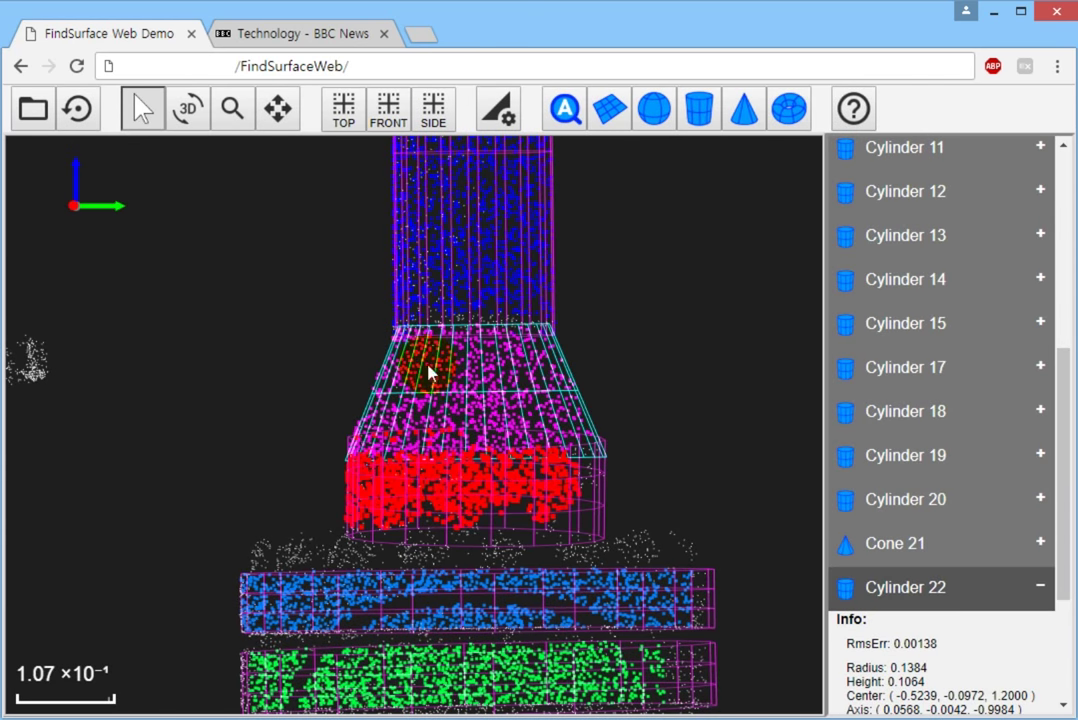
click(277, 108)
Step: Fit Torus 23 to the elbow atop the vertical pipe, with RMS error 0.00117
drag(416, 204, 380, 621)
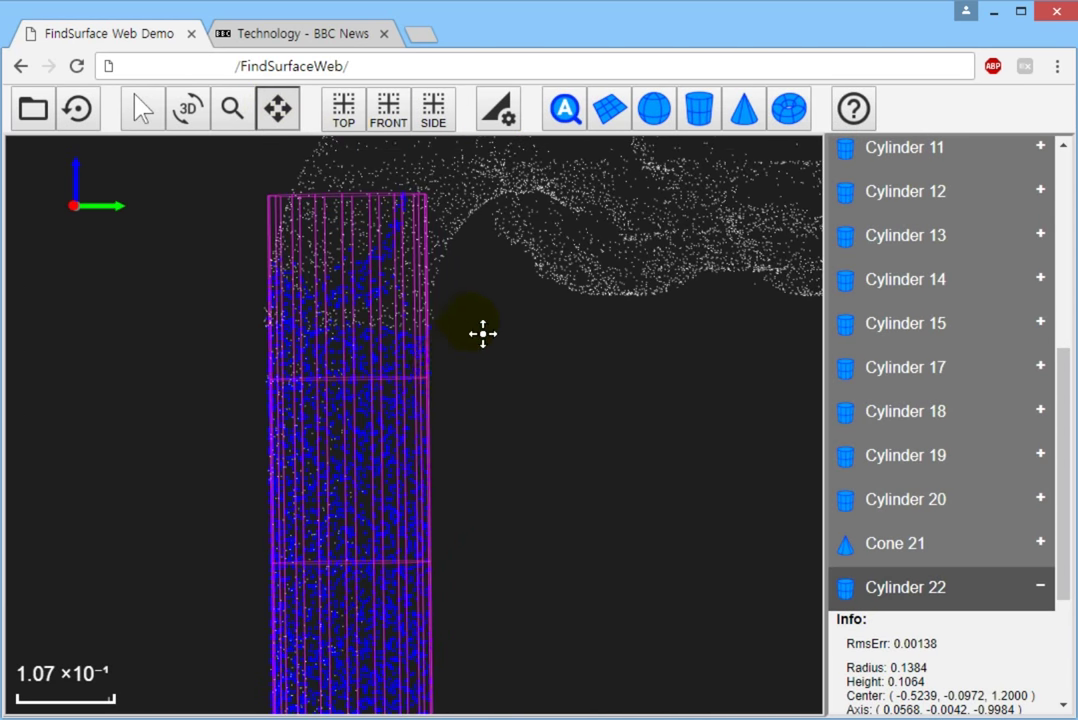
mouse_move(483, 333)
mouse_down()
mouse_move(408, 551)
mouse_move(337, 580)
mouse_up()
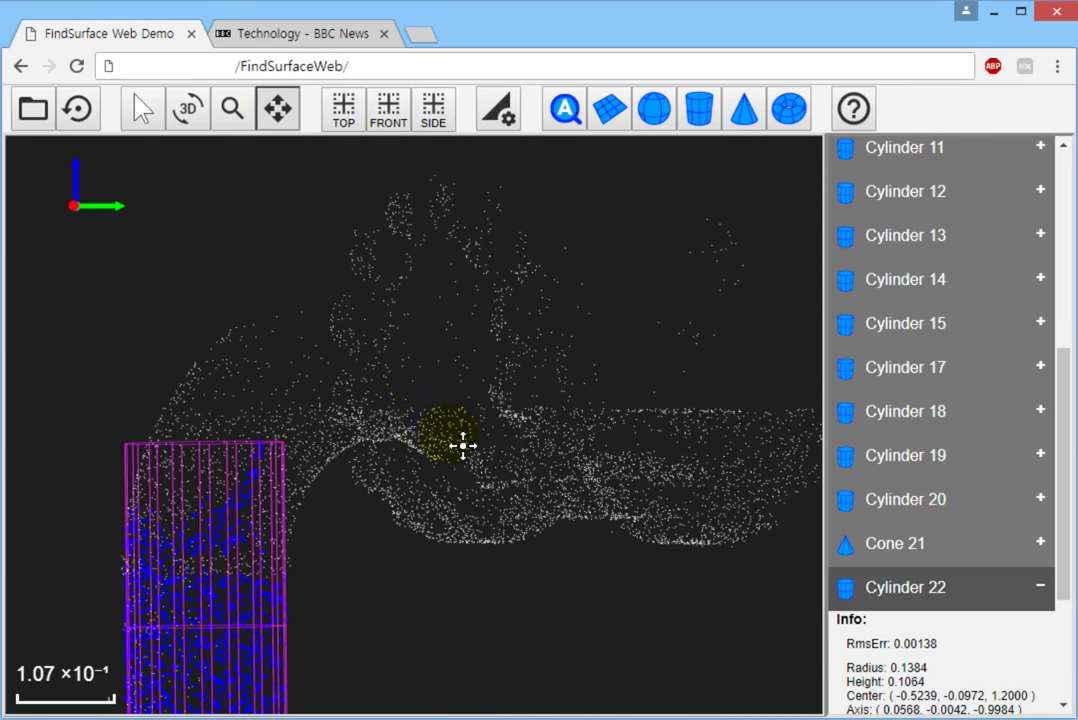
click(785, 112)
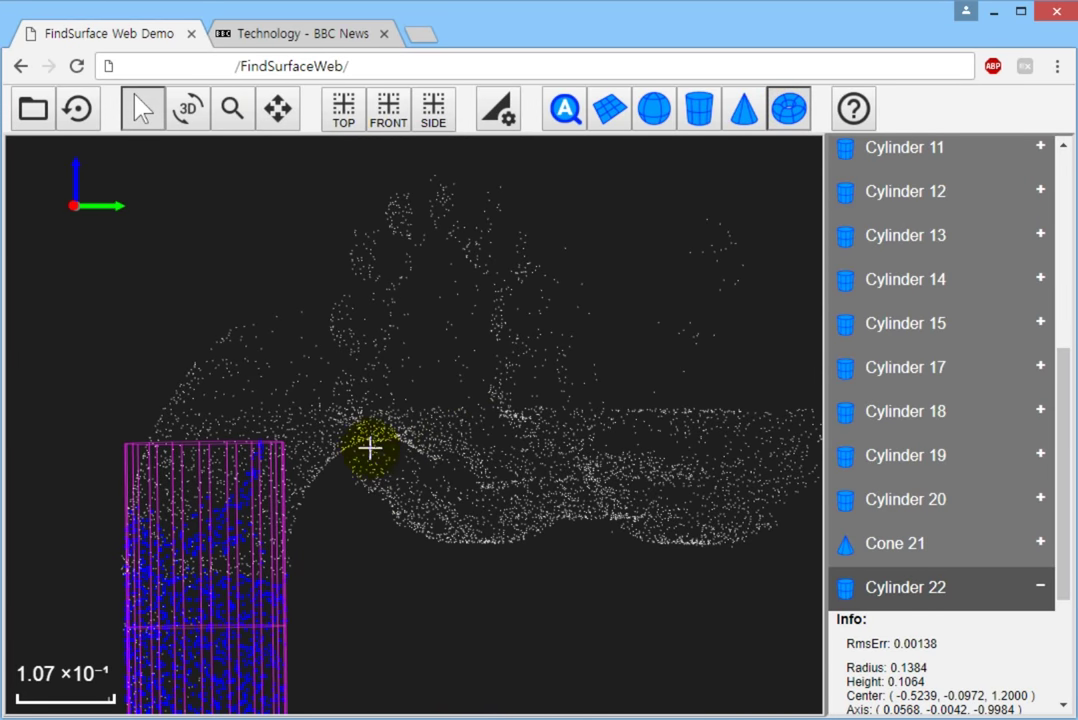
click(302, 474)
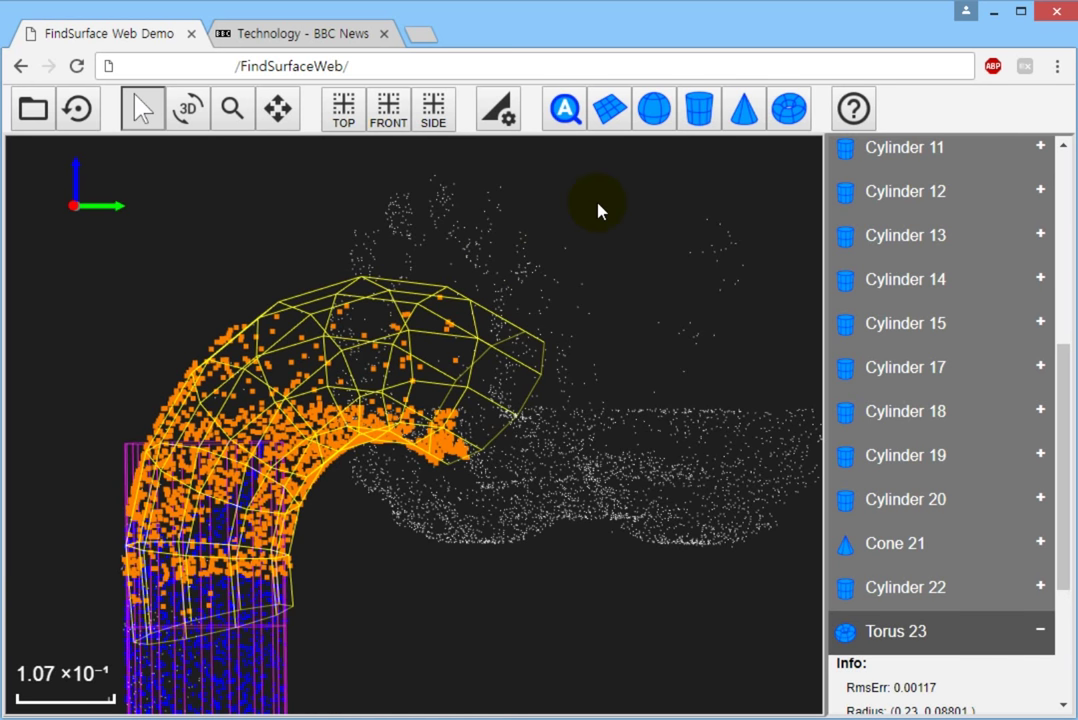
click(698, 108)
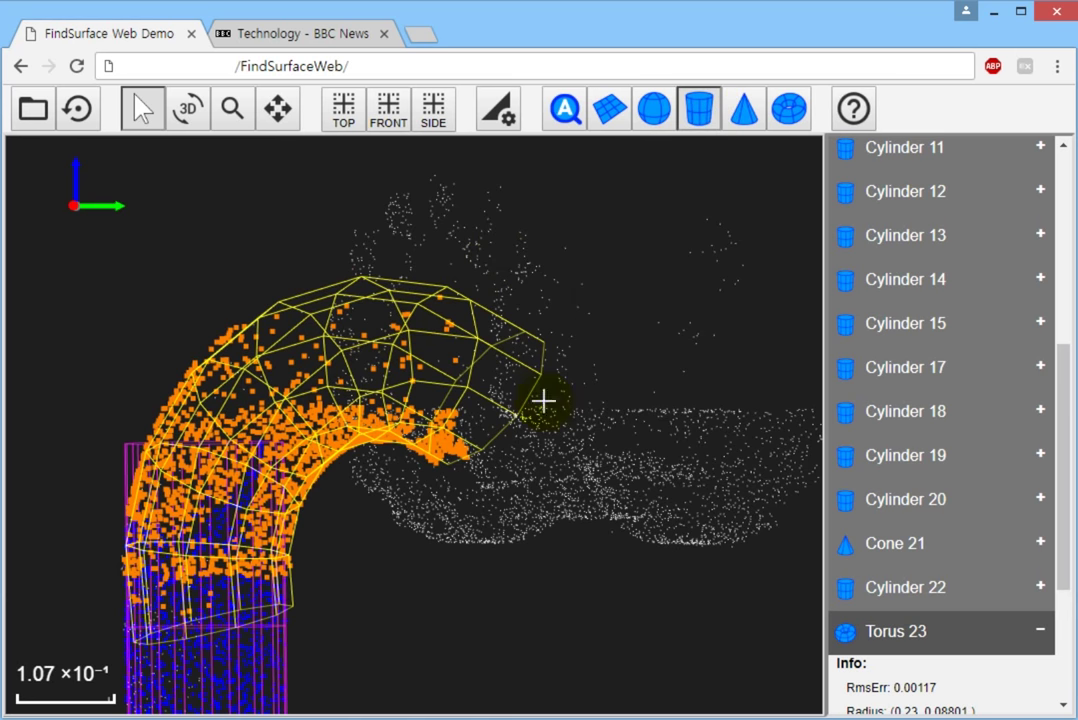
Step: Fit Cylinder 24 on the near ring and another cylinder on the far ring after a Not Found retry
click(517, 530)
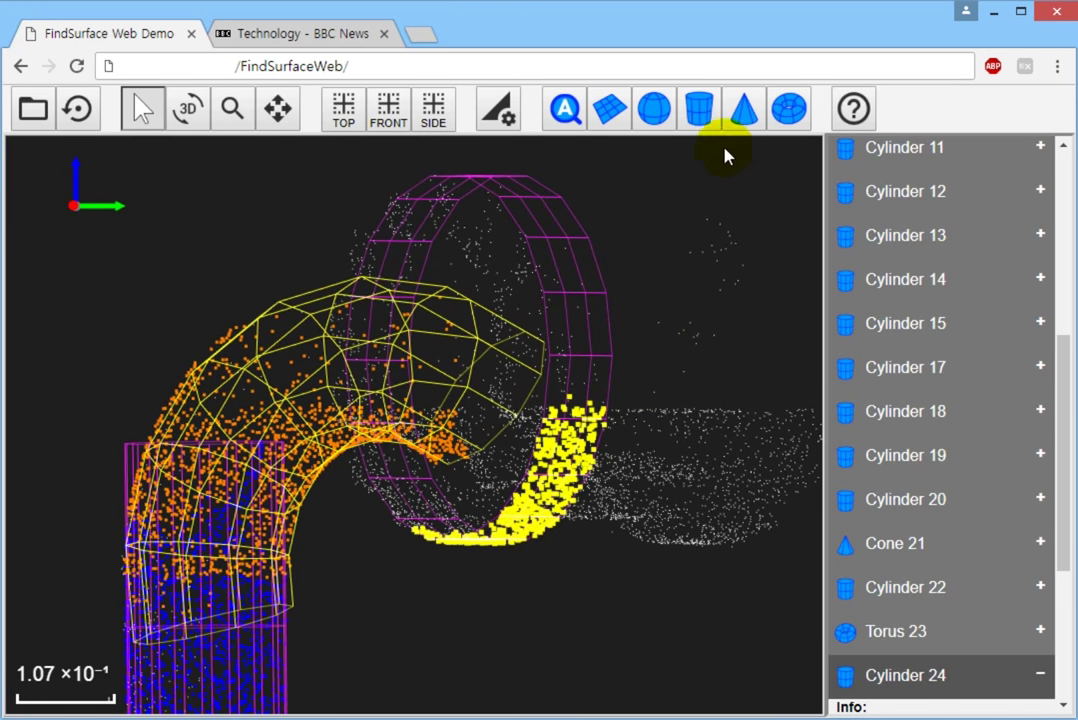
click(703, 112)
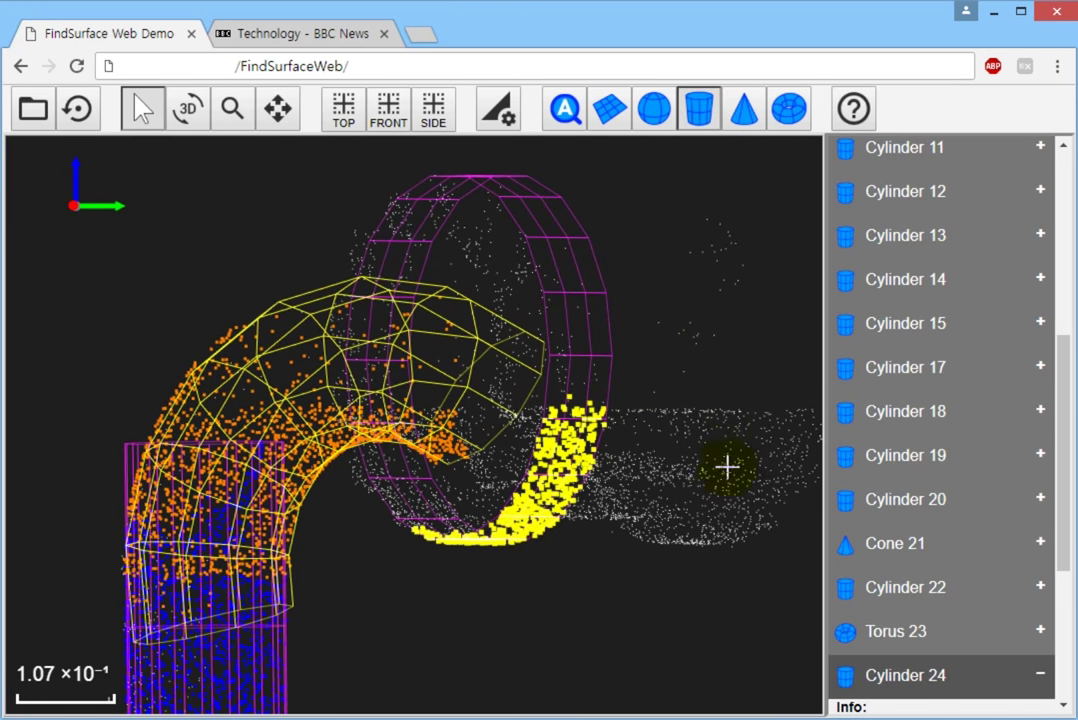
click(732, 535)
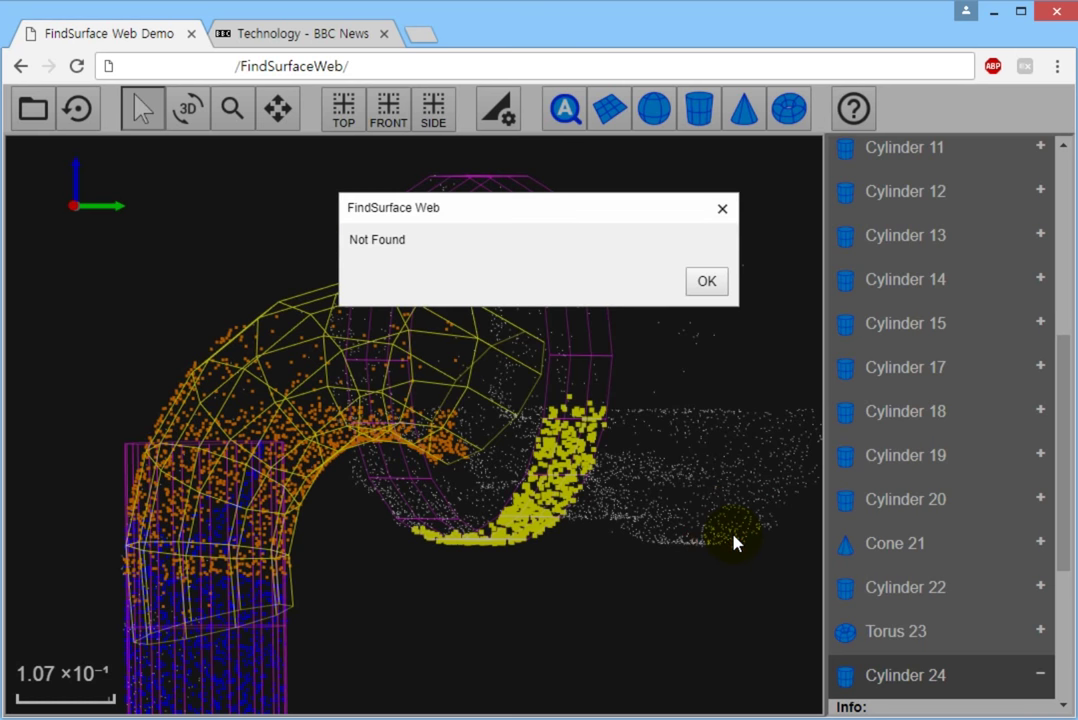
click(719, 280)
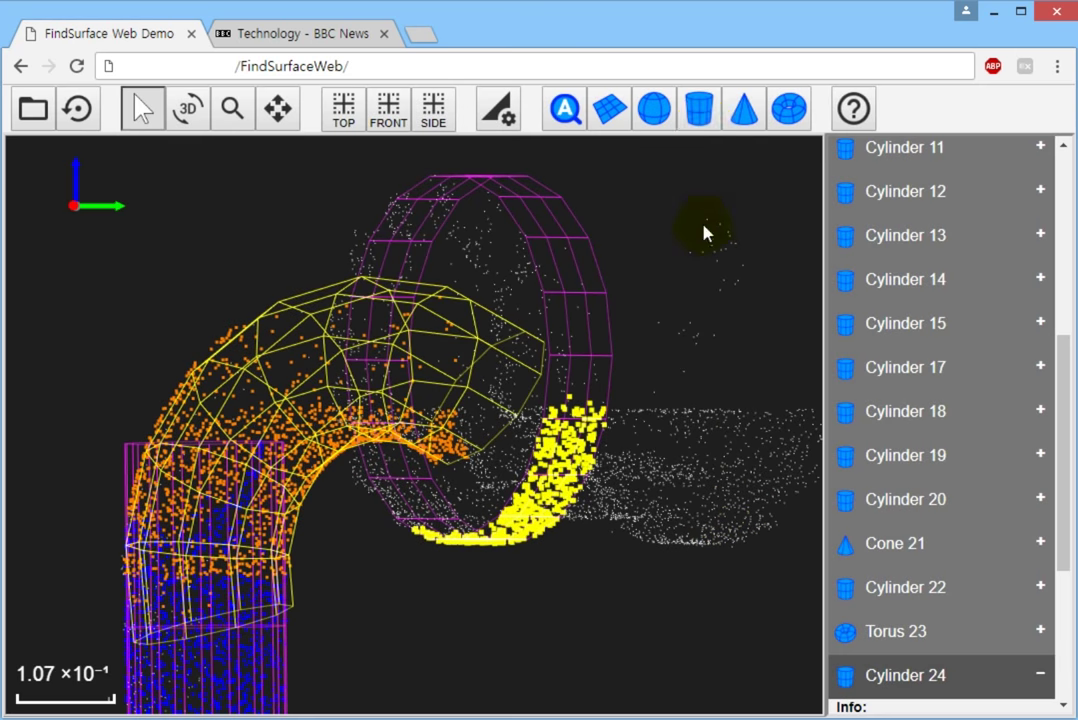
click(702, 112)
click(773, 485)
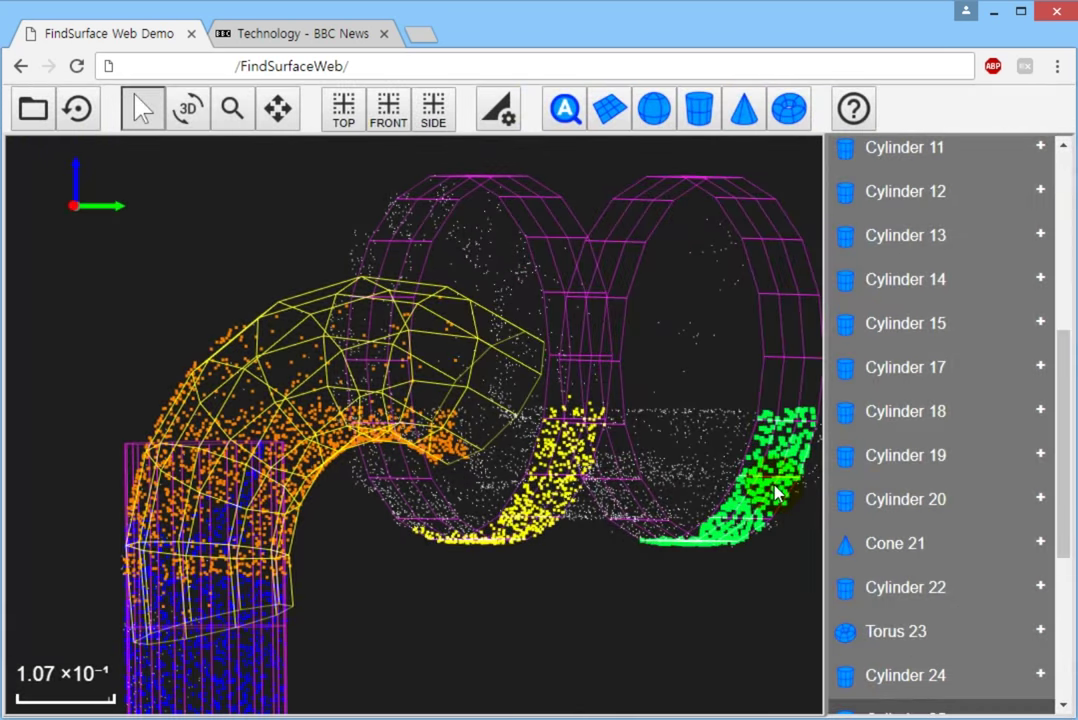
Step: Fit a cylinder to the horizontal pipe section beyond the rings
click(278, 108)
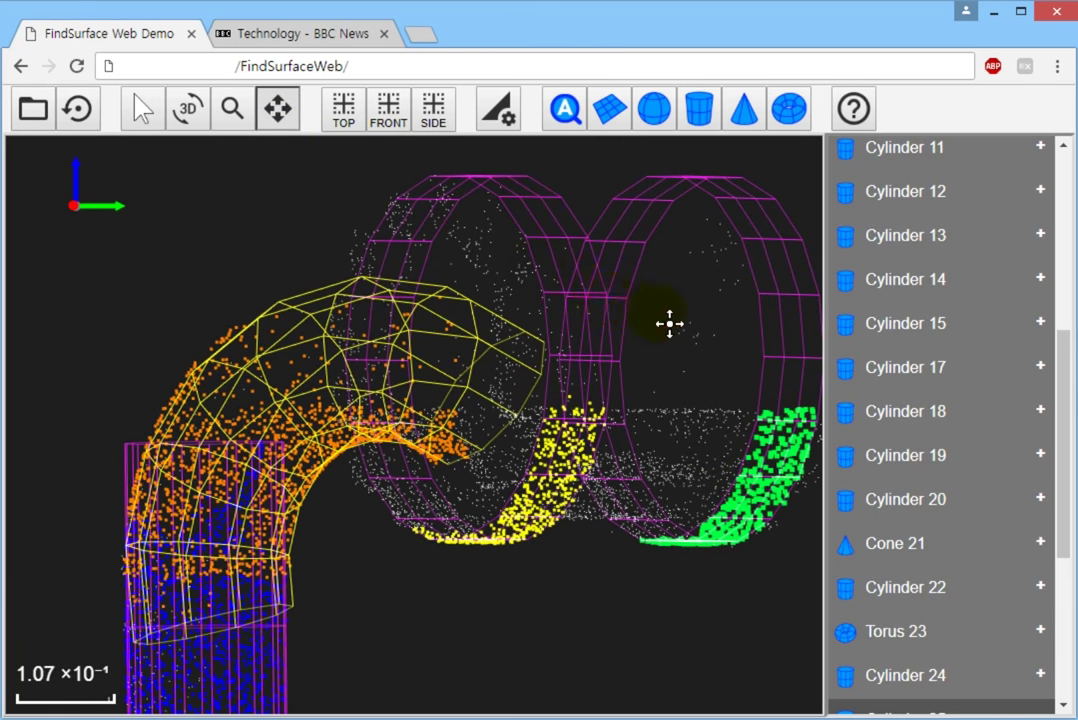
drag(666, 323, 349, 320)
drag(585, 354, 327, 354)
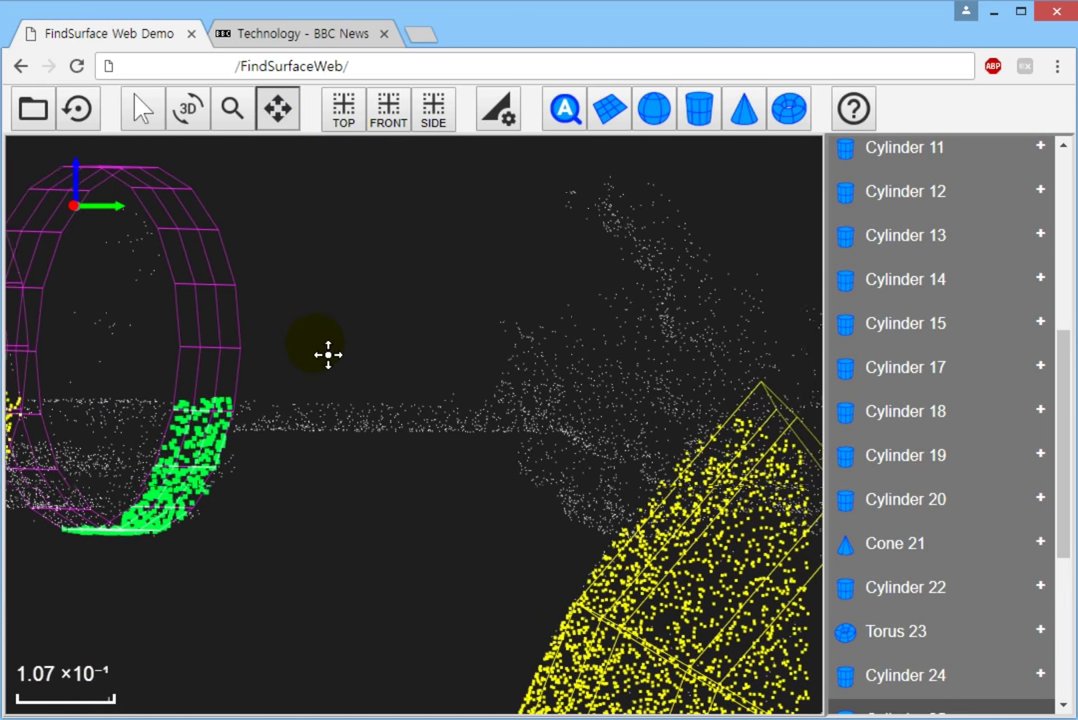
click(697, 118)
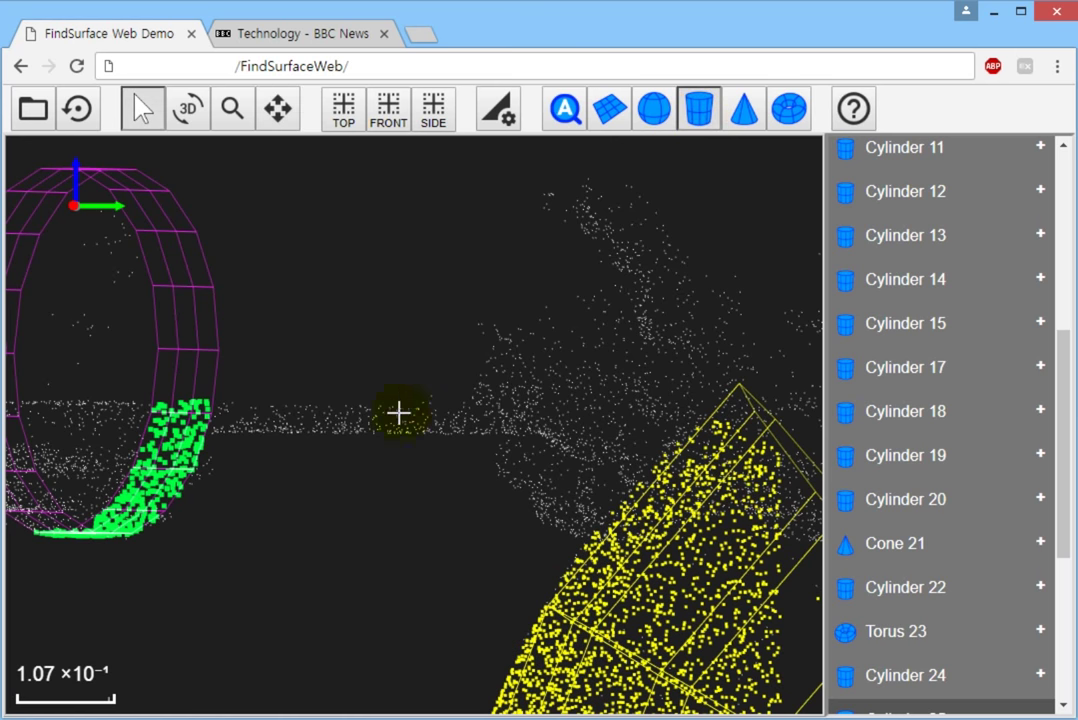
click(378, 452)
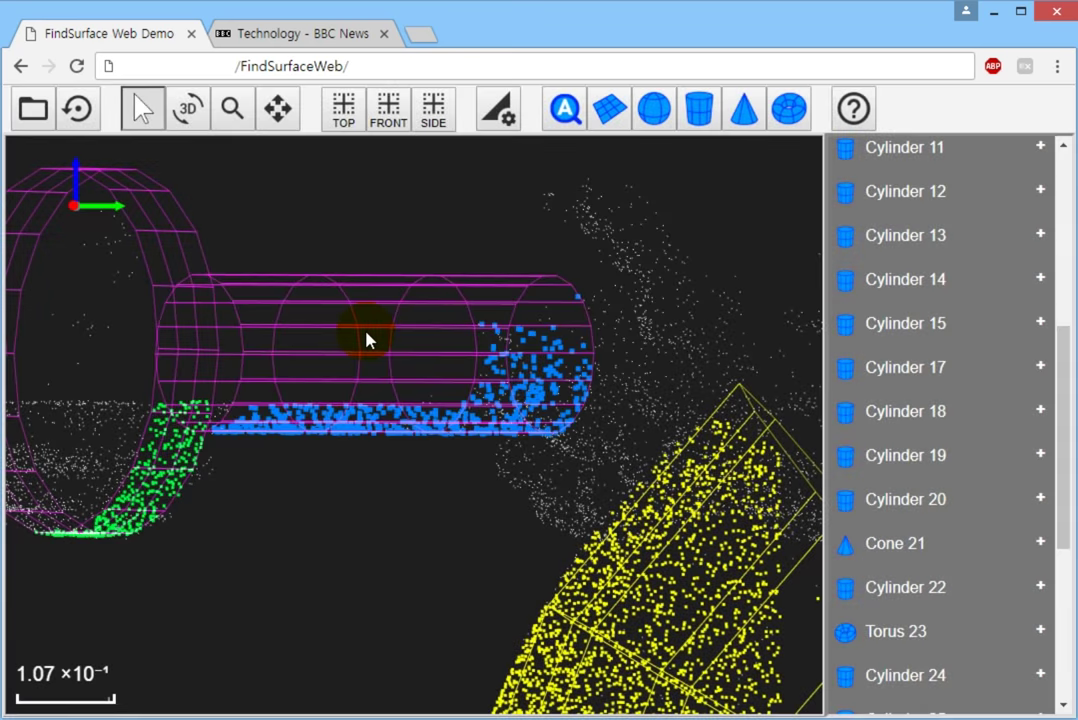
Step: Fit a cylinder to the wide ring of points just past the horizontal pipe's end
click(190, 114)
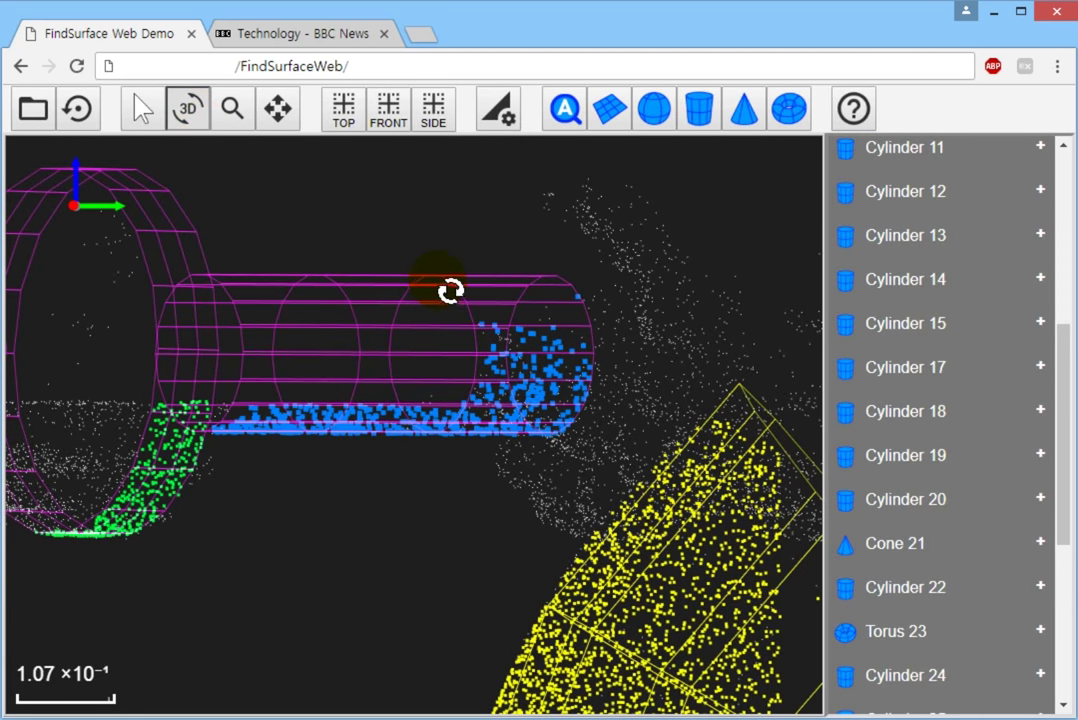
mouse_move(445, 289)
mouse_down()
mouse_move(487, 312)
mouse_move(474, 315)
mouse_move(512, 313)
mouse_move(503, 330)
mouse_move(503, 289)
mouse_move(512, 298)
mouse_move(488, 284)
mouse_move(488, 293)
mouse_move(505, 274)
mouse_up()
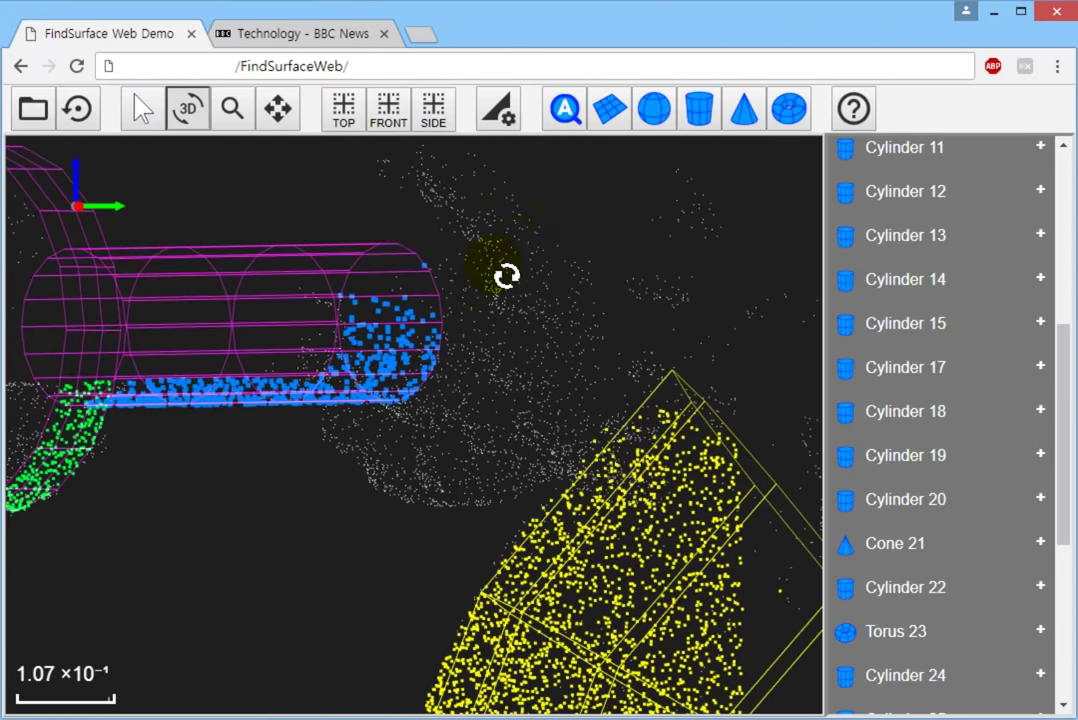
click(698, 110)
click(573, 370)
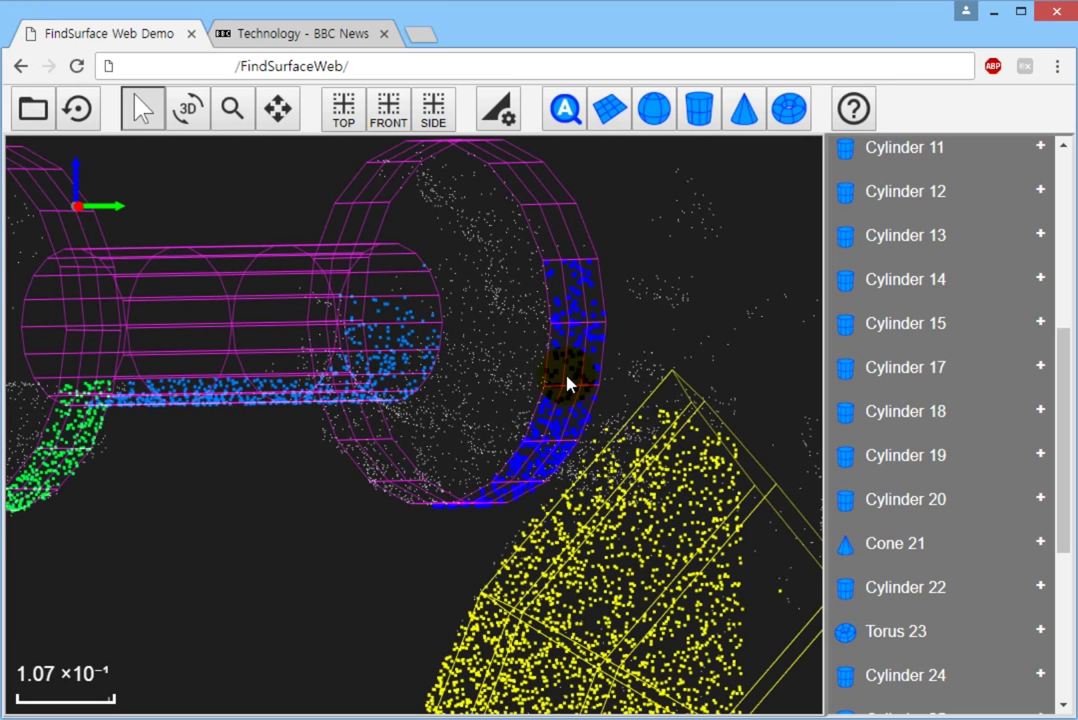
Step: Pan and orbit back to the earlier rings and elbow for a head-on view of rings and pipe
click(278, 108)
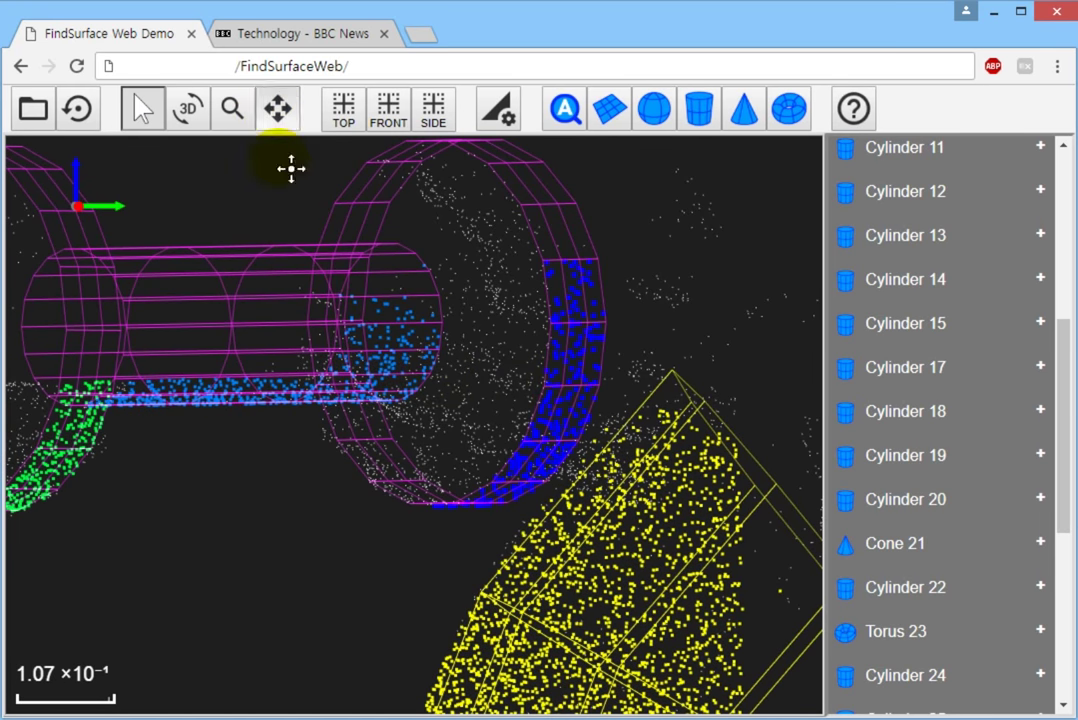
drag(284, 337, 561, 411)
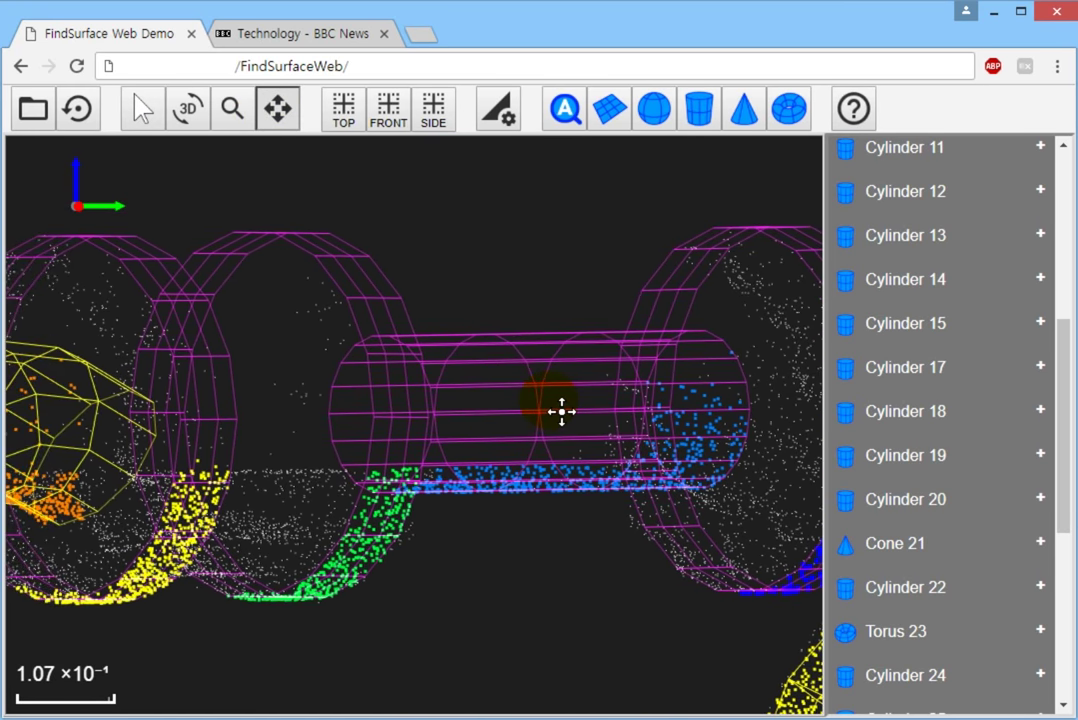
mouse_move(183, 411)
mouse_down()
mouse_move(313, 411)
mouse_move(457, 385)
mouse_move(522, 401)
mouse_up()
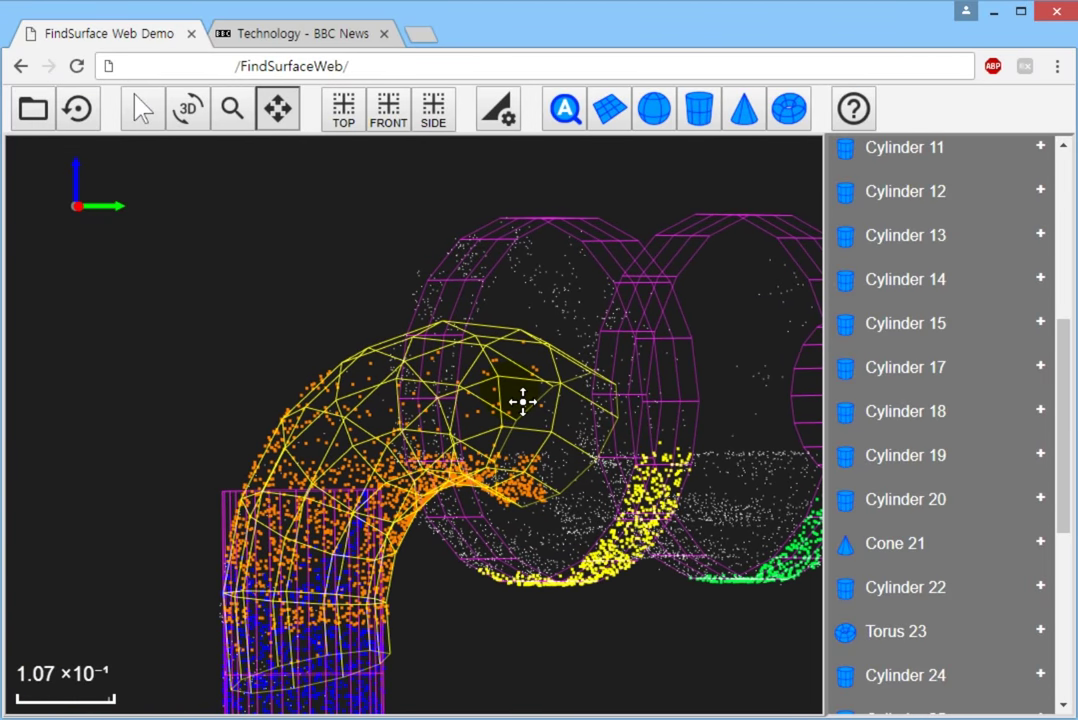
click(188, 112)
mouse_move(447, 385)
mouse_down()
mouse_move(633, 397)
mouse_move(645, 409)
mouse_move(641, 393)
mouse_up()
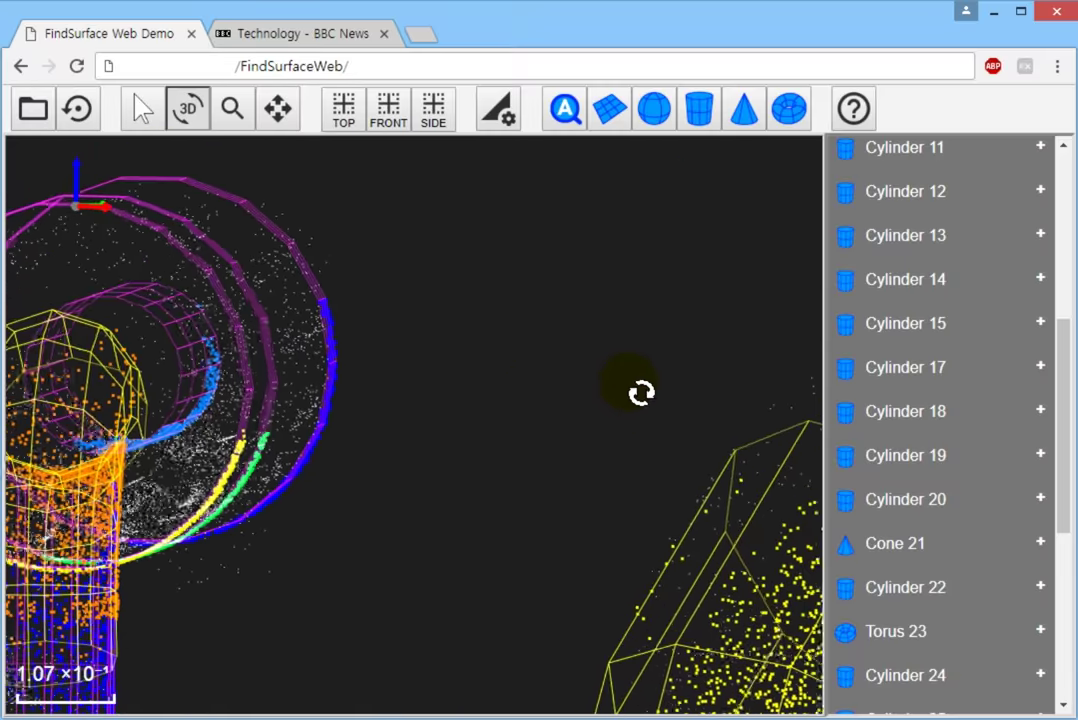
click(276, 110)
mouse_move(183, 344)
mouse_down()
mouse_move(437, 380)
mouse_move(493, 419)
mouse_up()
mouse_move(391, 368)
mouse_down()
mouse_move(481, 349)
mouse_move(459, 350)
mouse_up()
click(181, 118)
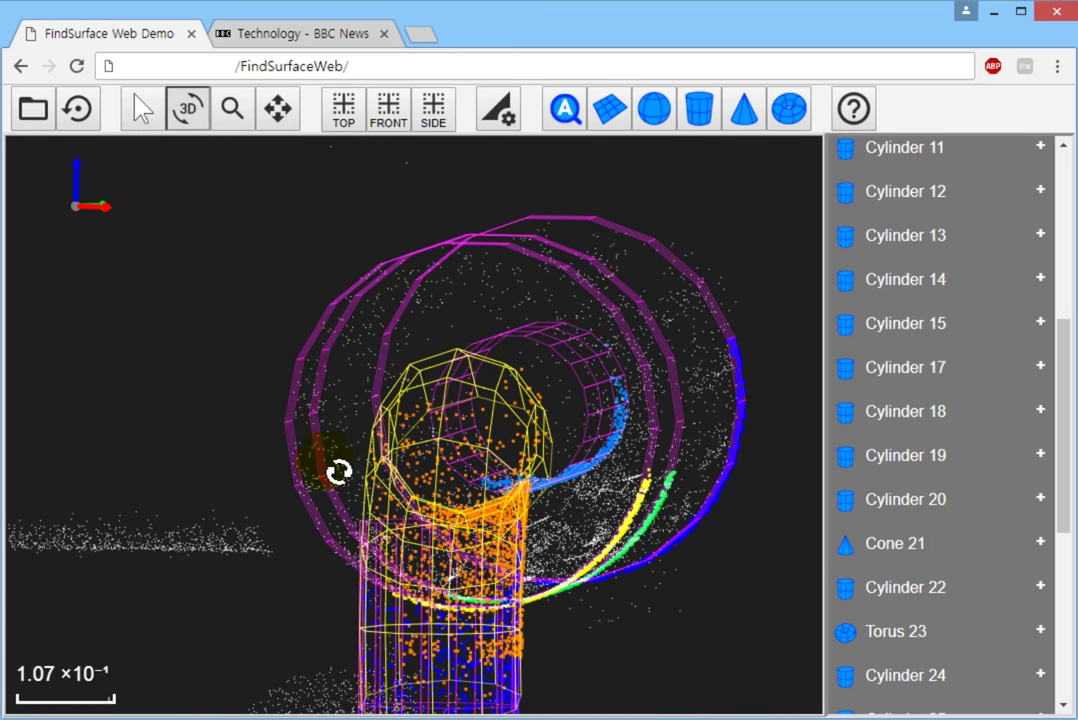
drag(339, 471, 368, 468)
Step: Zoom in on the rings and vertical cylinder, centre them, and view them at an angle
click(230, 110)
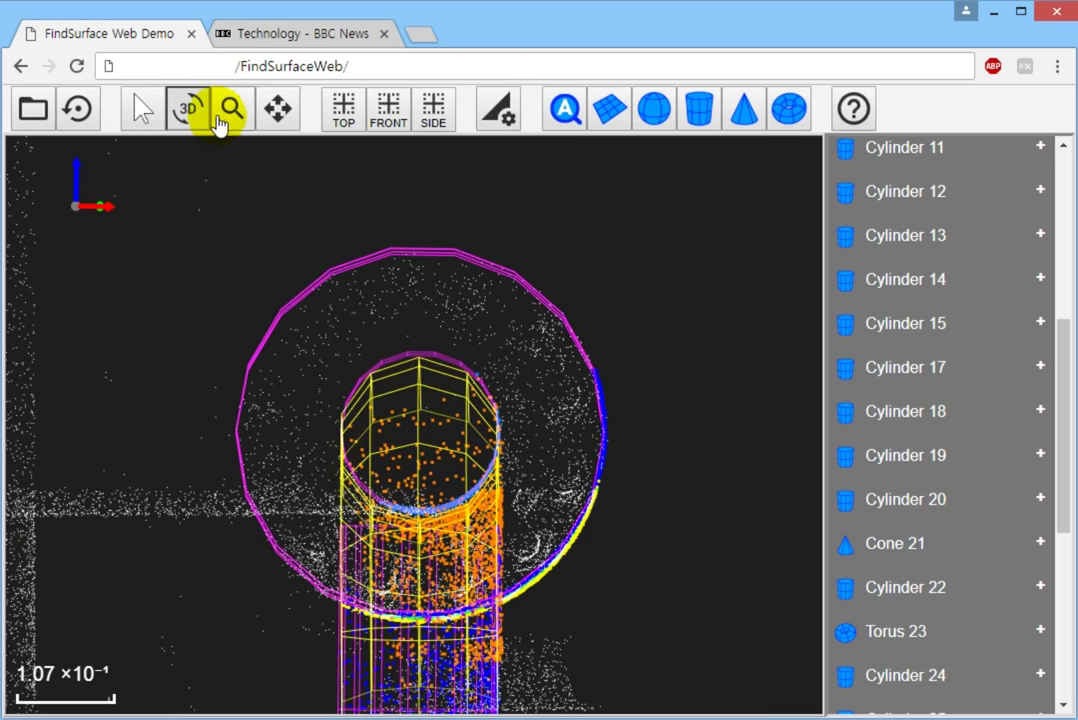
mouse_move(290, 358)
mouse_down()
mouse_move(651, 372)
mouse_move(504, 422)
mouse_up()
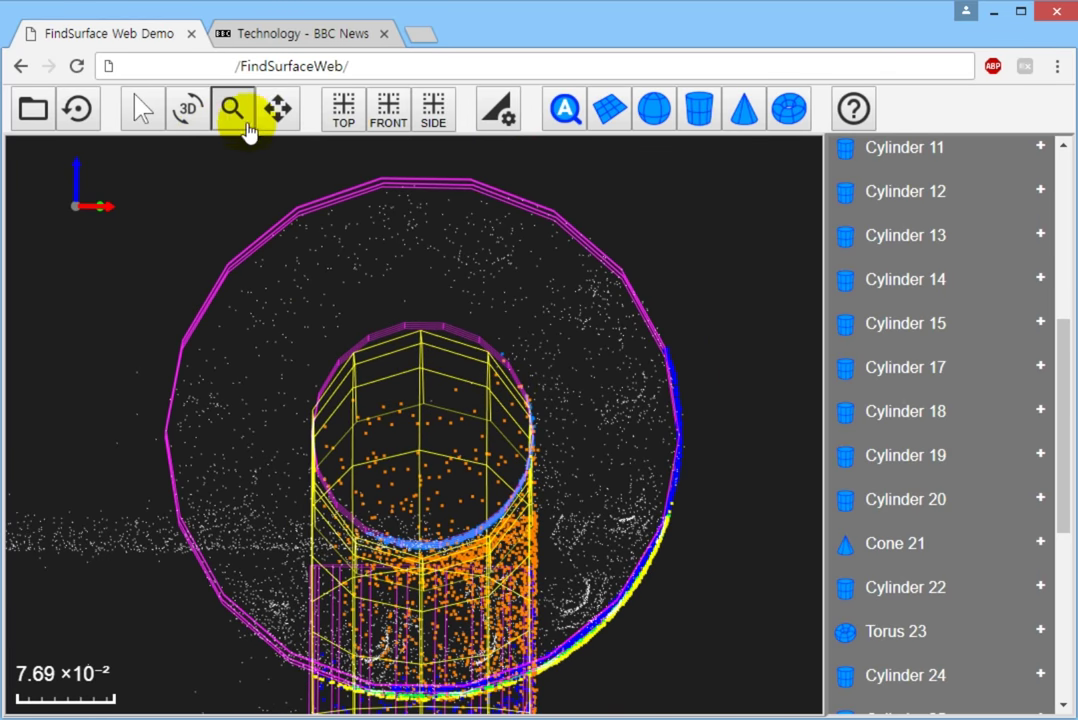
click(281, 108)
drag(356, 303, 380, 279)
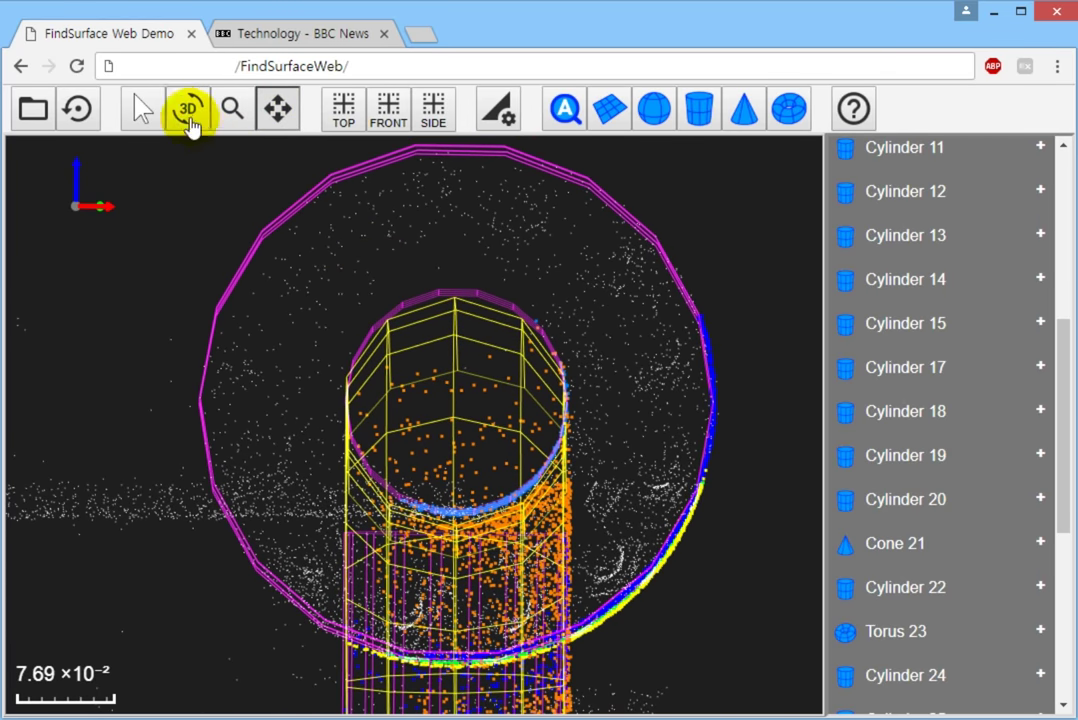
click(190, 112)
mouse_move(392, 332)
mouse_down()
mouse_move(411, 351)
mouse_move(403, 331)
mouse_up()
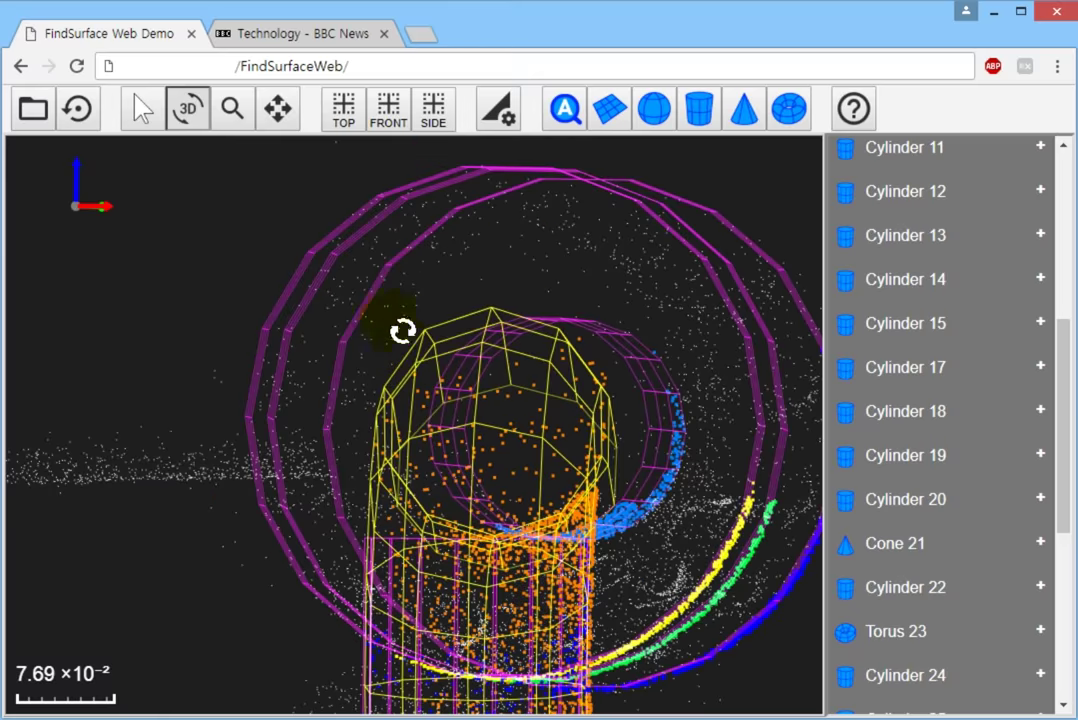
click(262, 132)
mouse_move(380, 224)
mouse_down()
mouse_move(265, 373)
mouse_move(168, 164)
mouse_up()
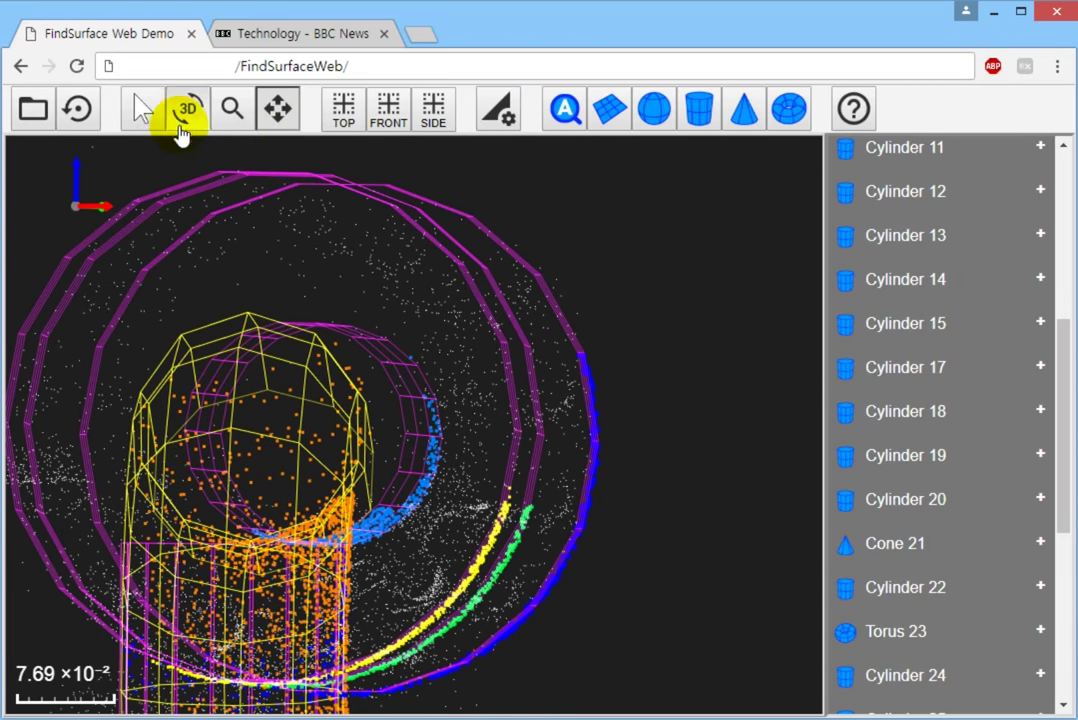
click(181, 130)
drag(356, 428, 331, 433)
Step: Zoom out, then frame the stacked fitted cylinders and the vertical pipe above the flanges
click(231, 108)
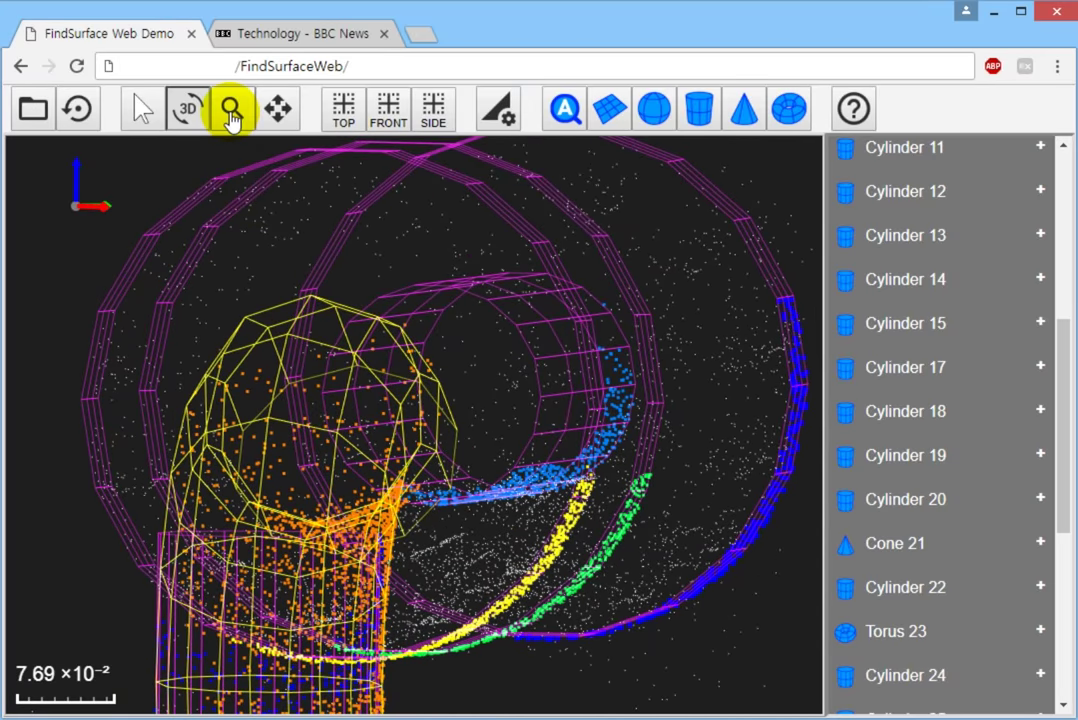
mouse_move(695, 421)
mouse_down()
mouse_move(243, 445)
mouse_move(603, 485)
mouse_move(349, 472)
mouse_up()
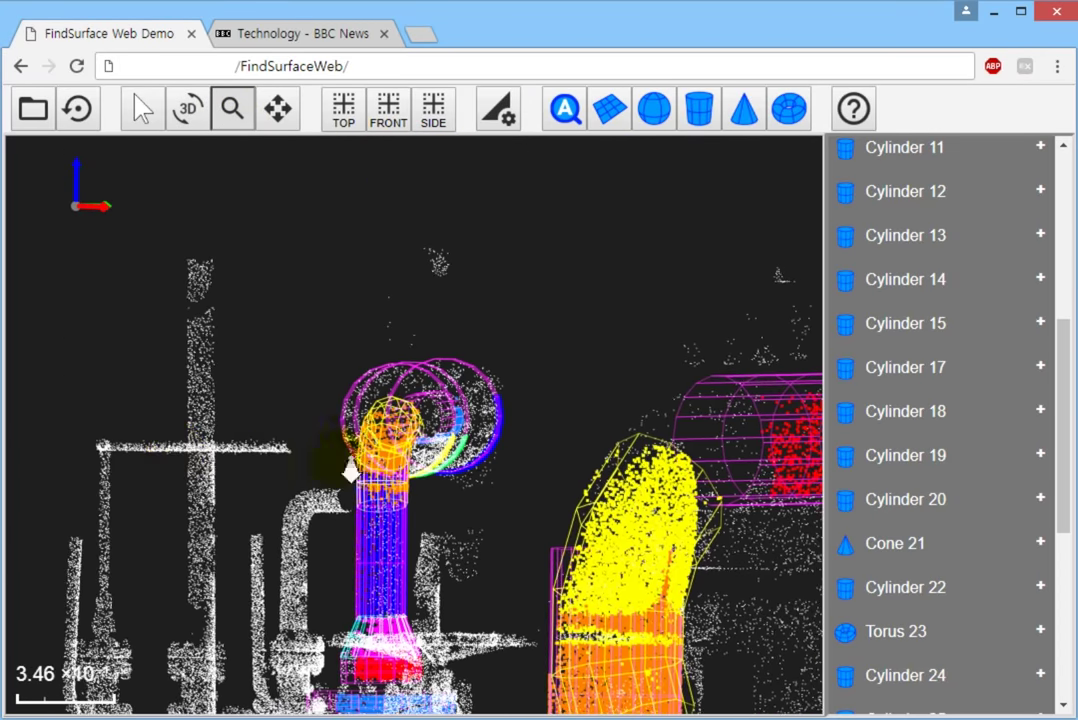
drag(464, 481, 421, 485)
click(277, 108)
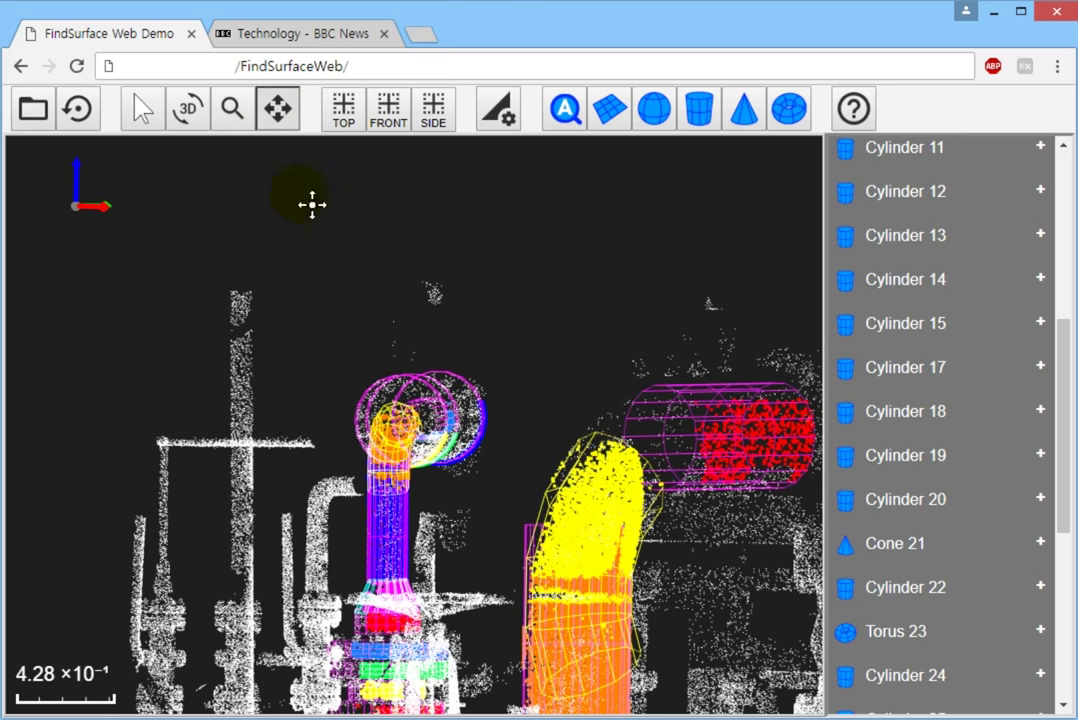
mouse_move(310, 202)
mouse_down()
mouse_move(440, 248)
mouse_move(493, 168)
mouse_move(457, 330)
mouse_move(470, 310)
mouse_move(455, 327)
mouse_up()
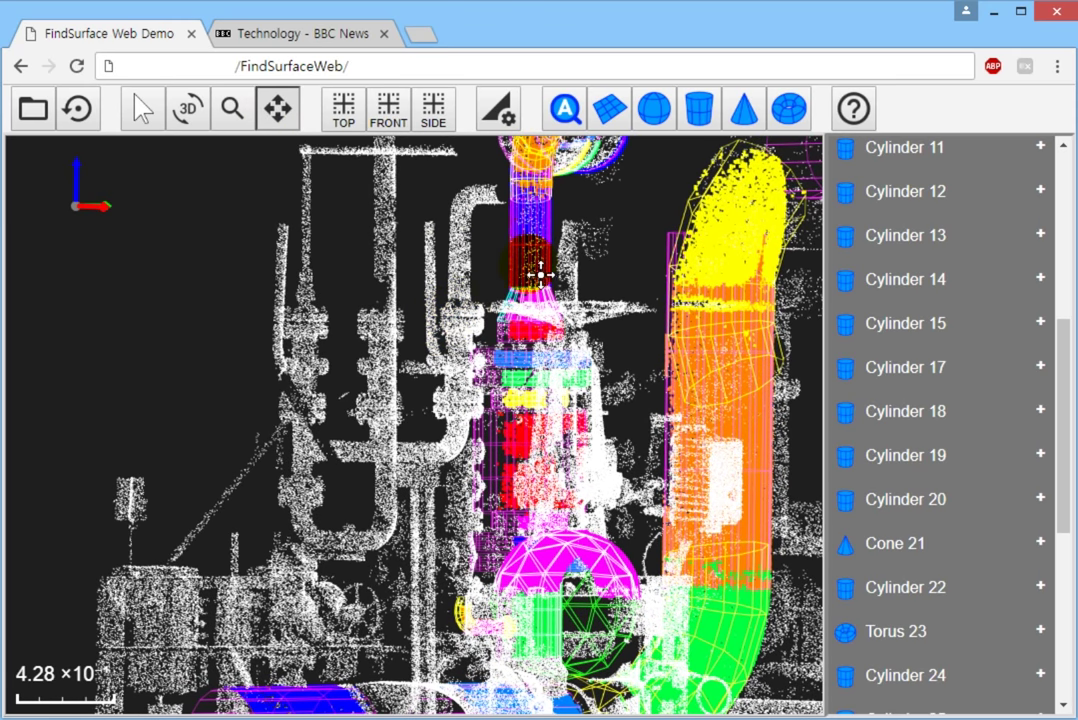
click(233, 110)
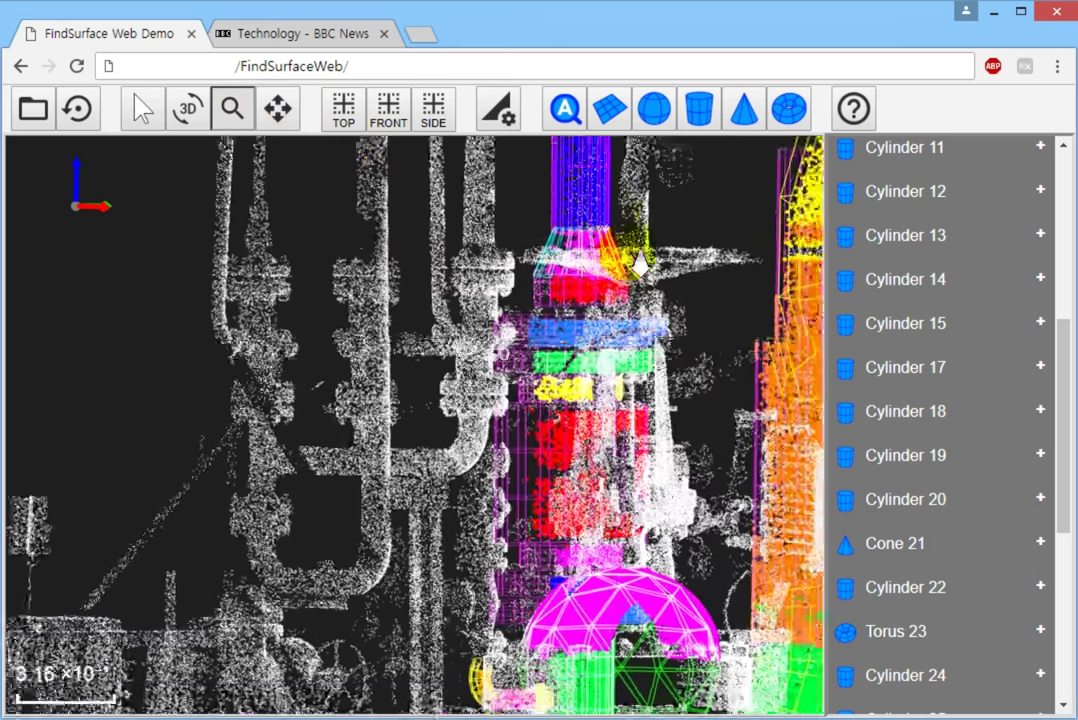
drag(700, 270, 765, 255)
click(280, 108)
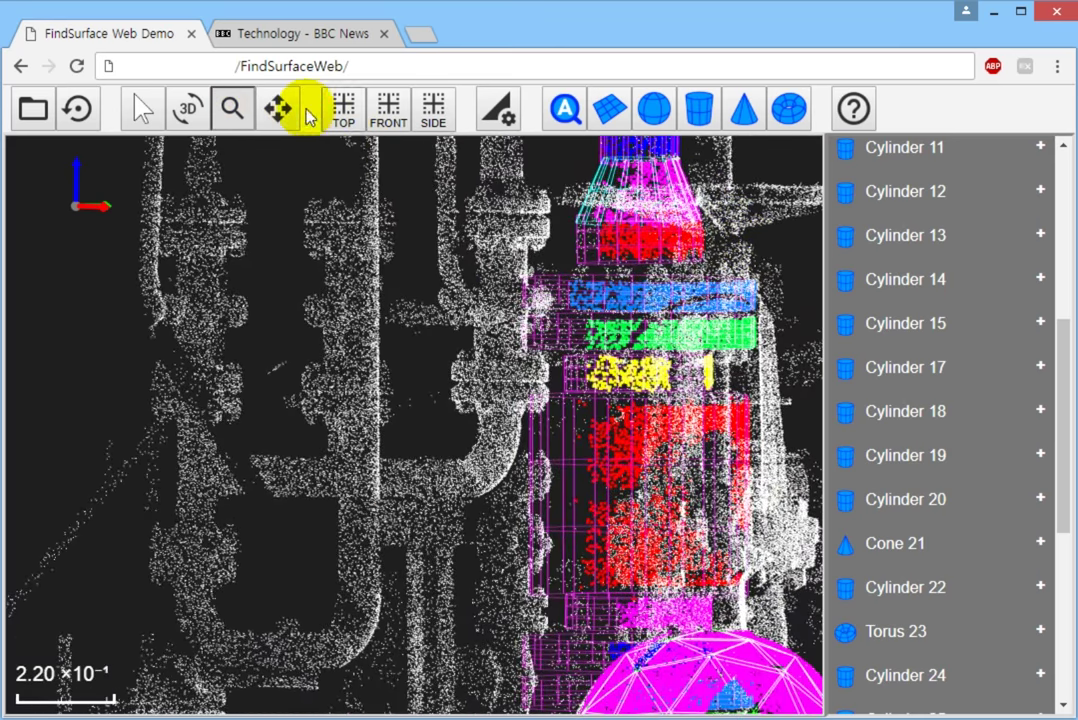
mouse_move(372, 184)
mouse_down()
mouse_move(397, 284)
mouse_move(356, 450)
mouse_up()
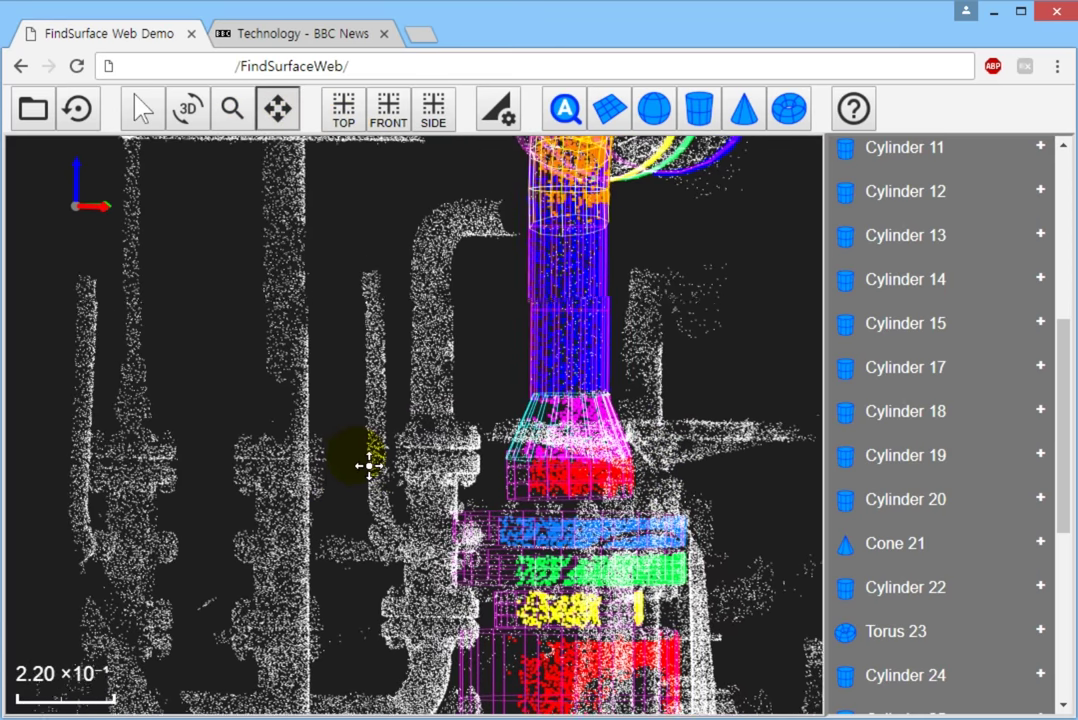
Step: Fit cylinders to the short horizontal pipe and the pipe running down, plus a torus on their bend
click(697, 112)
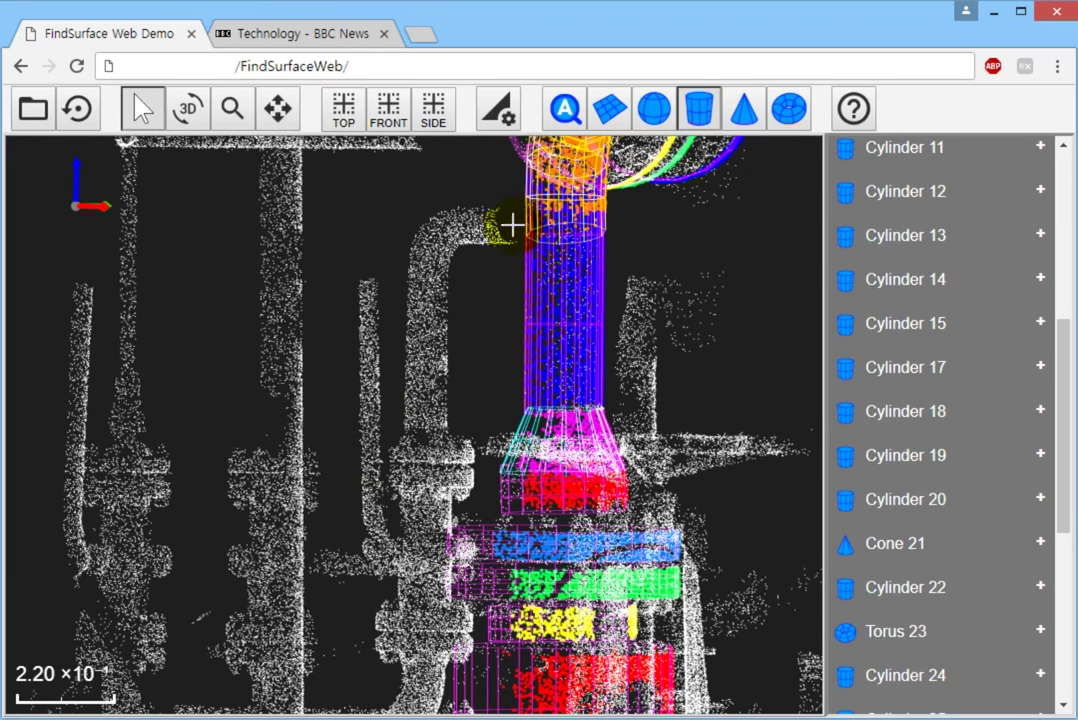
click(490, 232)
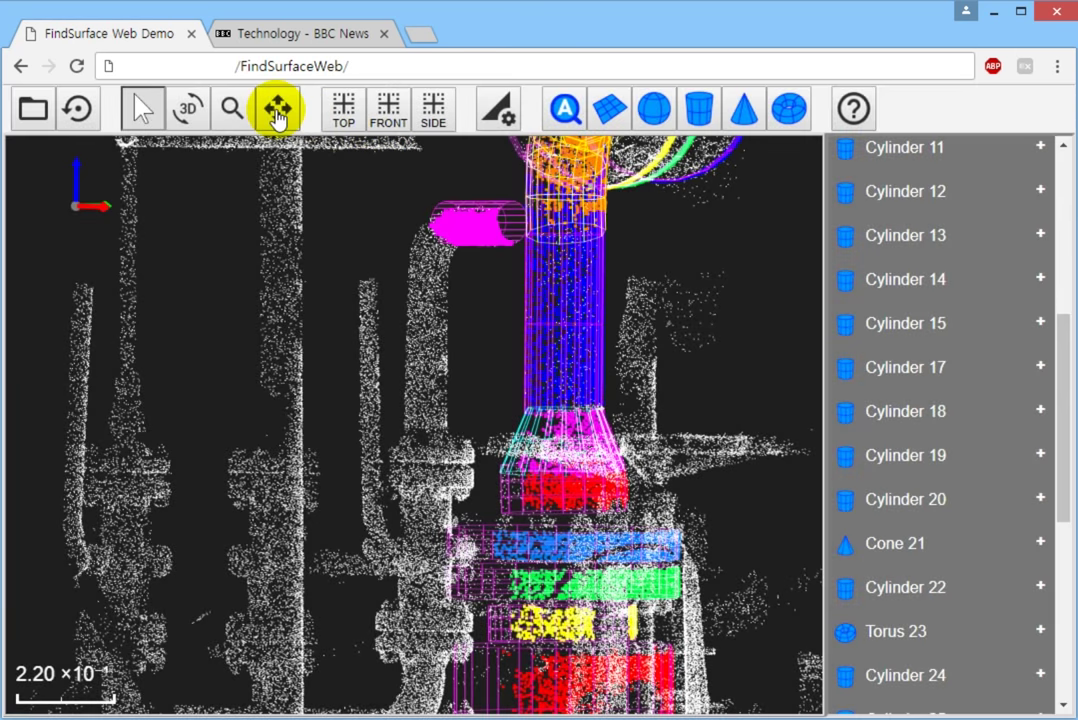
click(277, 110)
drag(294, 241, 414, 178)
click(699, 108)
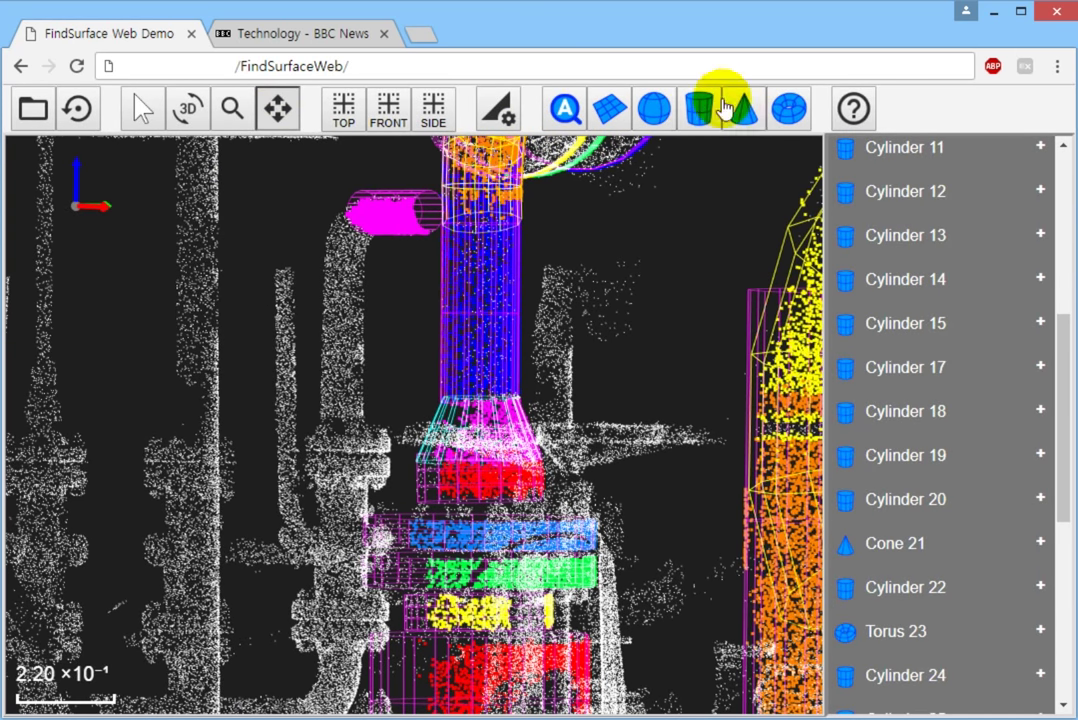
click(339, 326)
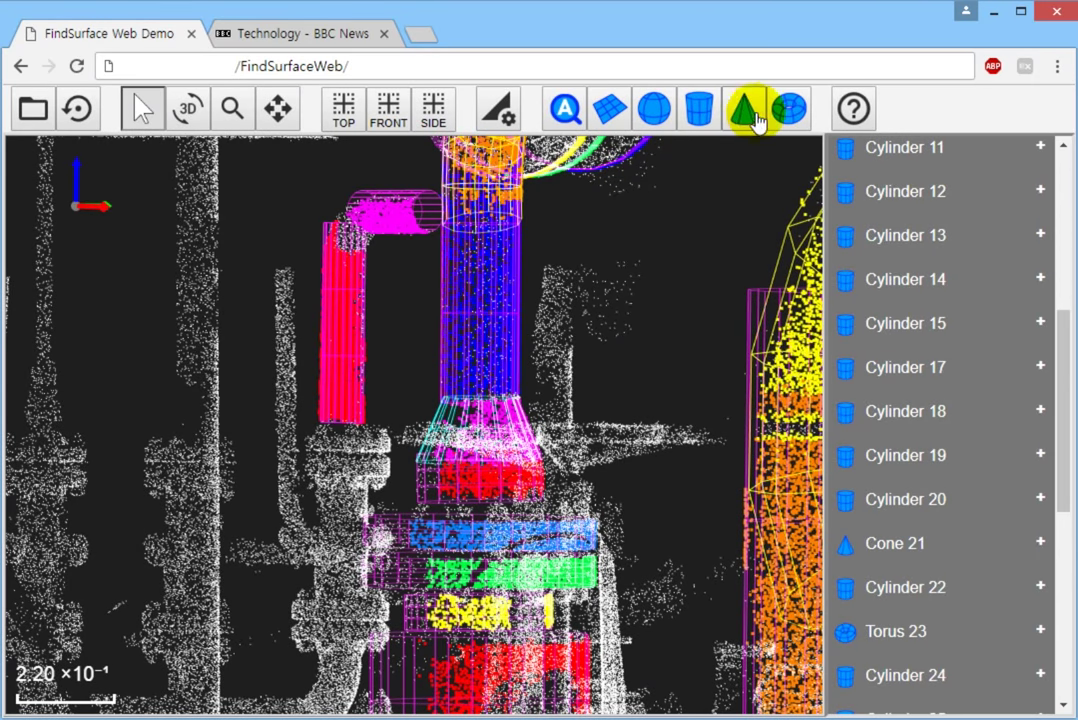
click(789, 108)
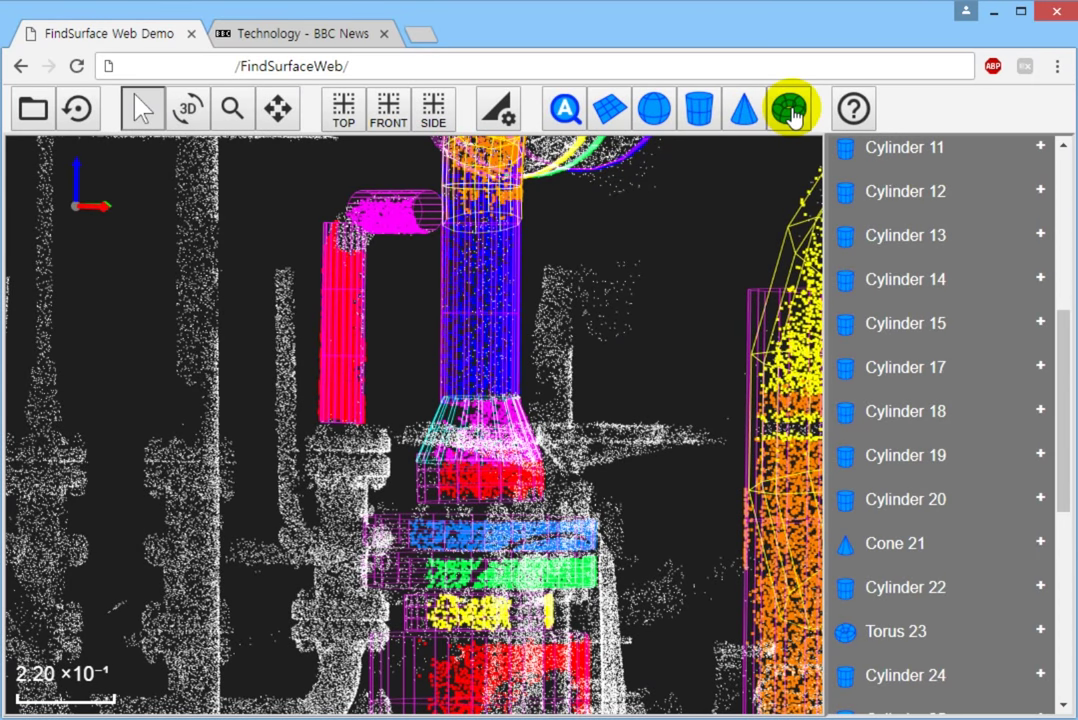
click(353, 234)
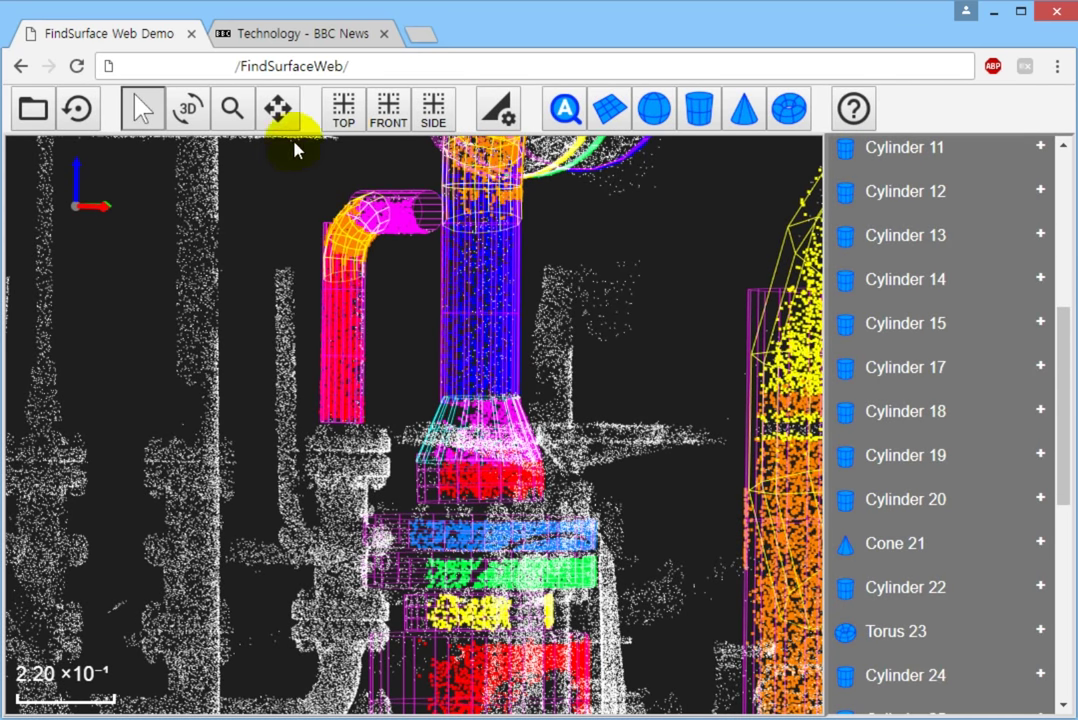
Step: Fit cylinders to the small valve section and the section below the yellow valve
click(279, 110)
drag(393, 375, 494, 204)
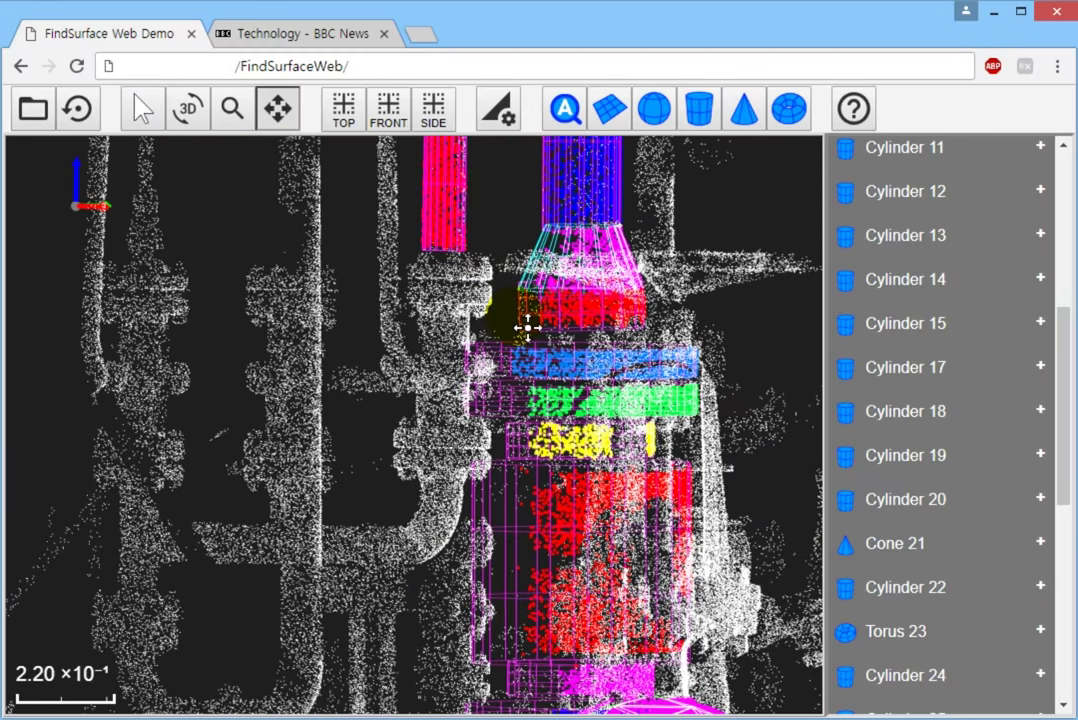
click(699, 109)
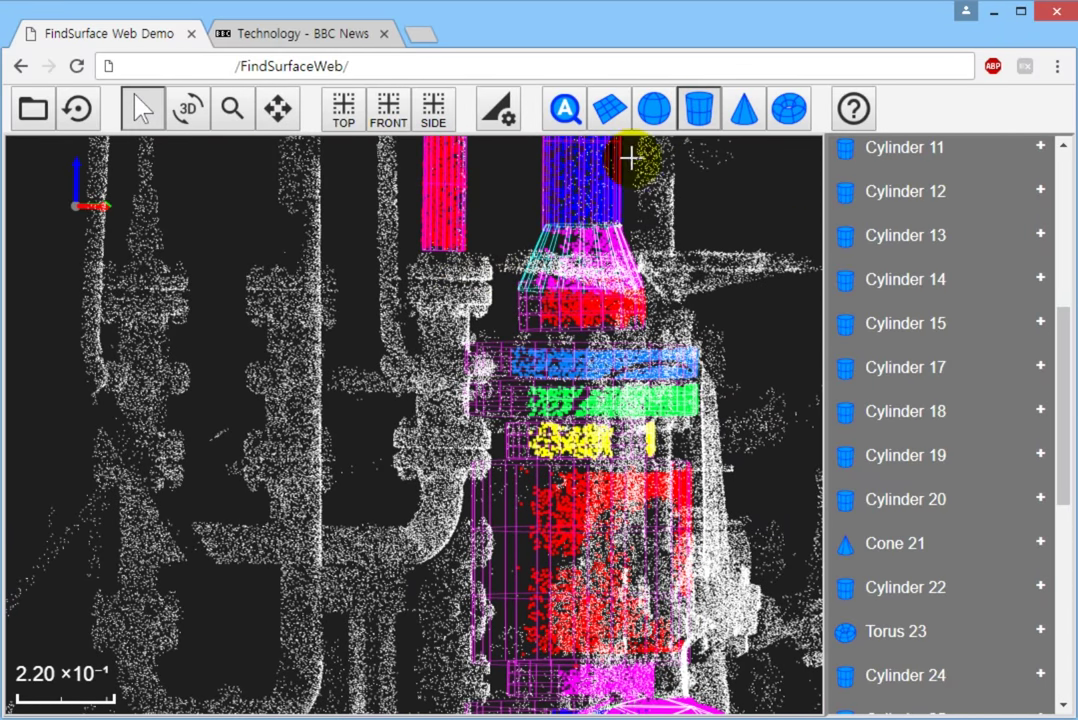
click(470, 331)
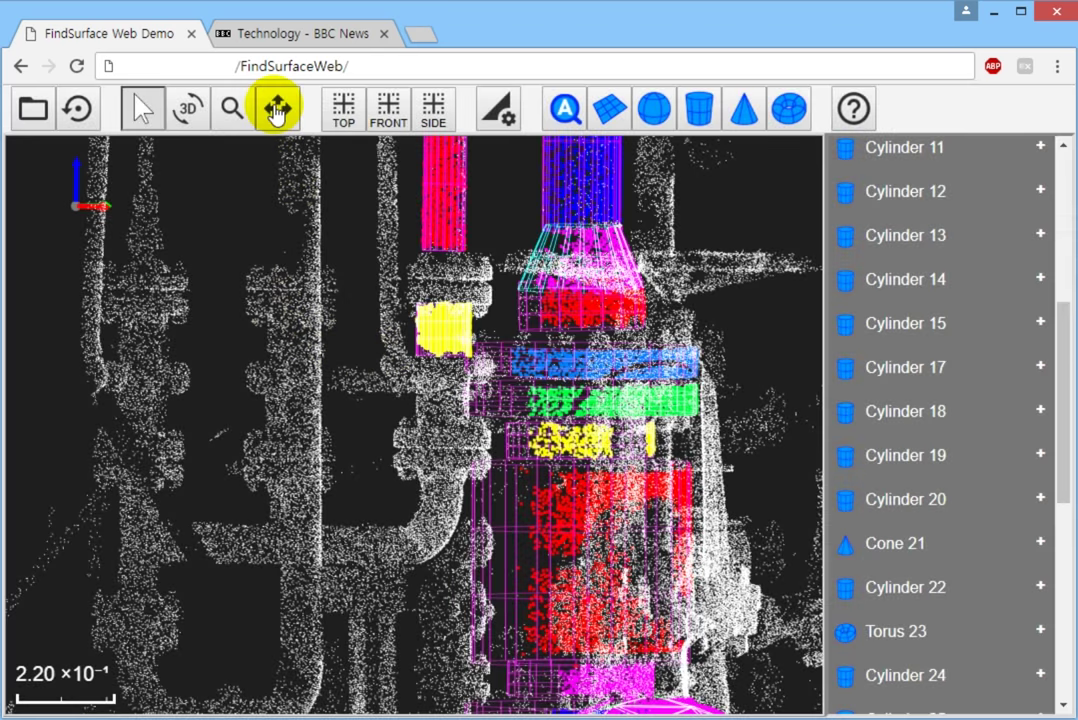
click(277, 108)
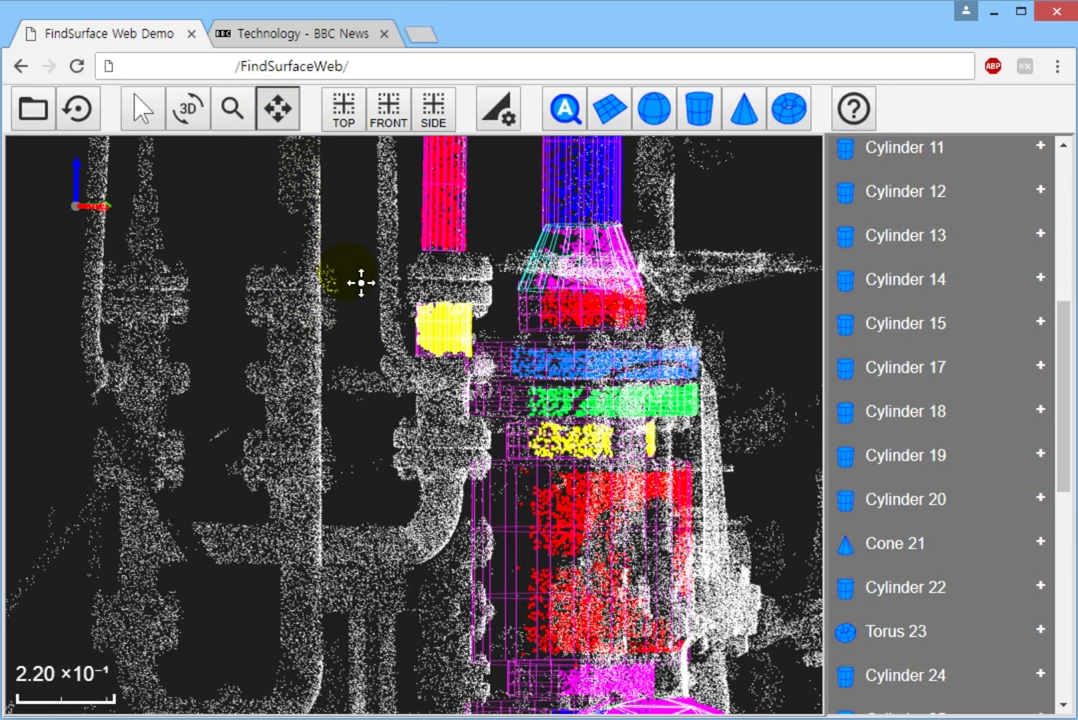
drag(356, 282, 221, 293)
click(698, 108)
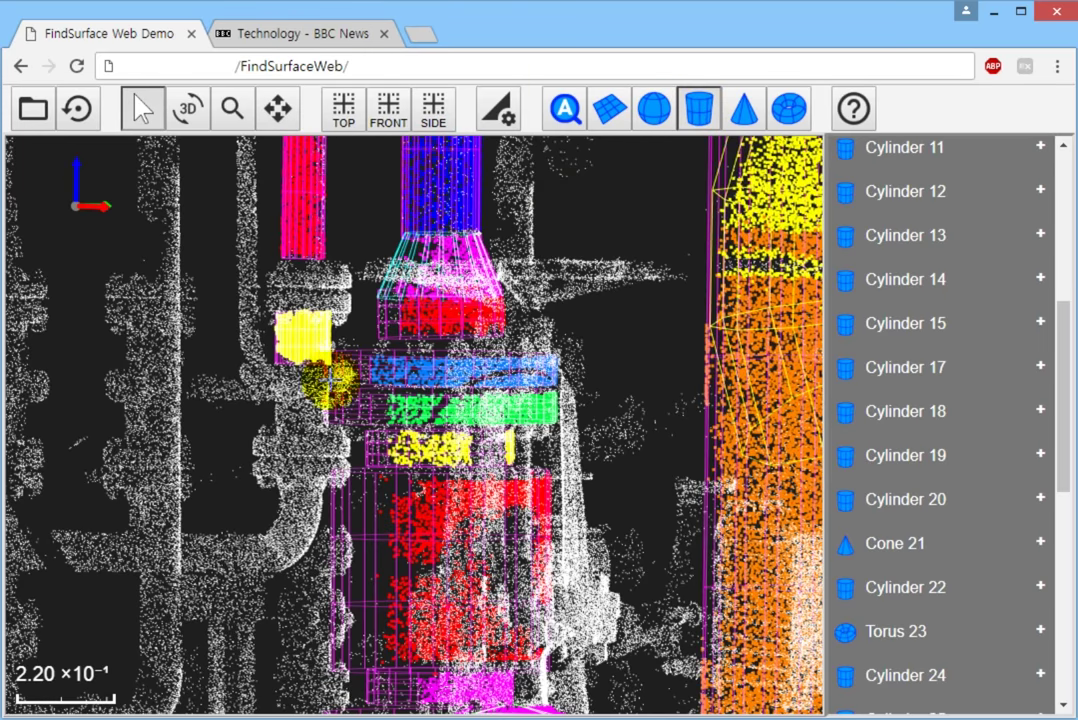
click(276, 418)
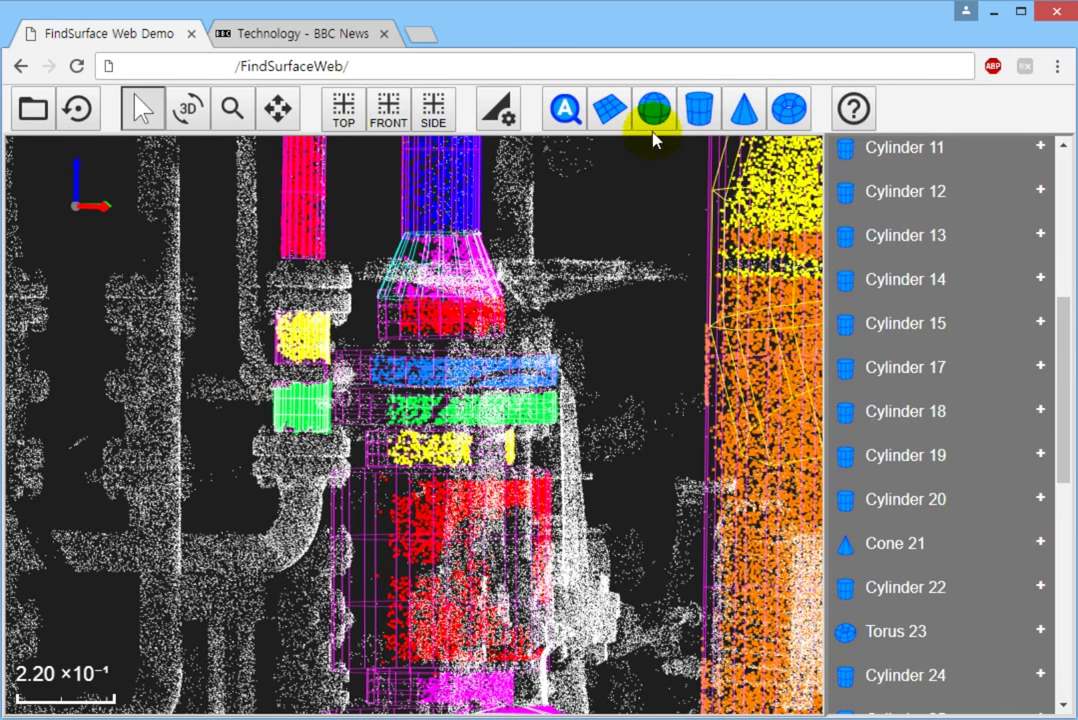
Step: Fit a cylinder to the lower-left horizontal pipe and a torus to its elbow
click(698, 108)
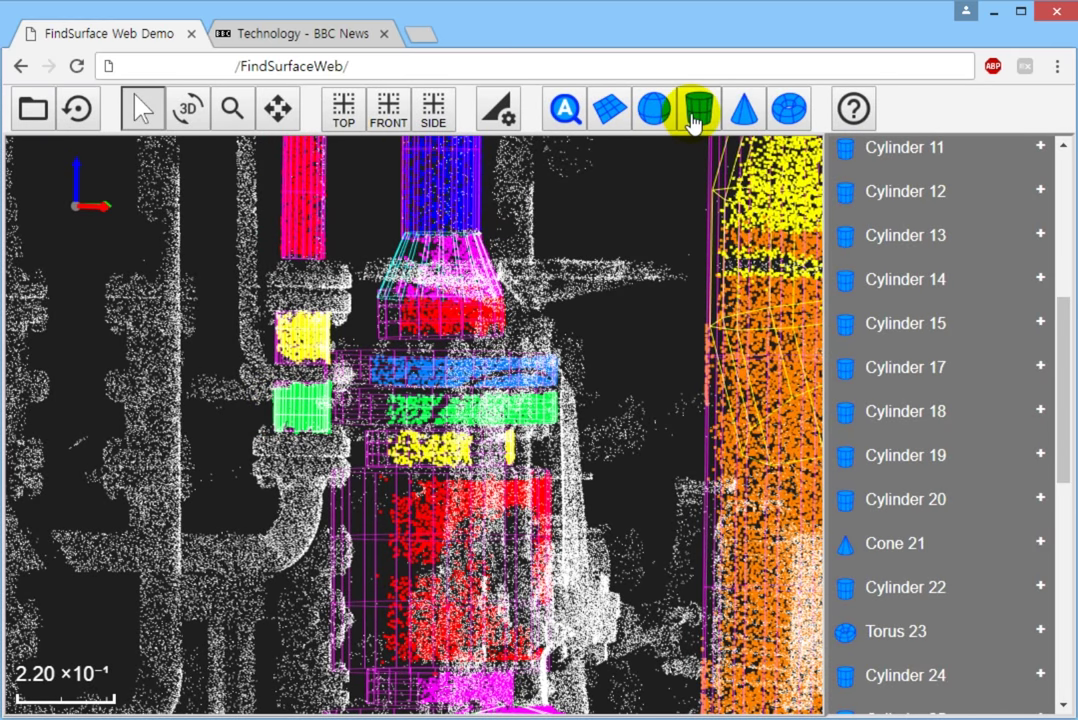
click(108, 570)
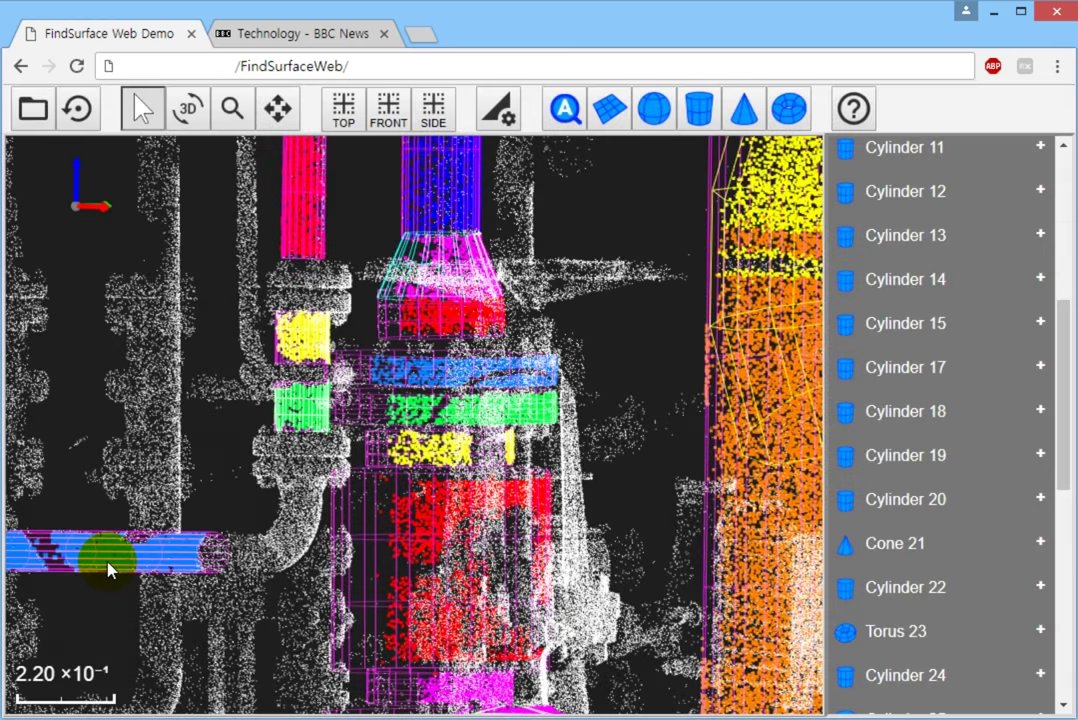
click(789, 108)
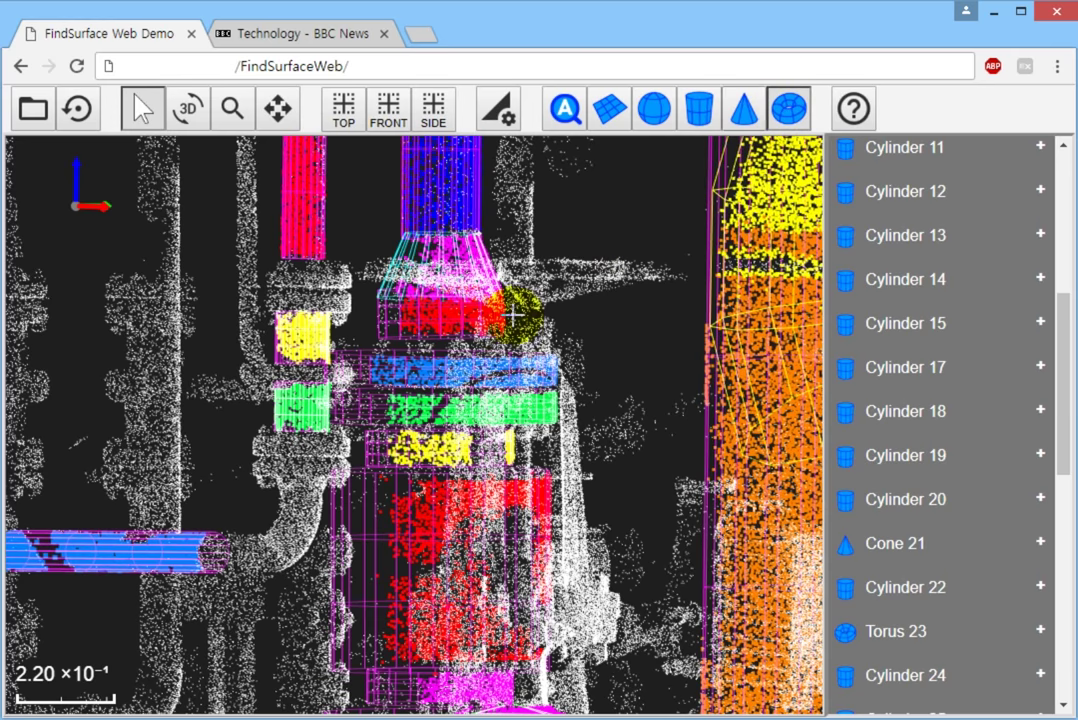
click(290, 532)
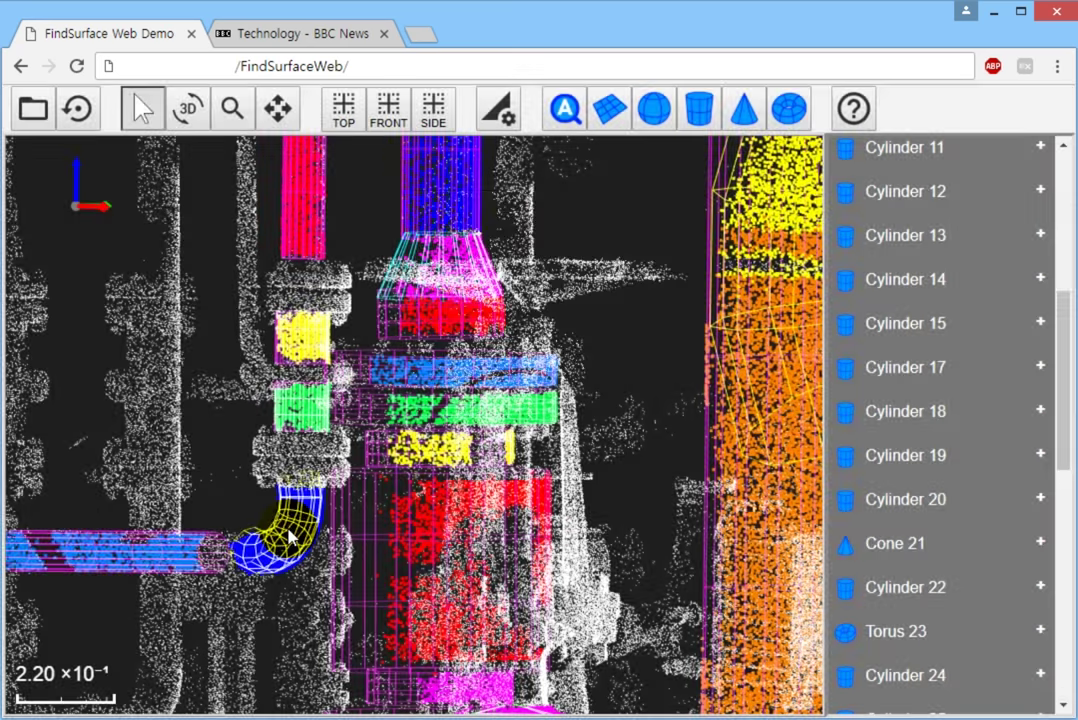
click(232, 108)
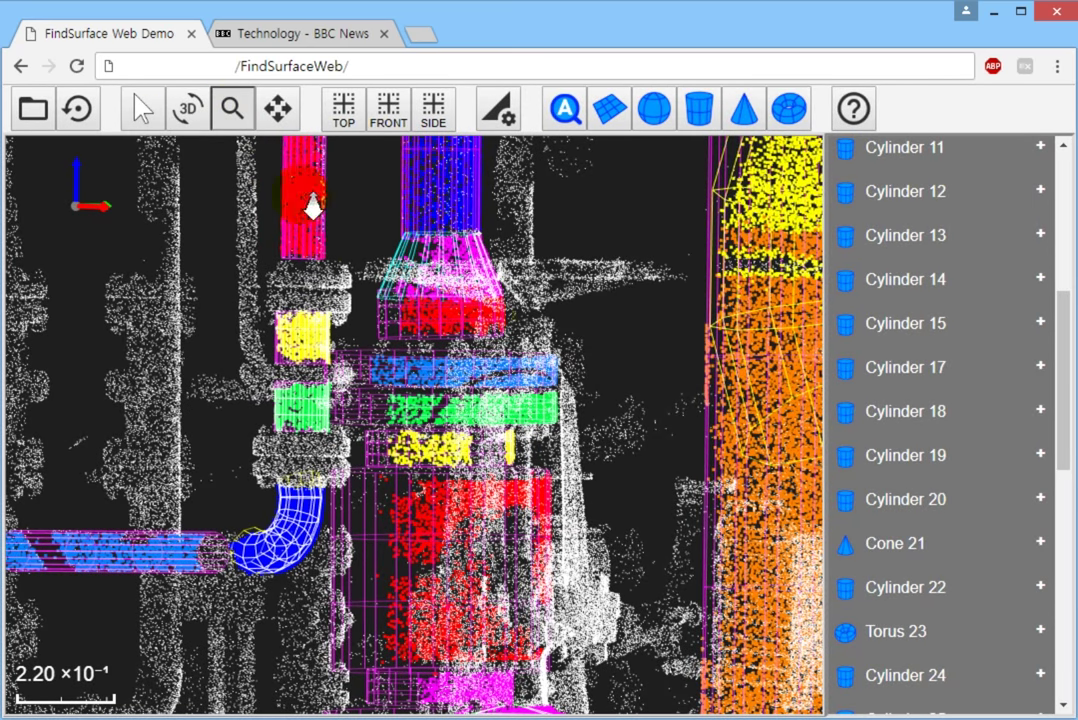
Step: Zoom out to the whole plant, recentre the fitted pipework, and rotate to a more frontal angle
drag(512, 438, 300, 385)
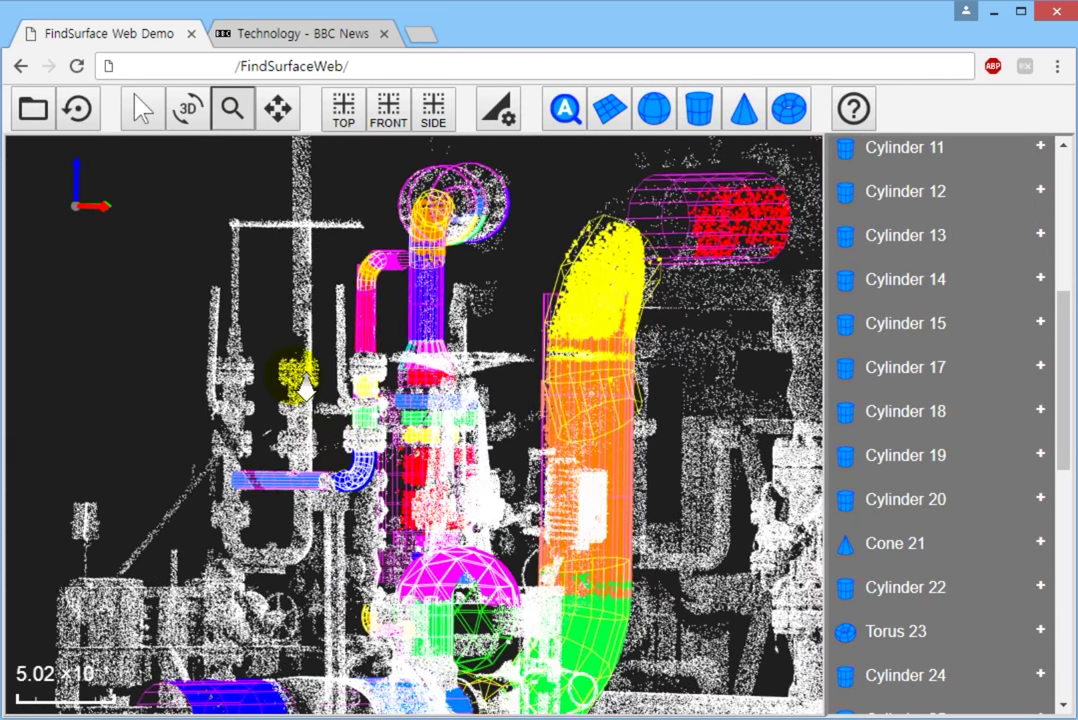
click(265, 115)
drag(296, 306, 333, 237)
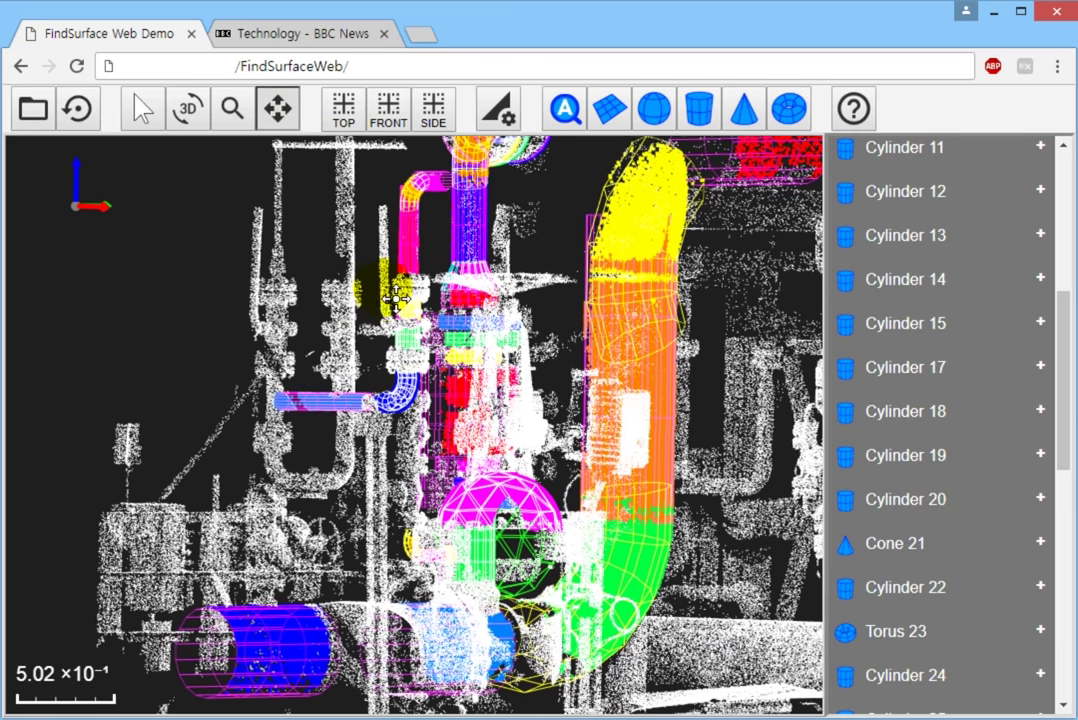
click(232, 108)
drag(245, 200, 253, 145)
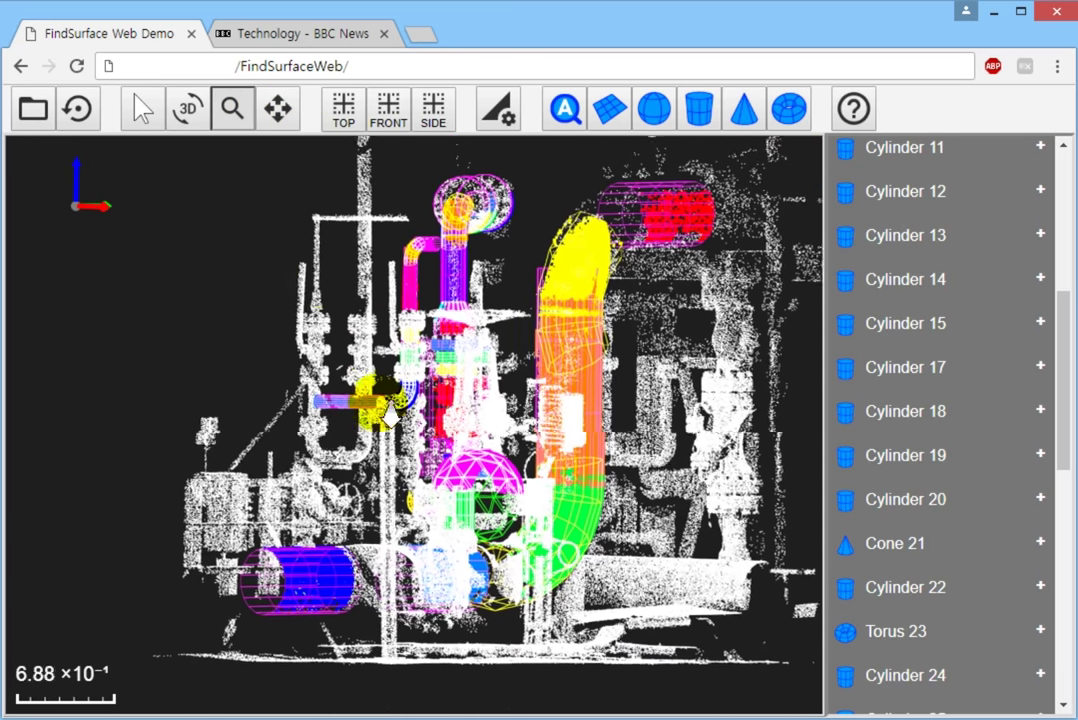
click(186, 115)
drag(698, 414, 521, 414)
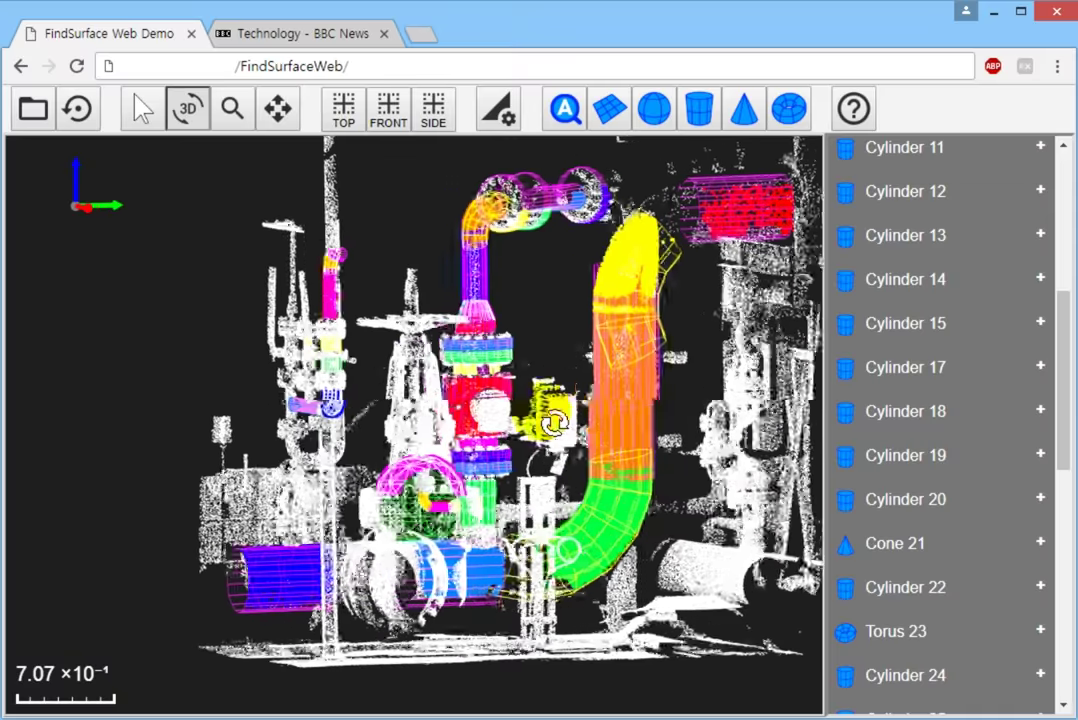
Step: Cycle through the TOP, FRONT and SIDE views twice, ending on SIDE
click(342, 112)
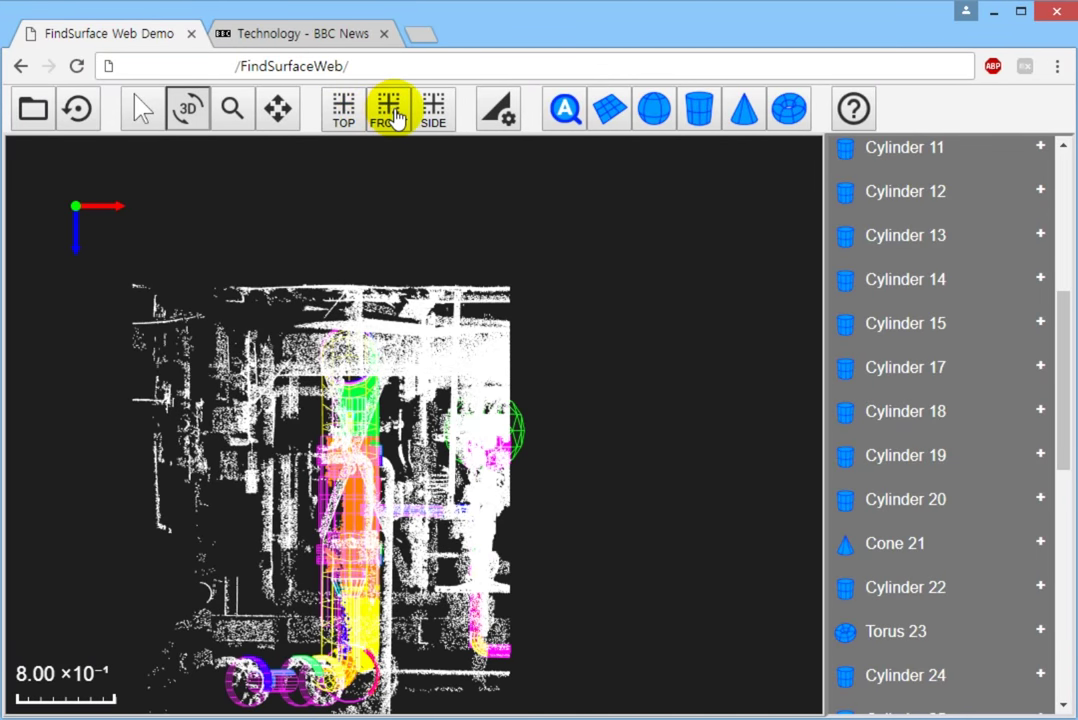
click(390, 112)
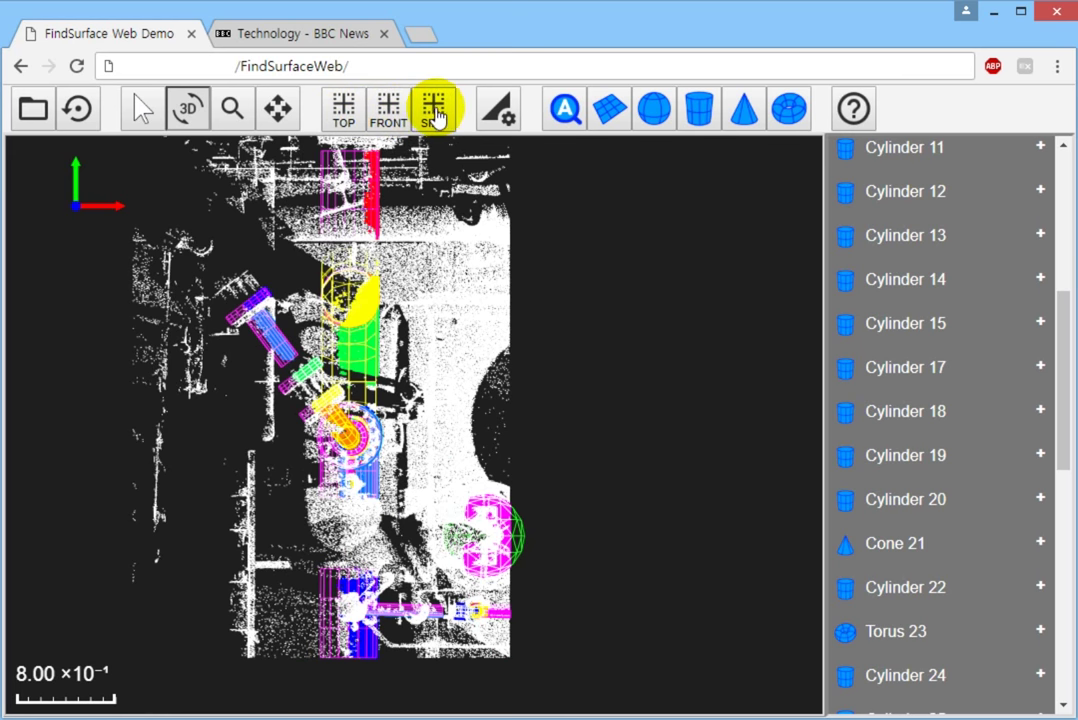
click(432, 112)
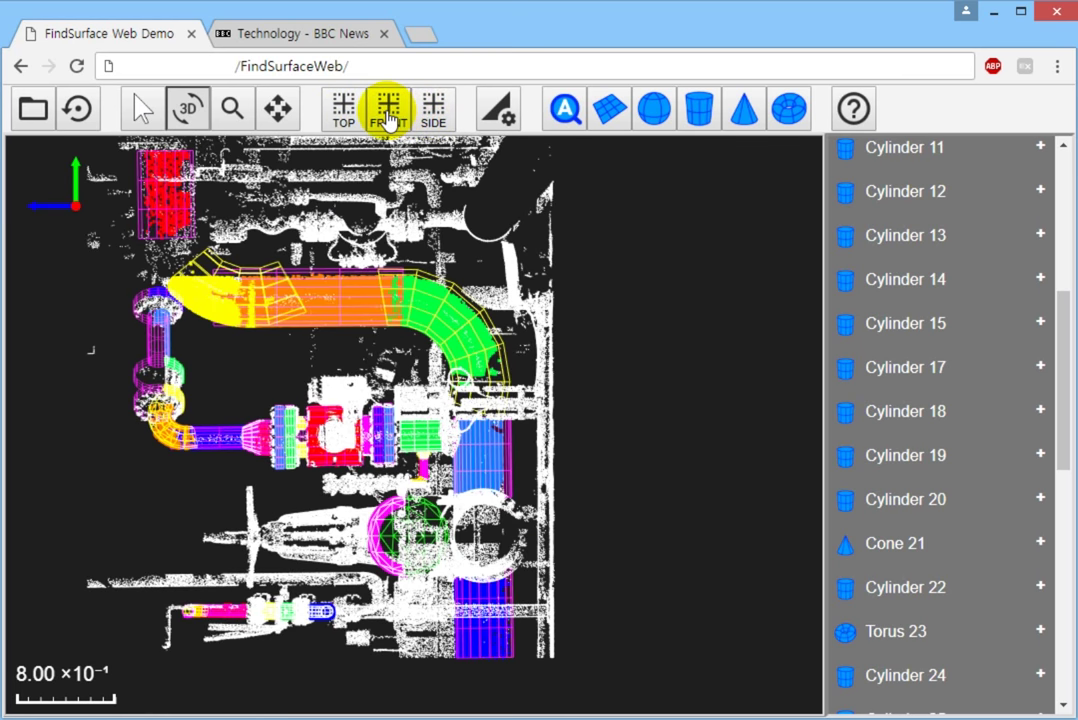
click(388, 118)
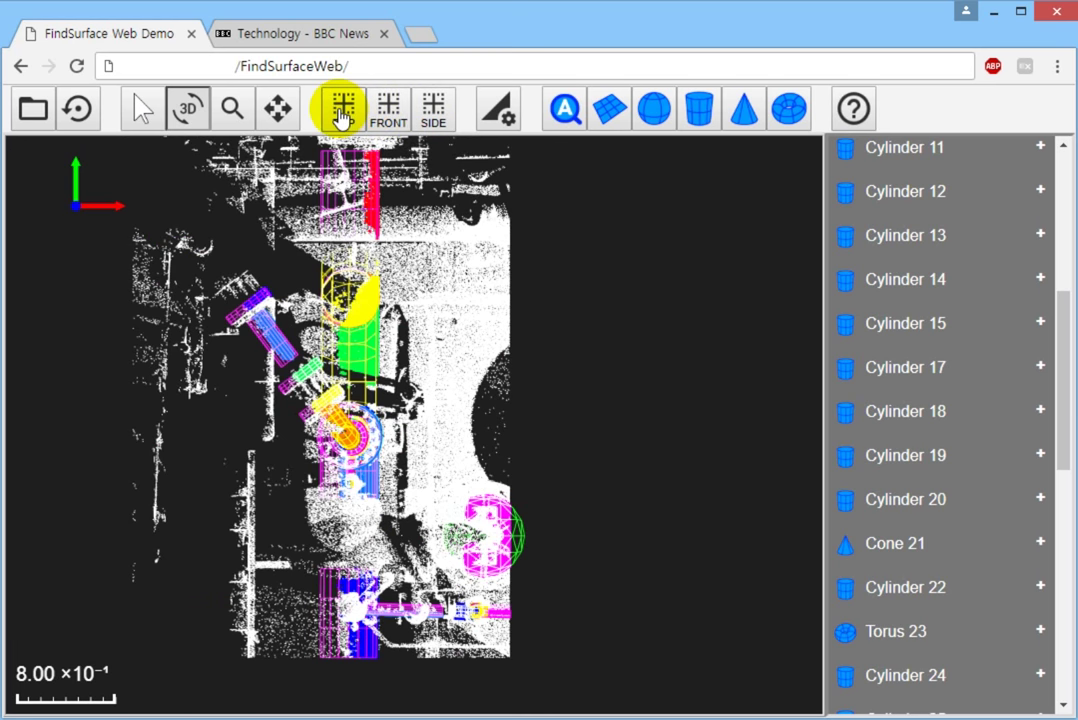
click(342, 114)
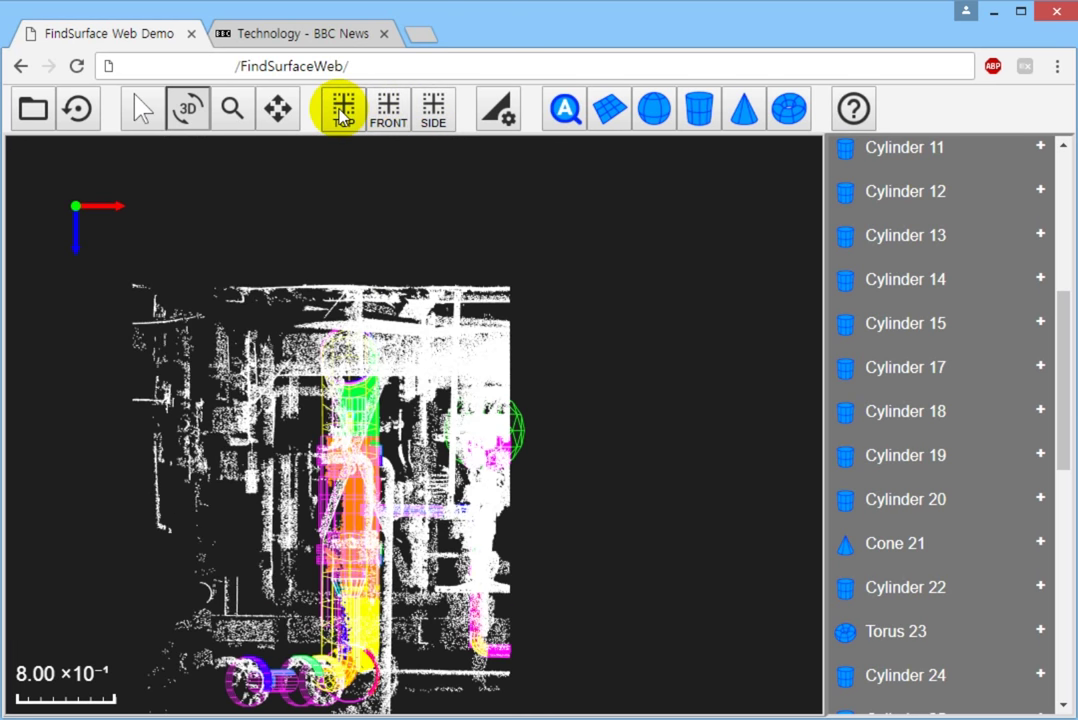
click(434, 115)
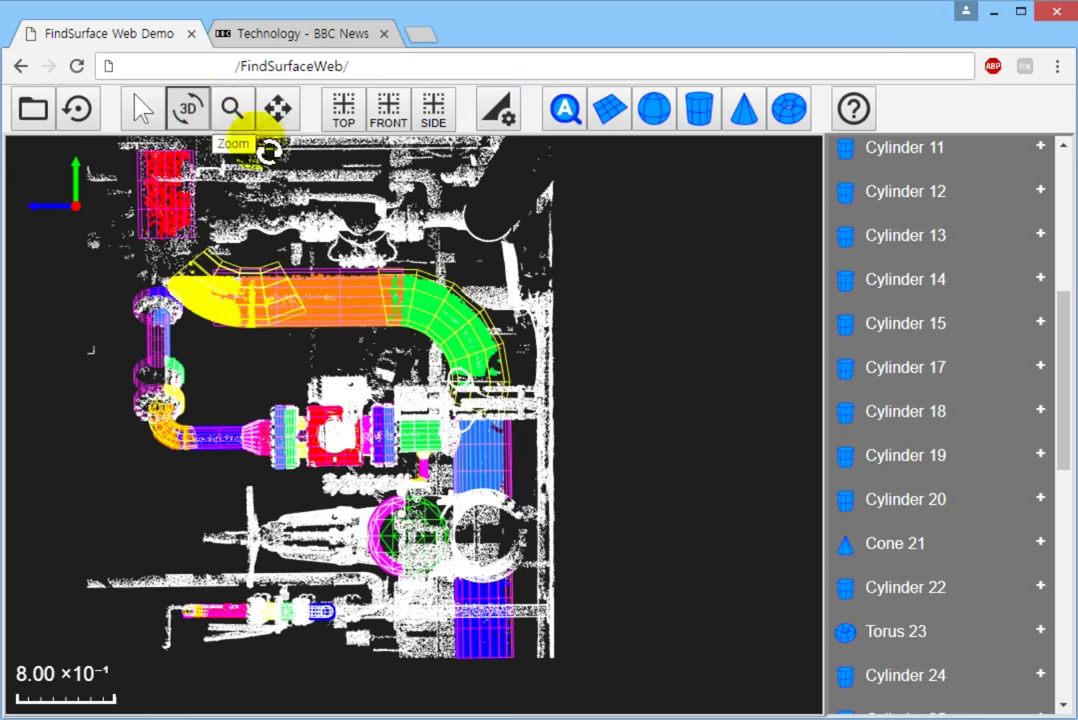
Step: Orbit to an oblique angle, zoom in on the flange stack and elbow pipe, and centre them
mouse_move(229, 292)
mouse_down()
mouse_move(505, 252)
mouse_move(418, 372)
mouse_move(334, 400)
mouse_move(209, 469)
mouse_move(686, 342)
mouse_move(679, 414)
mouse_move(752, 480)
mouse_move(727, 500)
mouse_move(643, 306)
mouse_move(500, 423)
mouse_move(382, 442)
mouse_move(388, 414)
mouse_move(320, 392)
mouse_move(310, 415)
mouse_move(357, 386)
mouse_move(373, 344)
mouse_move(361, 349)
mouse_move(356, 337)
mouse_up()
click(229, 130)
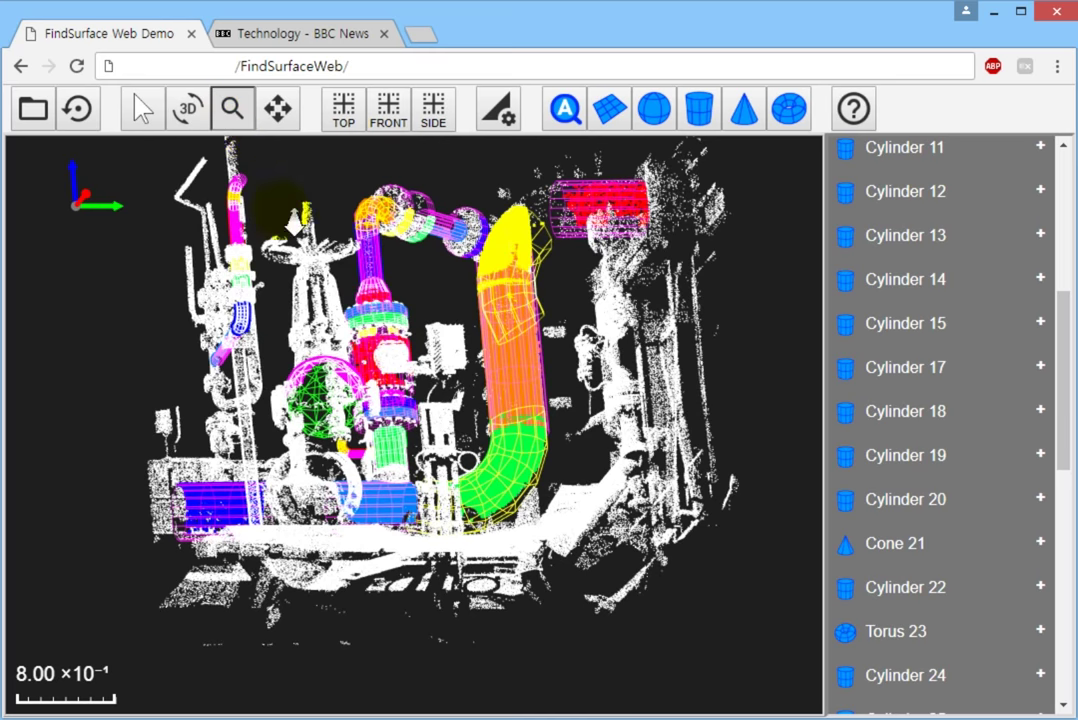
drag(500, 345, 679, 346)
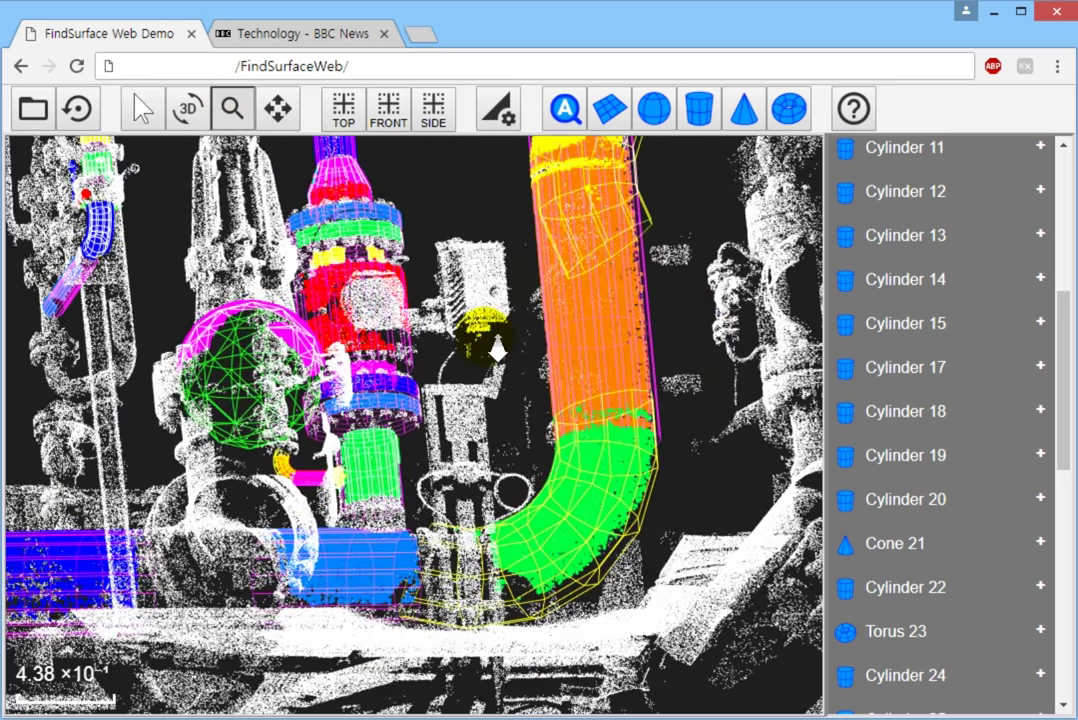
click(276, 108)
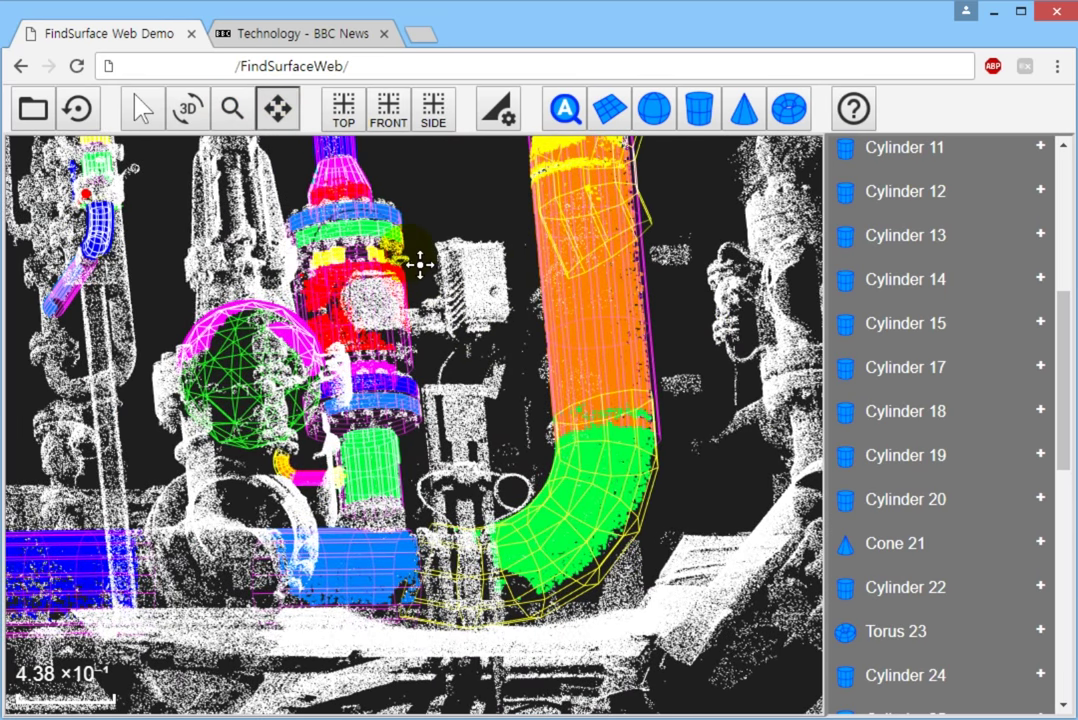
drag(423, 260, 447, 409)
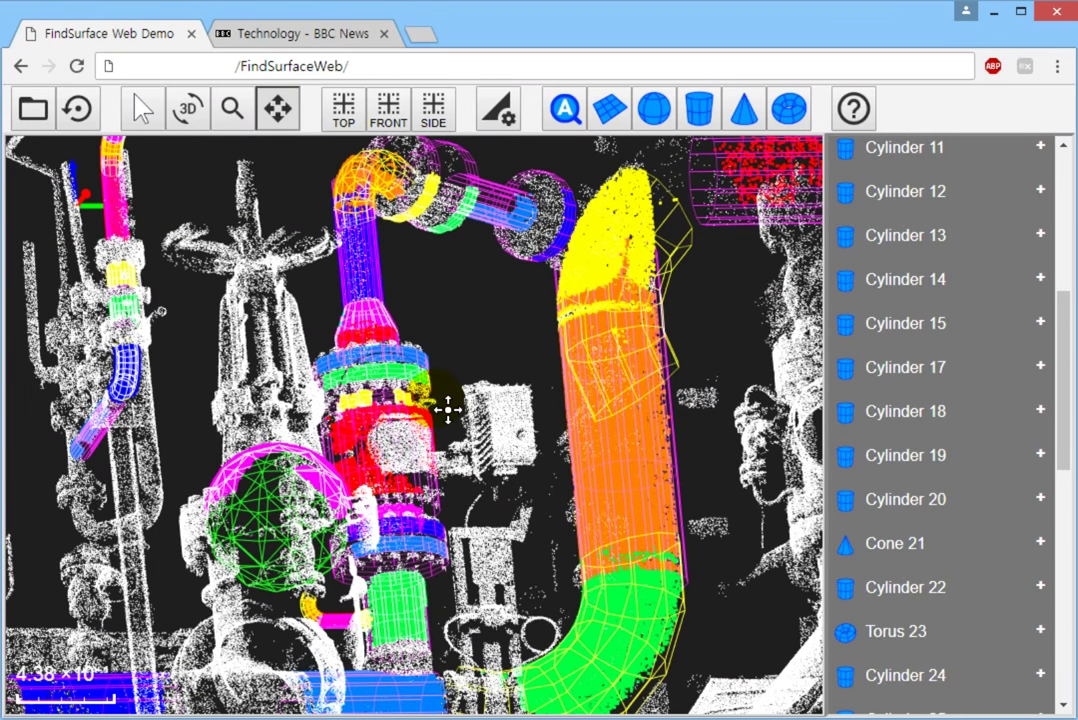